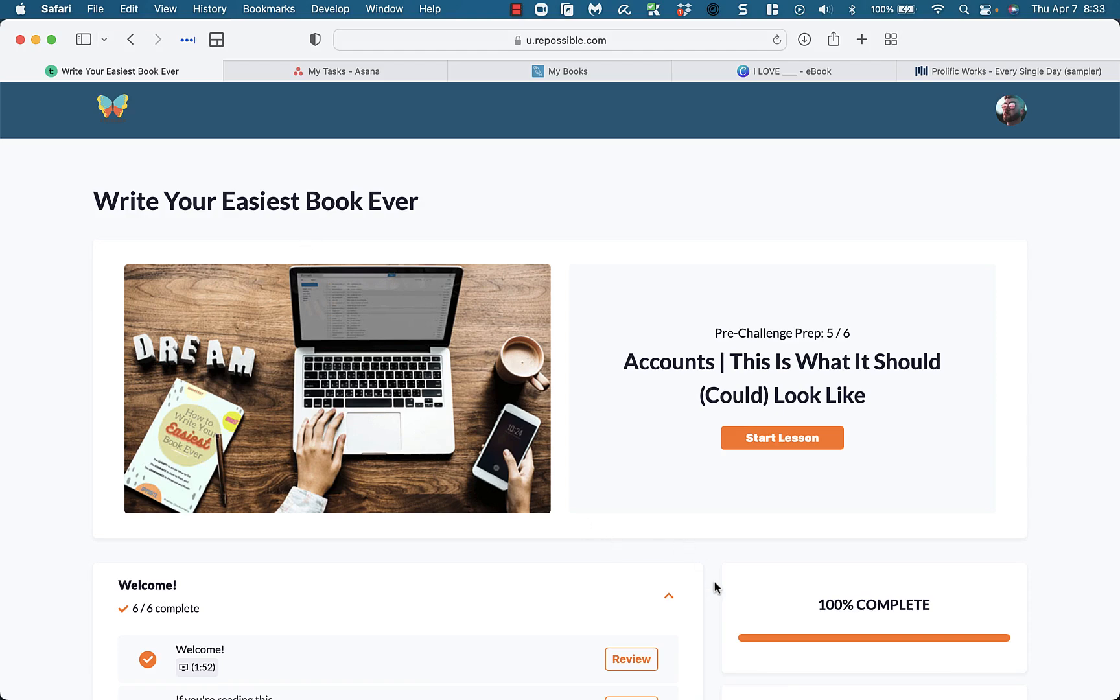
Look through the course curriculum and open the "Asana | Get It Done" lesson in the Pre-Challenge Prep section.
{"action": "scroll", "coordinate": [715, 587], "scroll_direction": "down", "scroll_amount": 3}
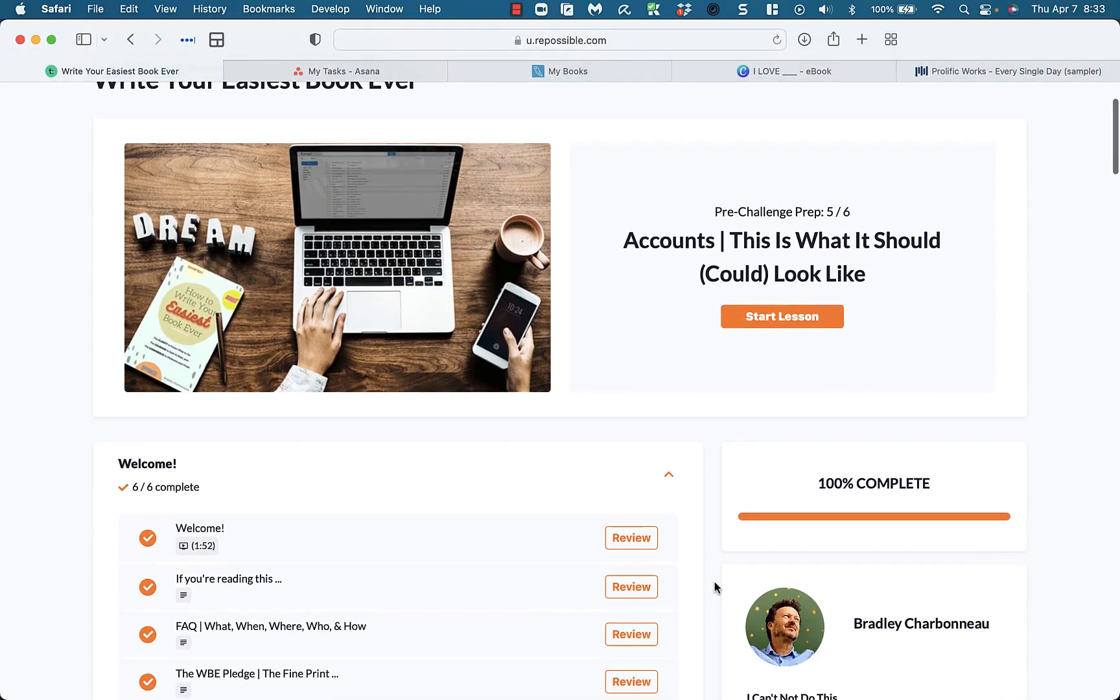
{"action": "scroll", "coordinate": [716, 587], "scroll_direction": "down", "scroll_amount": 6}
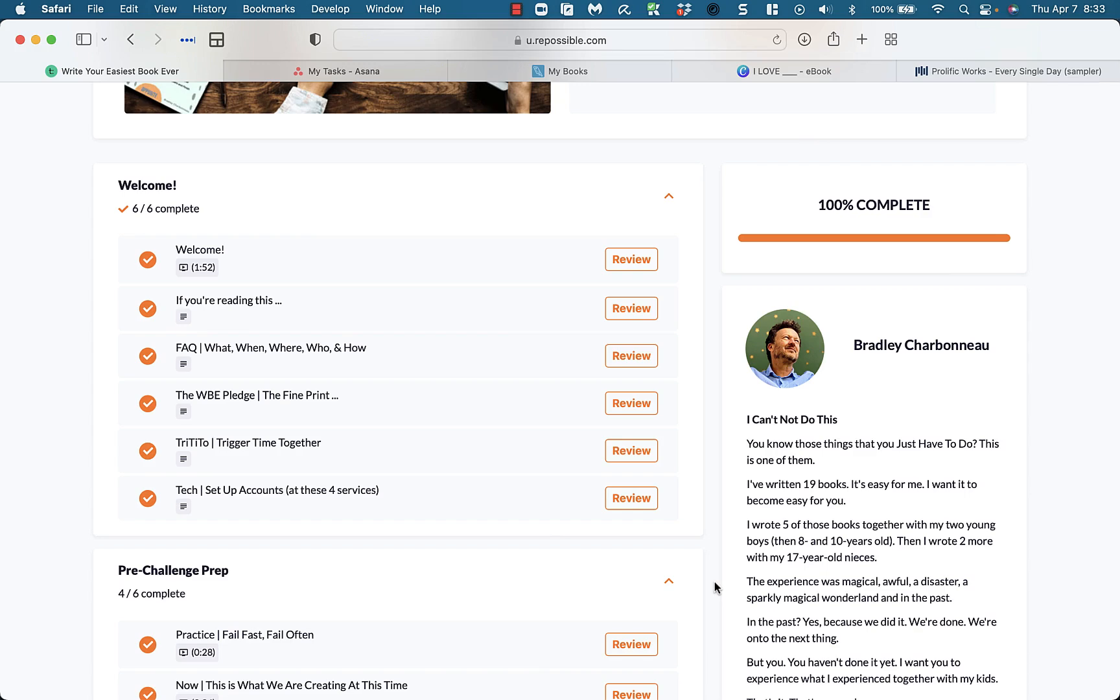
{"action": "scroll", "coordinate": [715, 587], "scroll_direction": "down", "scroll_amount": 2}
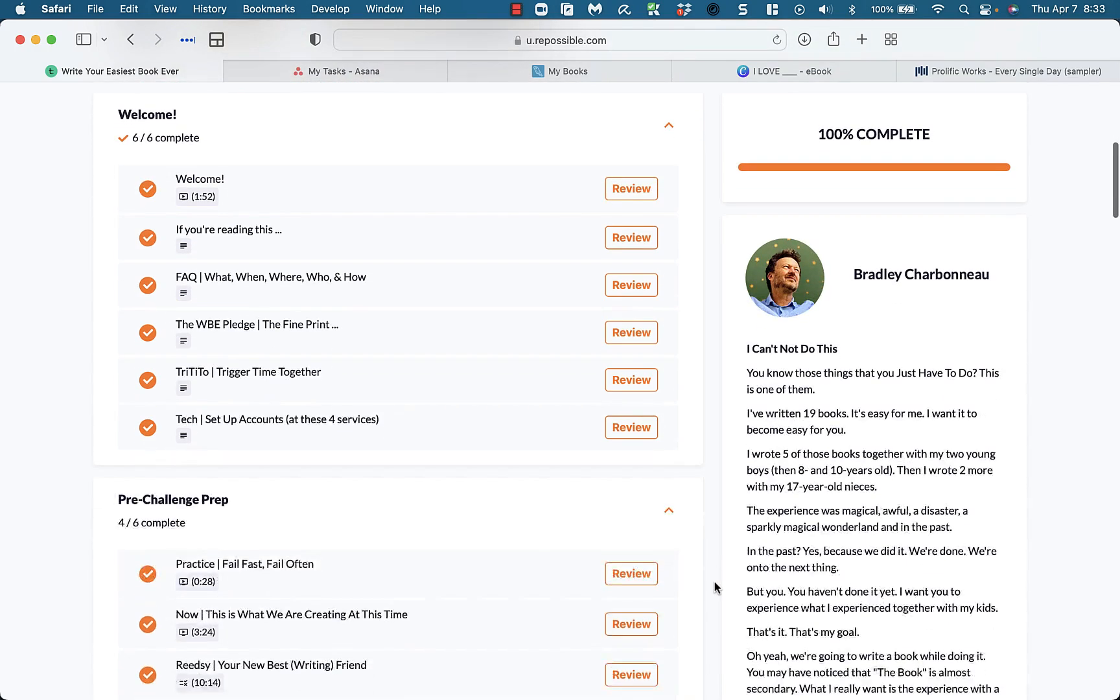
{"action": "left_click", "coordinate": [327, 72]}
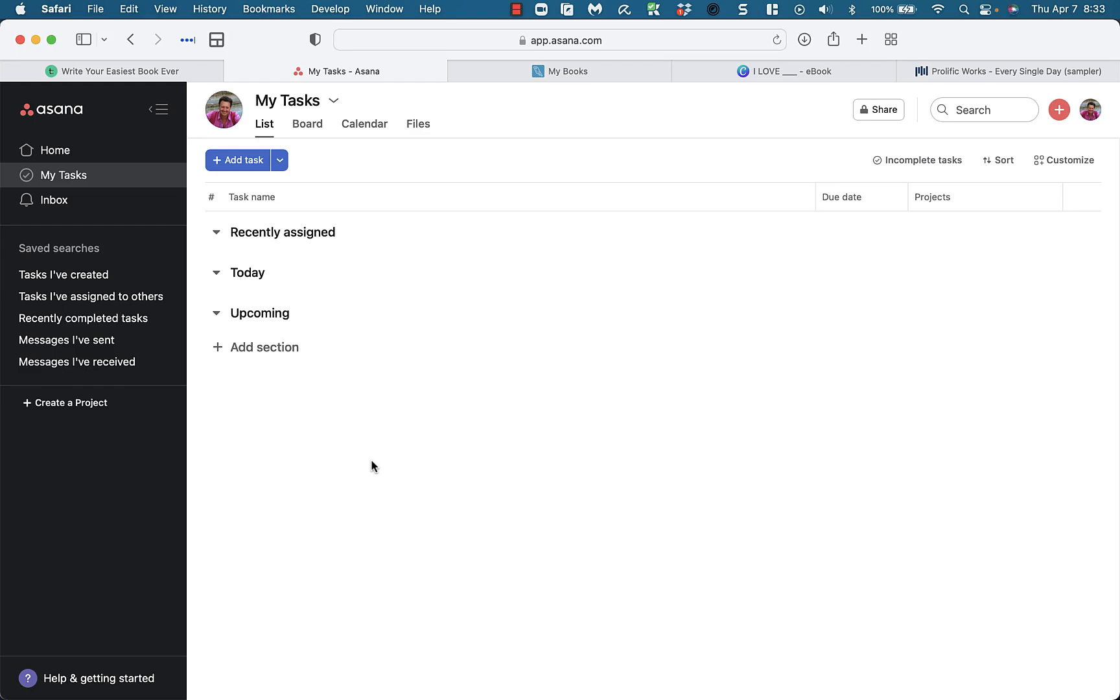
{"action": "left_click", "coordinate": [111, 72]}
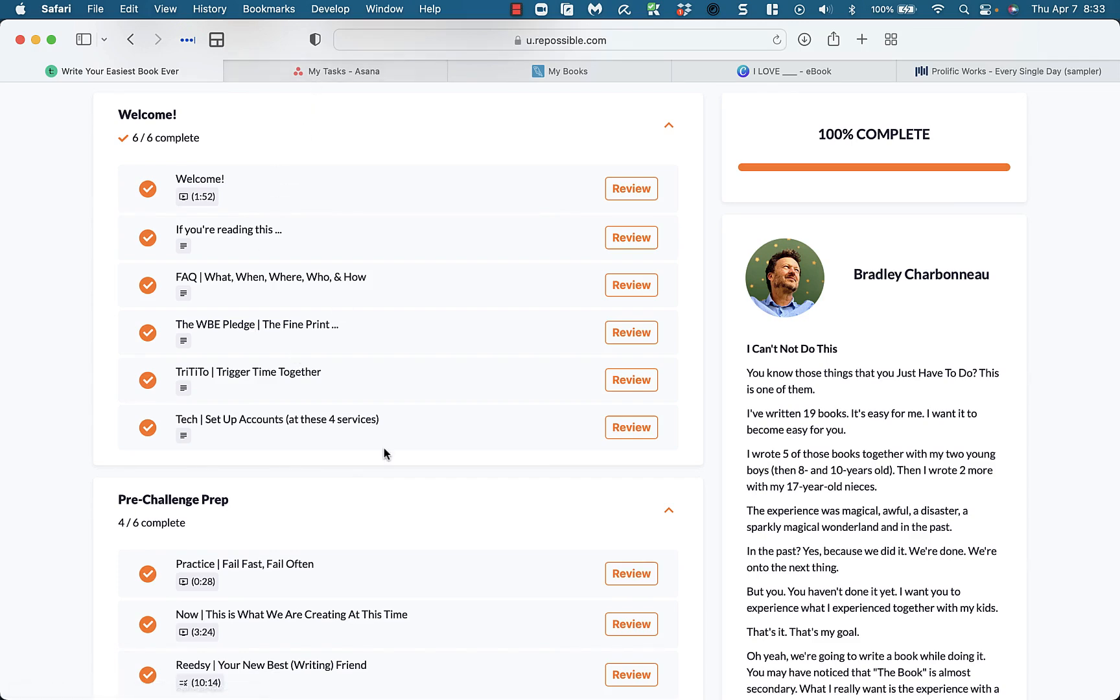
{"action": "scroll", "coordinate": [385, 448], "scroll_direction": "down", "scroll_amount": 10}
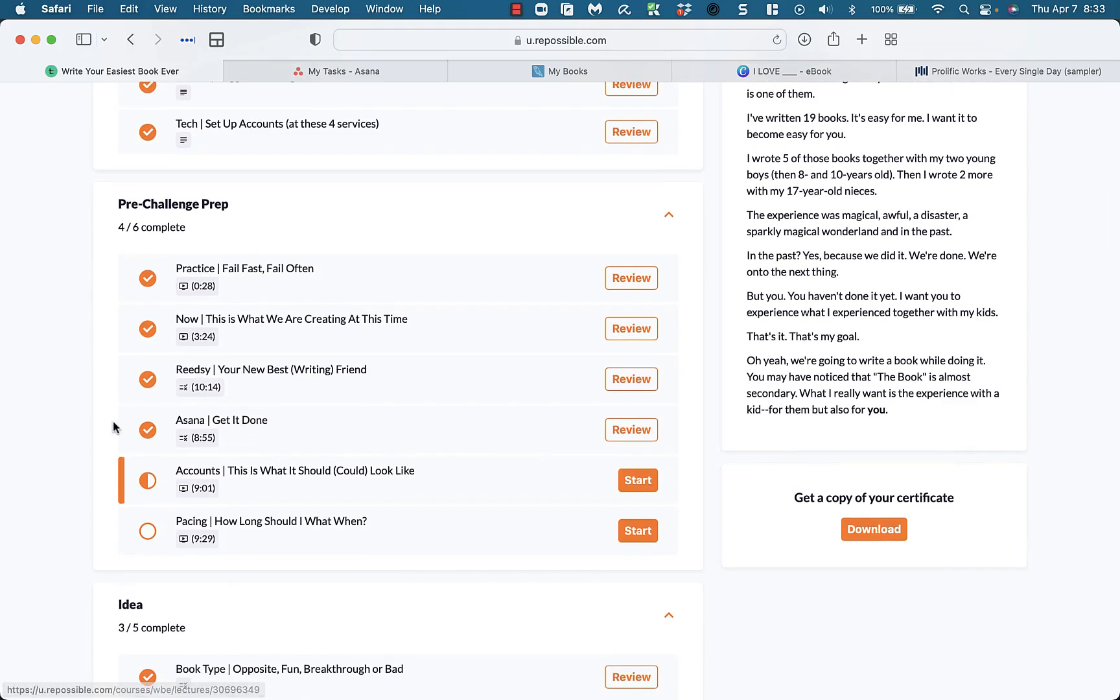
{"action": "left_click", "coordinate": [230, 424]}
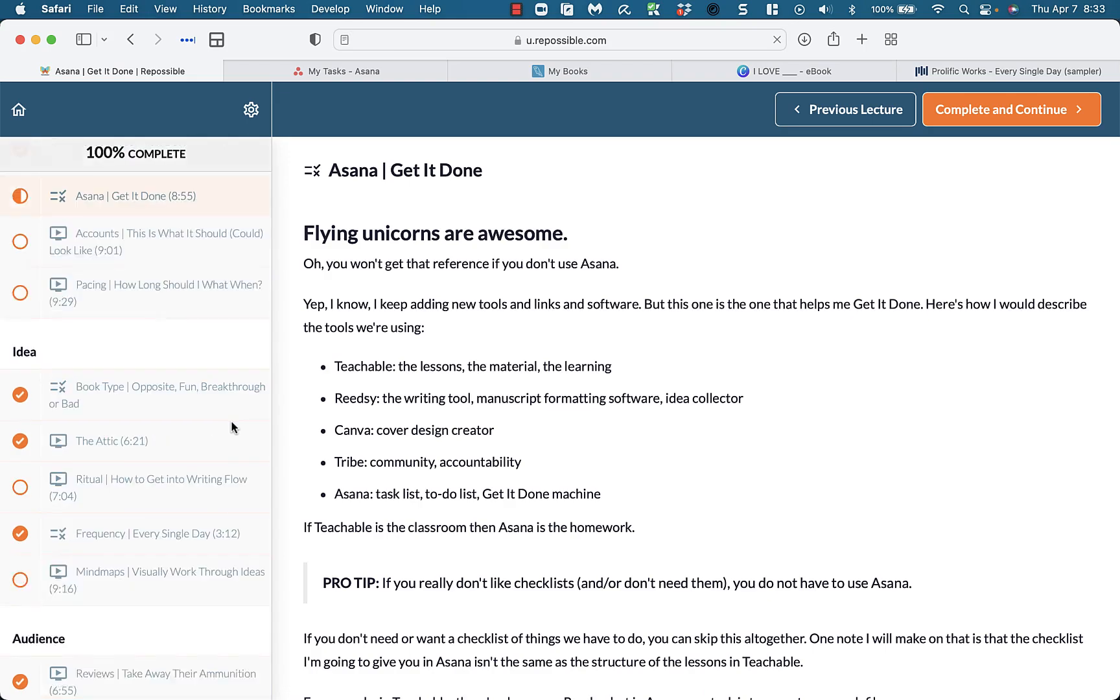
View the EBE Checklist file linked in the lesson's update note, and close its Dropbox page.
{"action": "scroll", "coordinate": [491, 424], "scroll_direction": "down", "scroll_amount": 5}
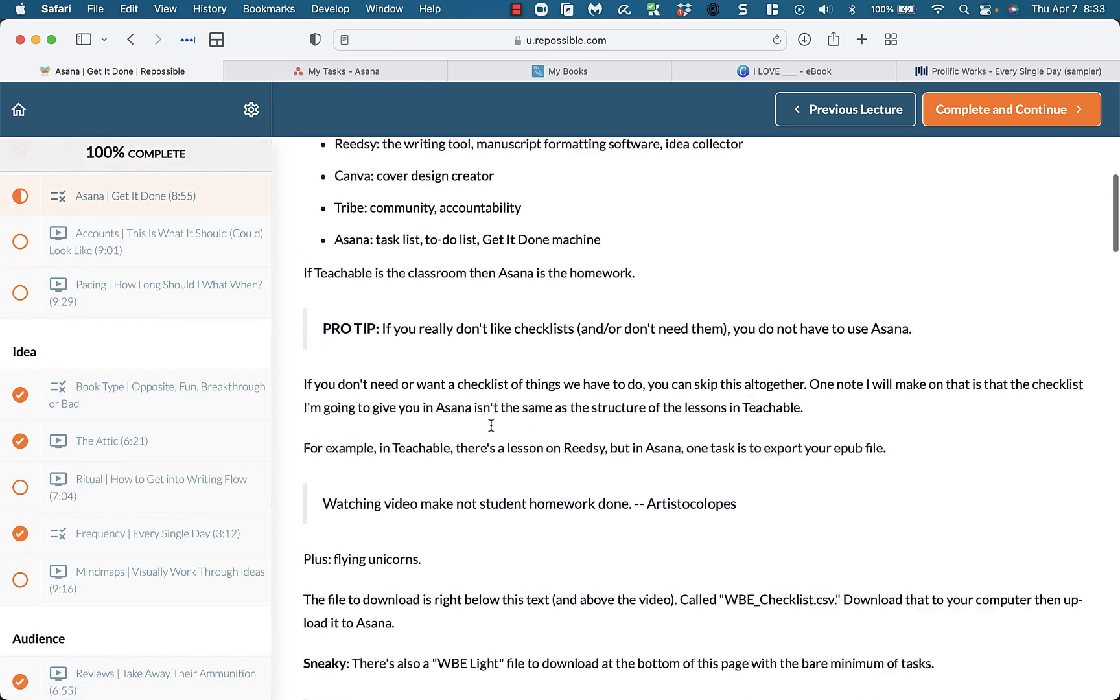
{"action": "scroll", "coordinate": [491, 425], "scroll_direction": "down", "scroll_amount": 7}
{"action": "scroll", "coordinate": [491, 428], "scroll_direction": "up", "scroll_amount": 4}
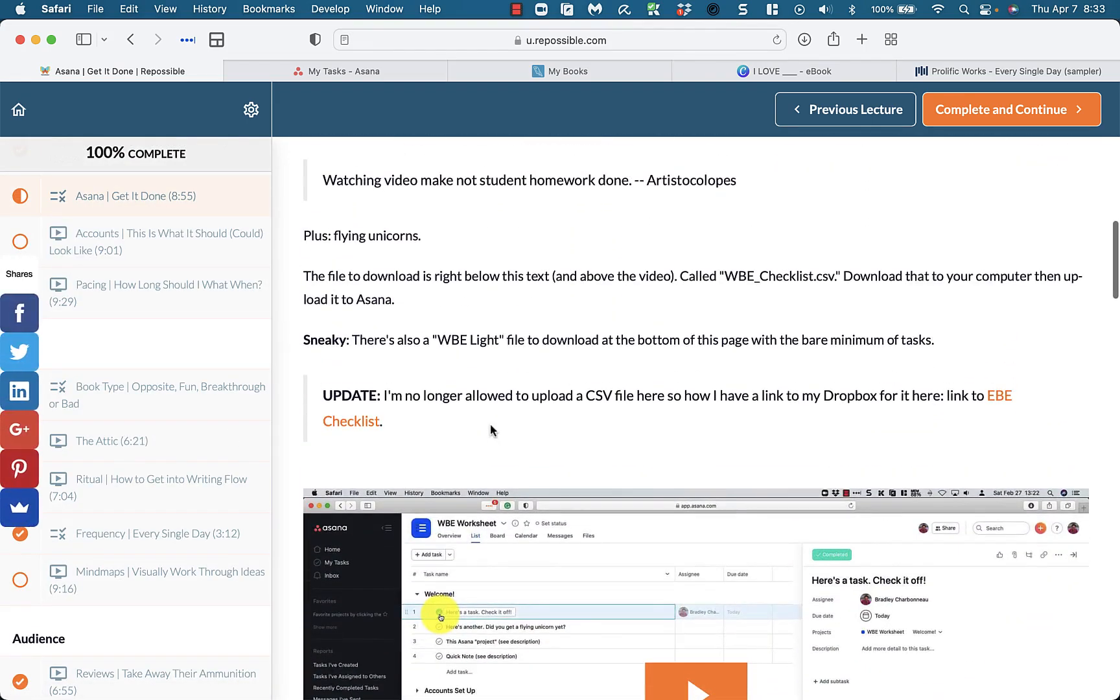
{"action": "left_click", "coordinate": [362, 428]}
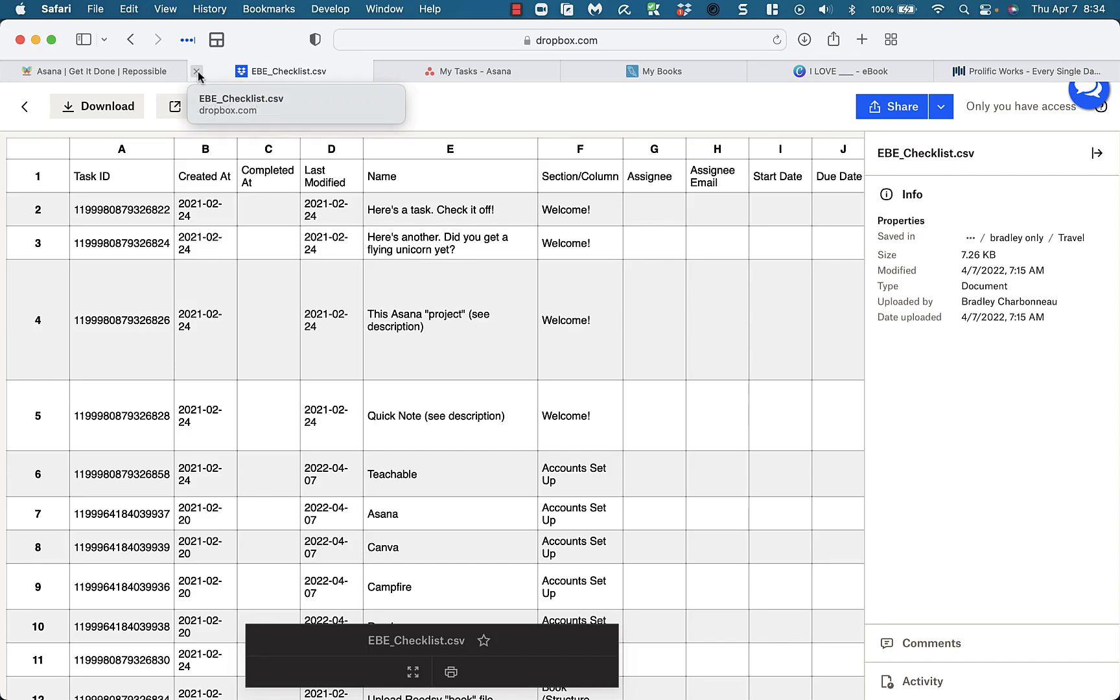
{"action": "left_click", "coordinate": [197, 71]}
Switch to Asana and create a project named "I Love _____" with List as the default view, starting with adding tasks.
{"action": "left_click", "coordinate": [319, 72]}
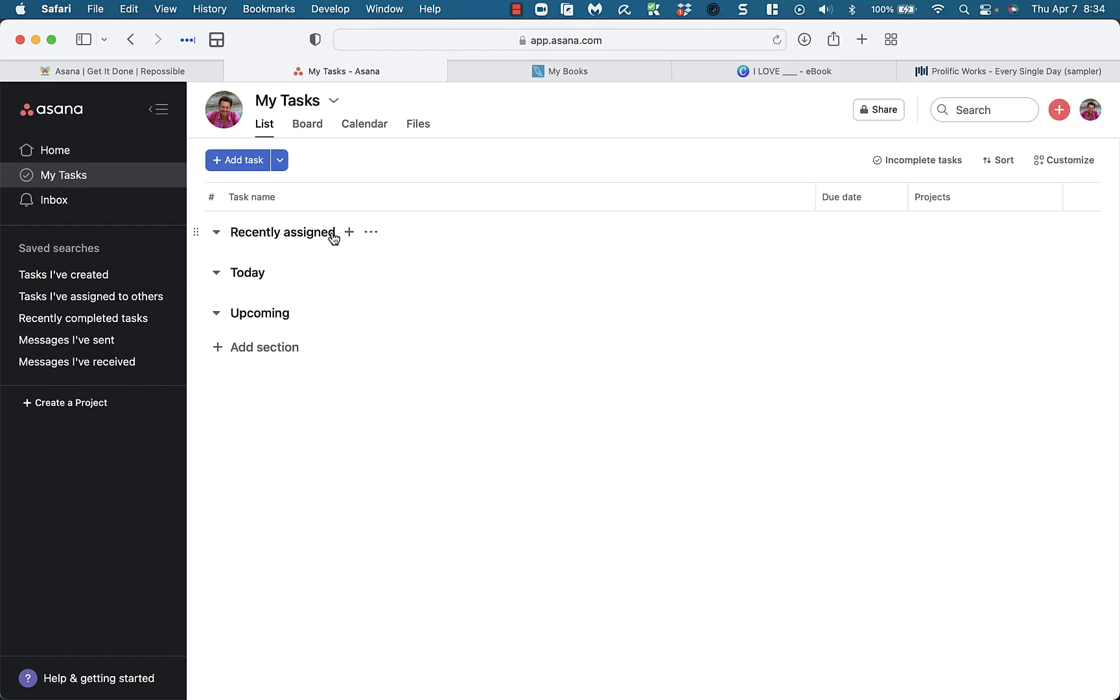
{"action": "left_click", "coordinate": [79, 405]}
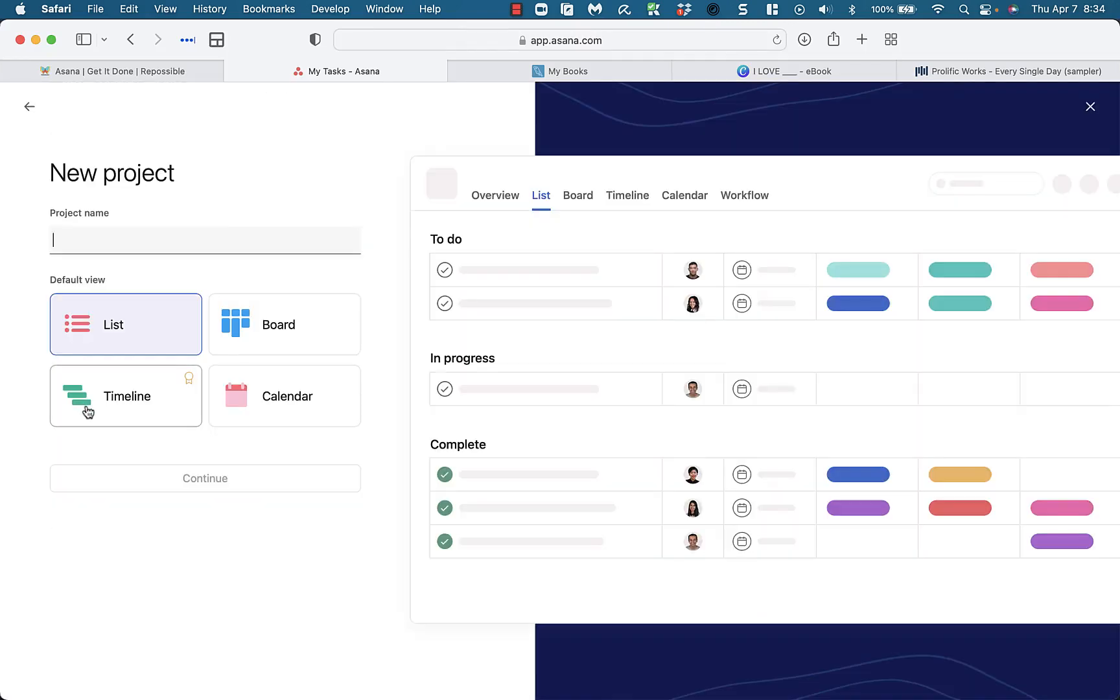
{"action": "type", "text": "I L"}
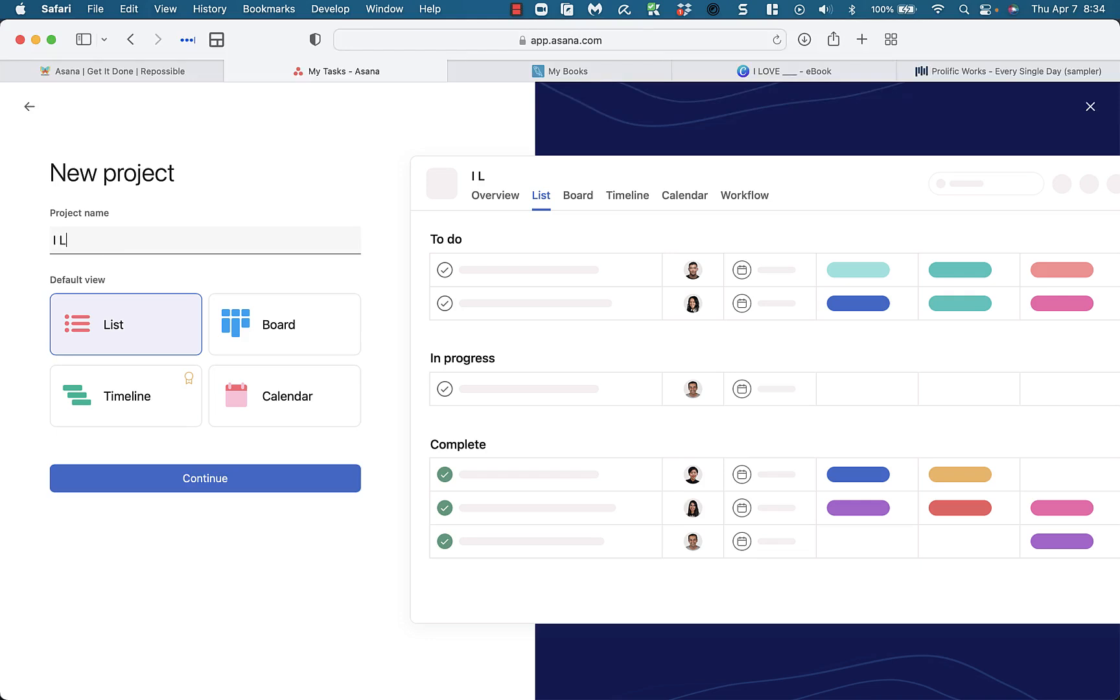
{"action": "type", "text": "ove _____"}
{"action": "left_click", "coordinate": [292, 331]}
{"action": "left_click", "coordinate": [111, 330]}
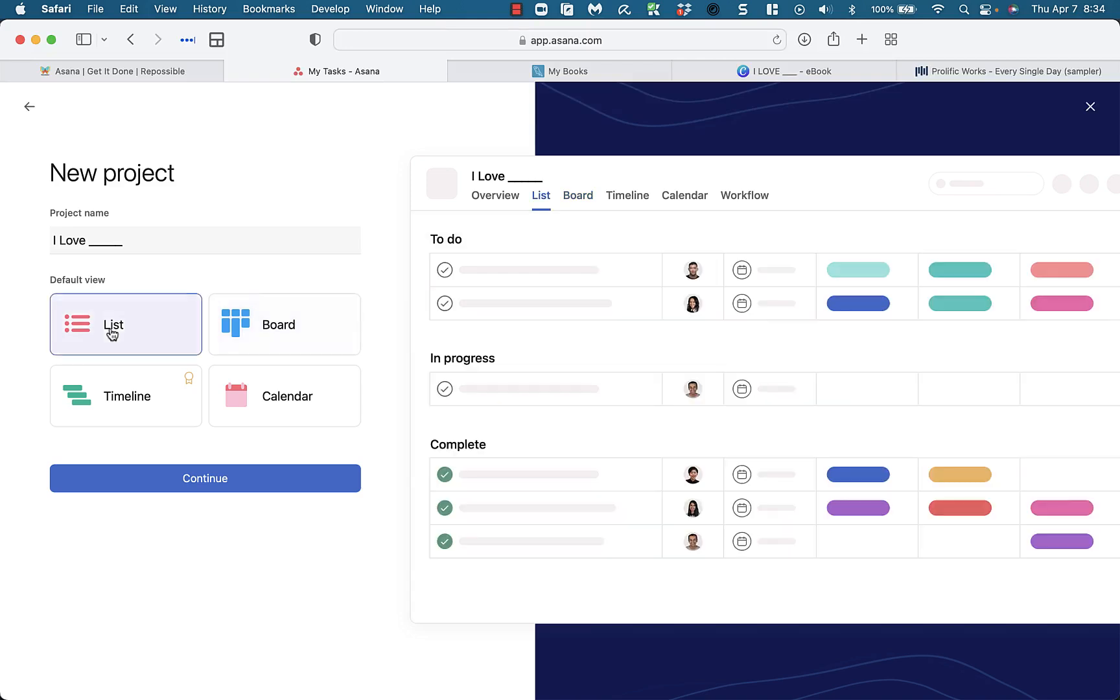
{"action": "left_click", "coordinate": [213, 483]}
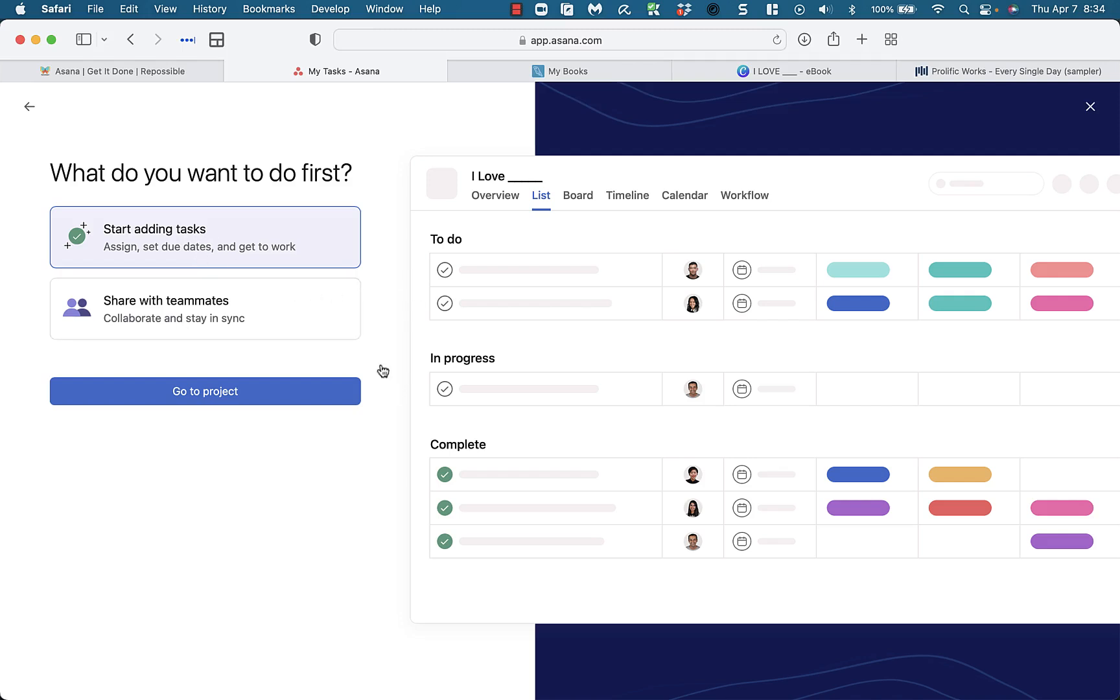
{"action": "left_click", "coordinate": [218, 397]}
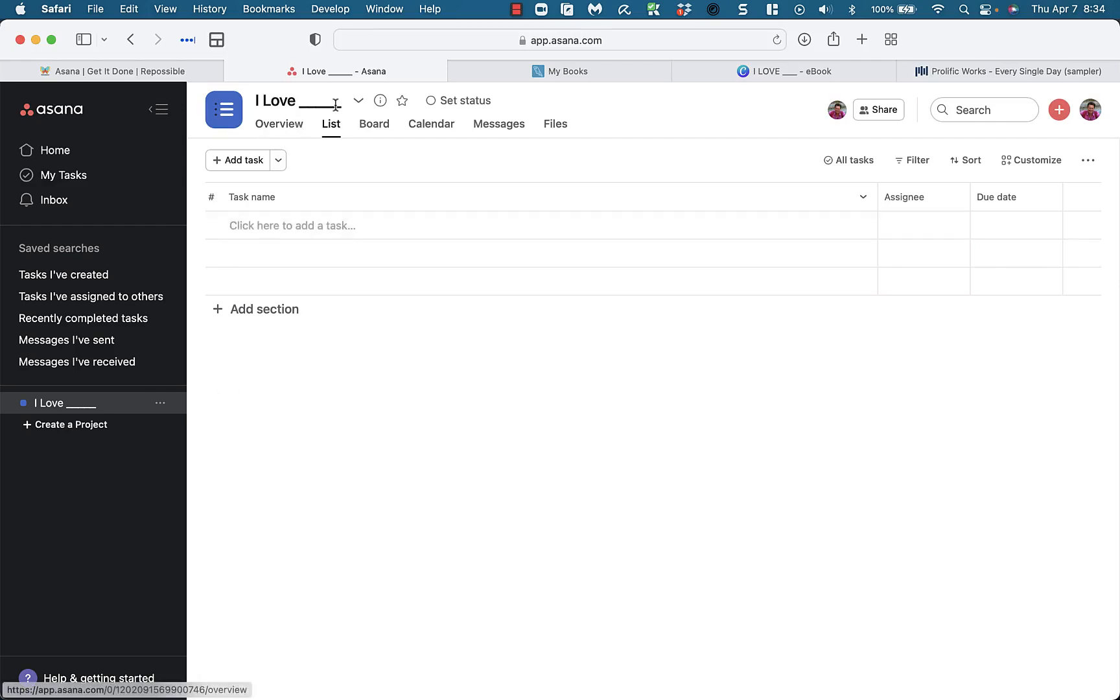
Import EBE_Checklist.csv from the Downloads folder into the "I Love _____" project and return to the project.
{"action": "left_click", "coordinate": [359, 102]}
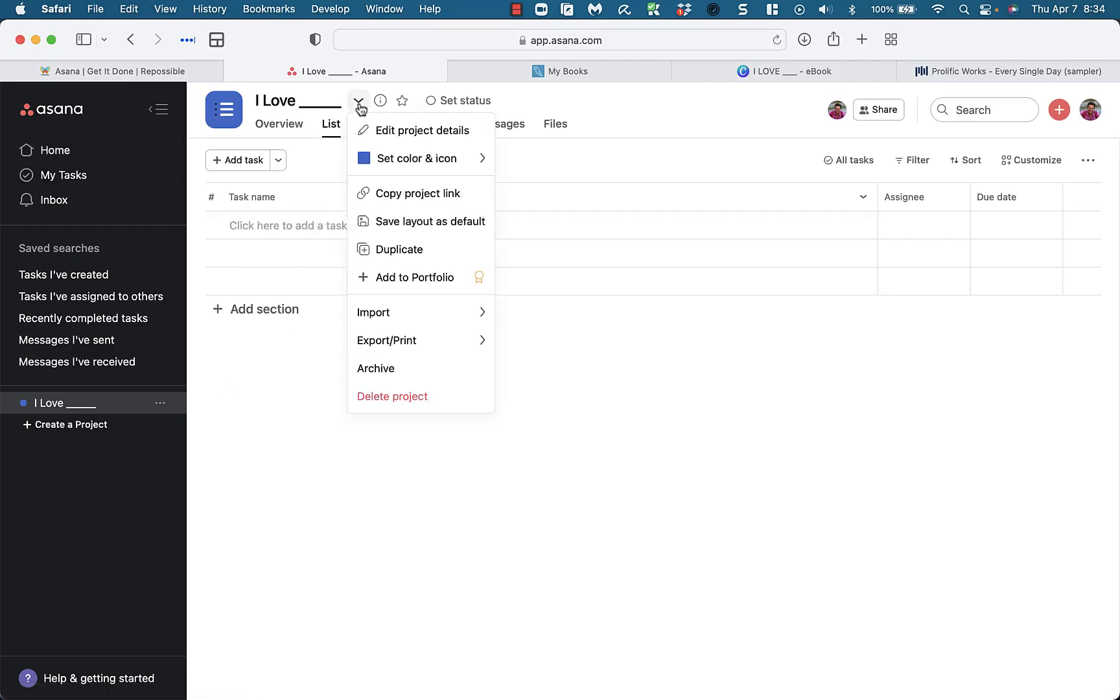
{"action": "mouse_move", "coordinate": [441, 317]}
{"action": "left_click", "coordinate": [548, 312]}
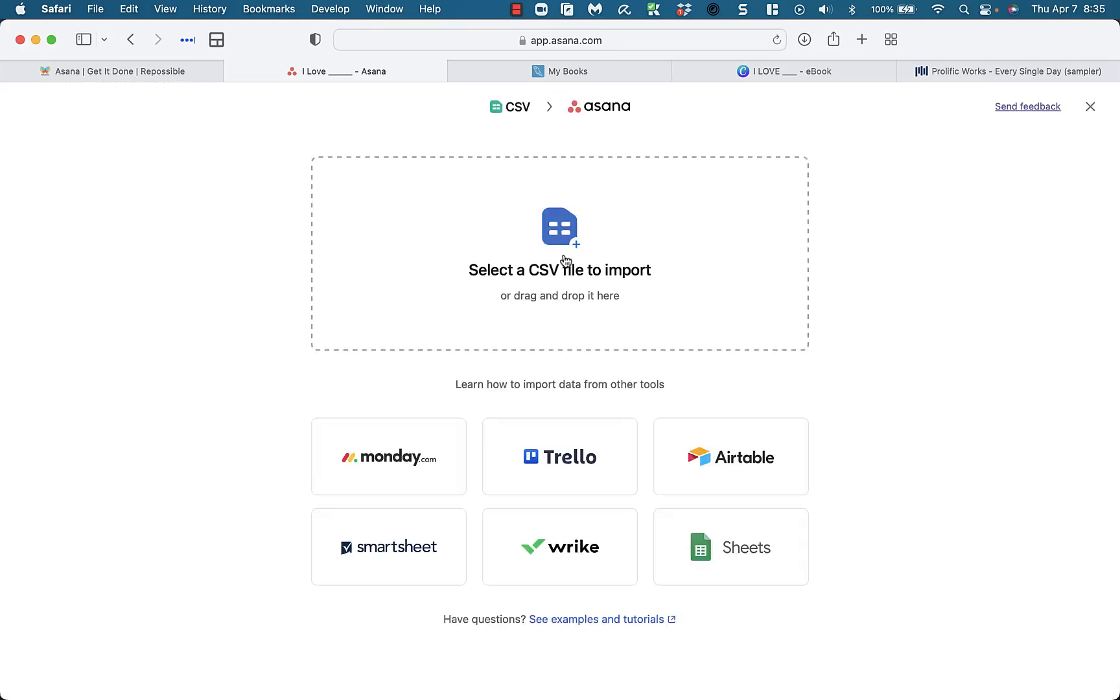
{"action": "left_click", "coordinate": [574, 310]}
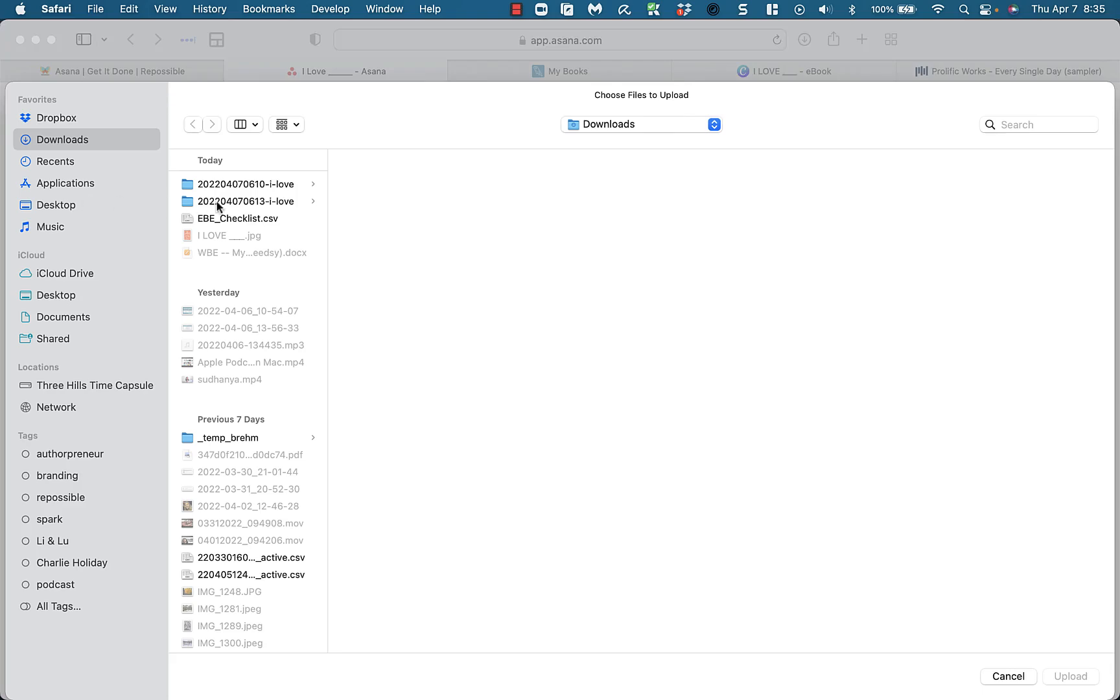
{"action": "left_click", "coordinate": [263, 219]}
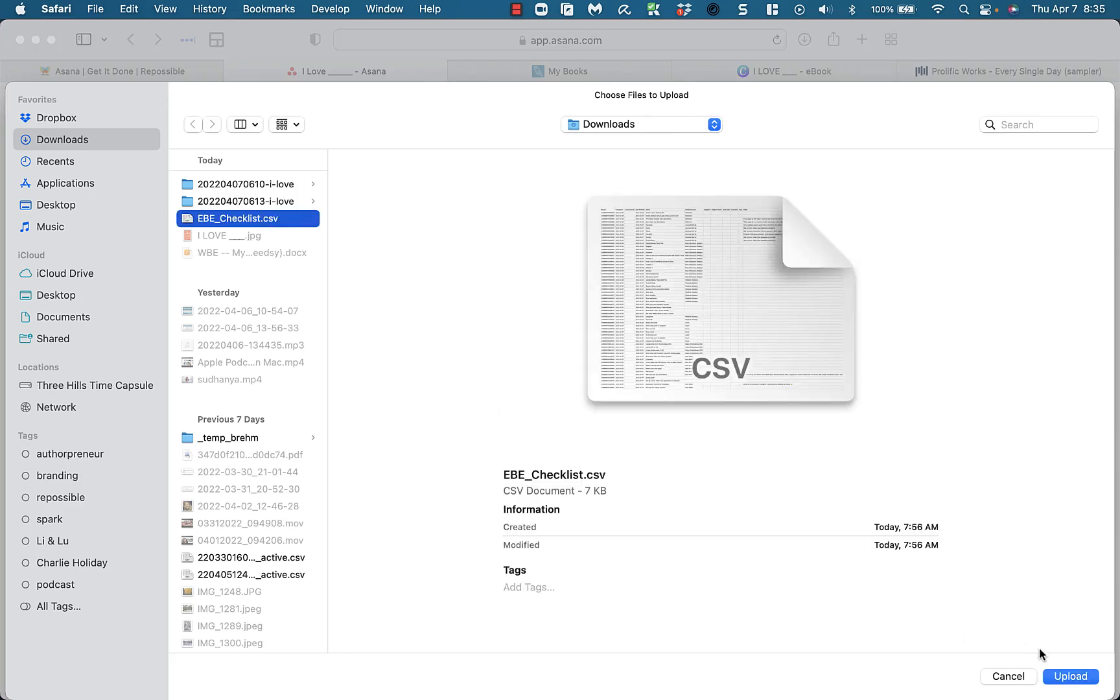
{"action": "left_click", "coordinate": [1063, 678]}
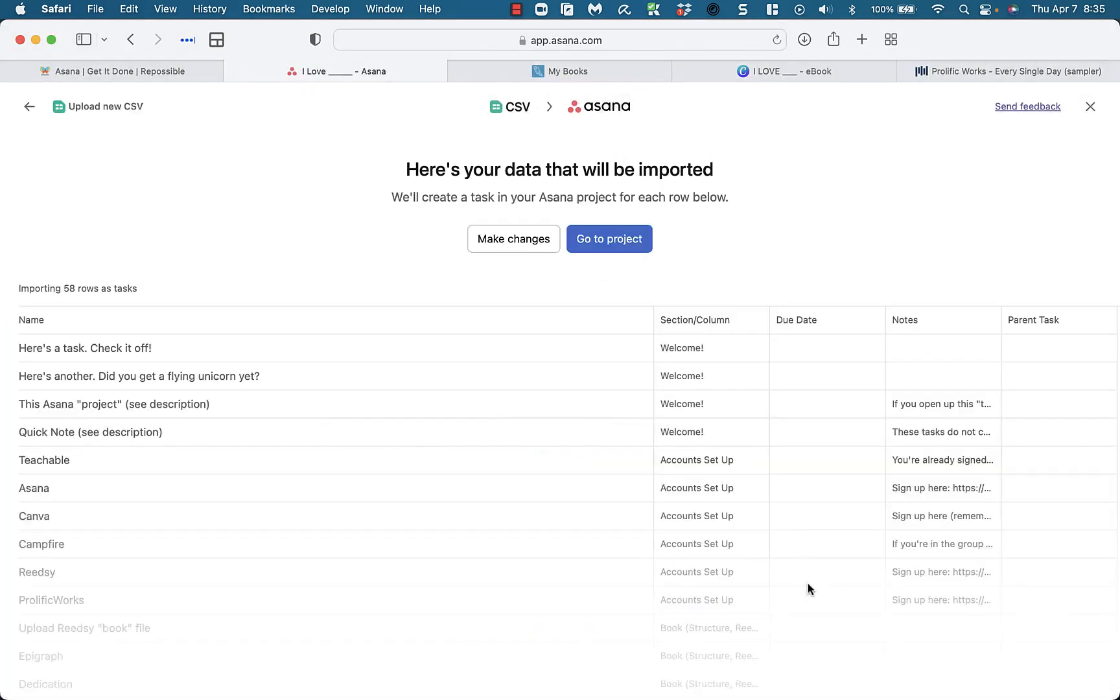
{"action": "left_click", "coordinate": [588, 236]}
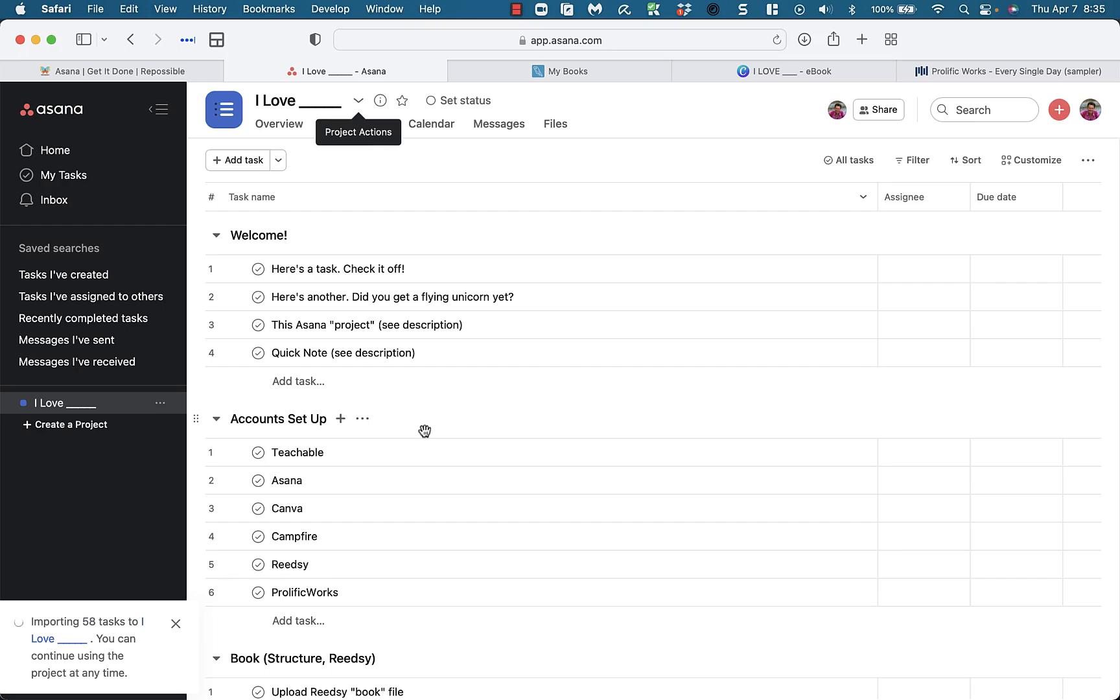
Mark all four tasks in the Welcome! section complete, viewing the descriptions of the Asana "project" and Quick Note tasks.
{"action": "left_click", "coordinate": [259, 270]}
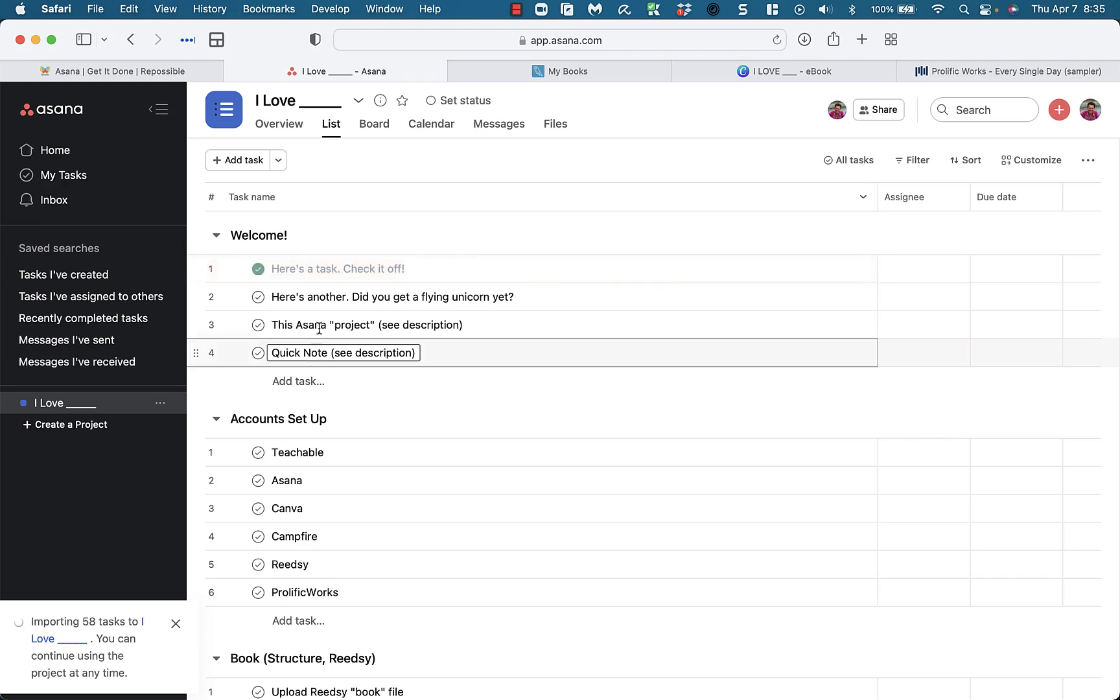
{"action": "left_click", "coordinate": [297, 298]}
{"action": "left_click", "coordinate": [258, 298]}
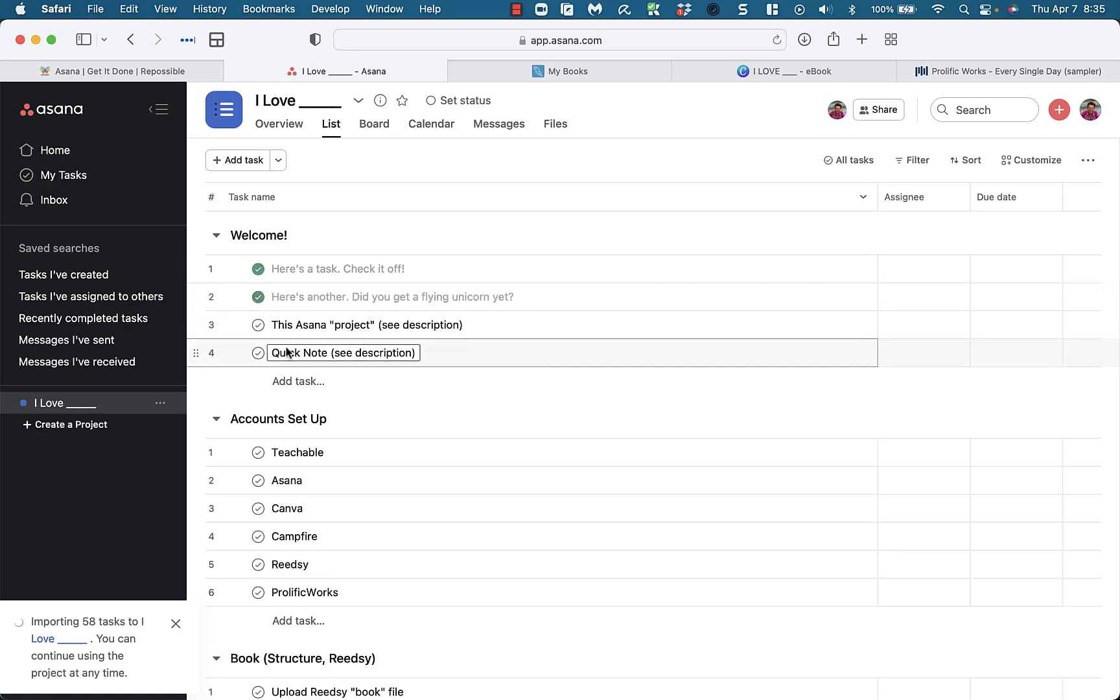
{"action": "left_click", "coordinate": [493, 329]}
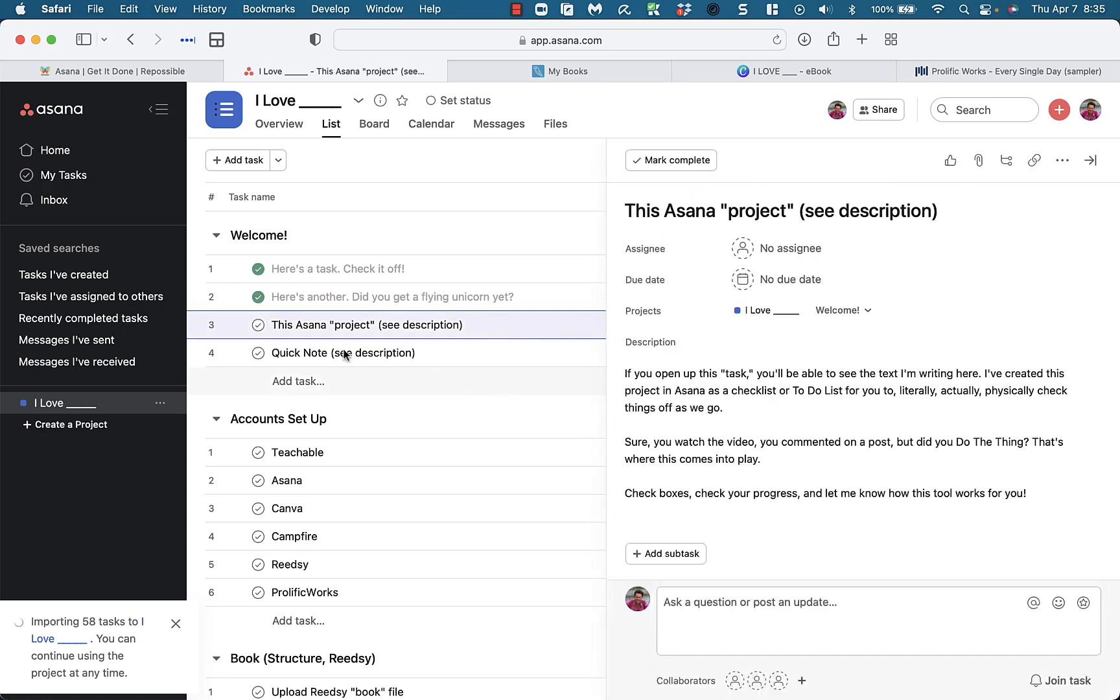
{"action": "left_click", "coordinate": [258, 325]}
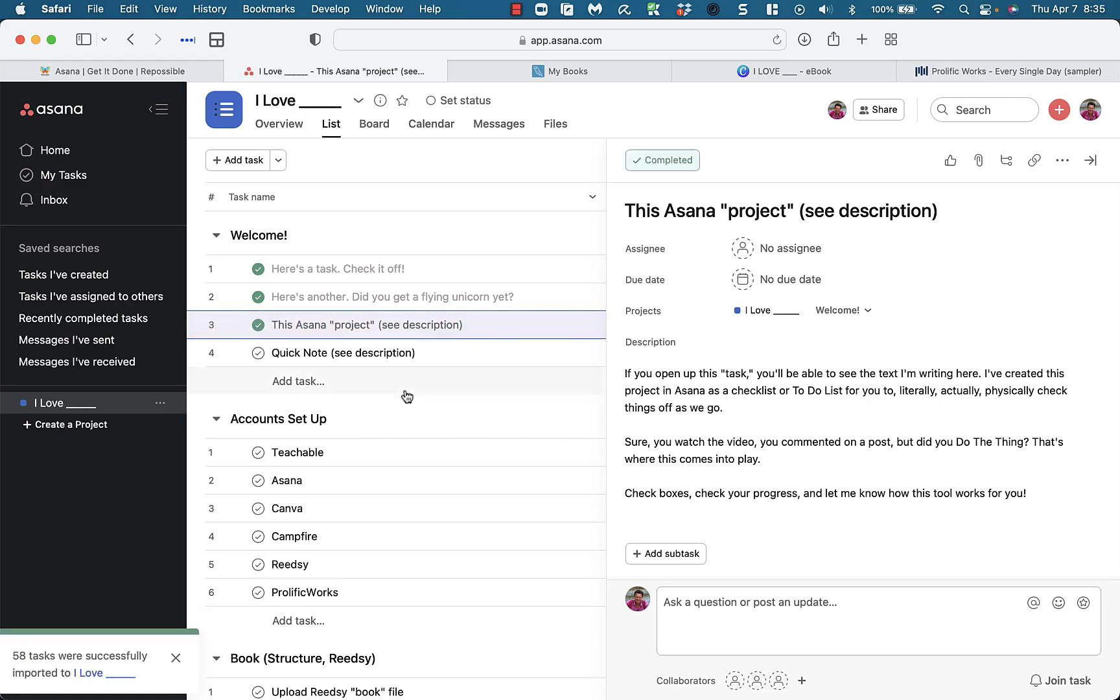
{"action": "left_click", "coordinate": [428, 357]}
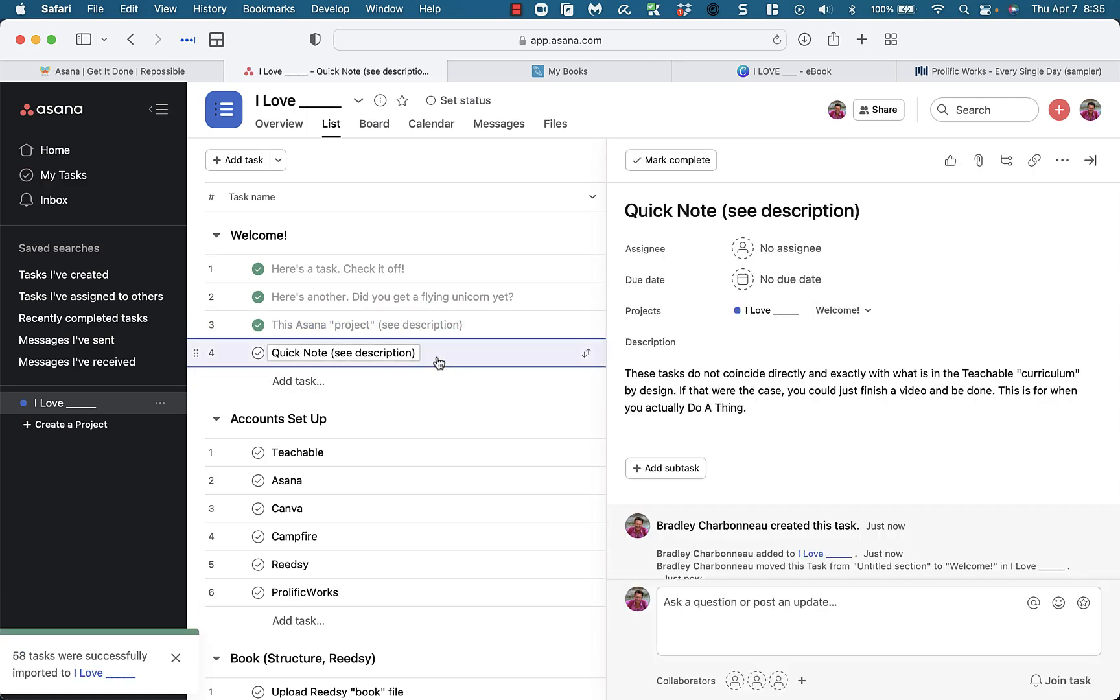
{"action": "left_click", "coordinate": [258, 353]}
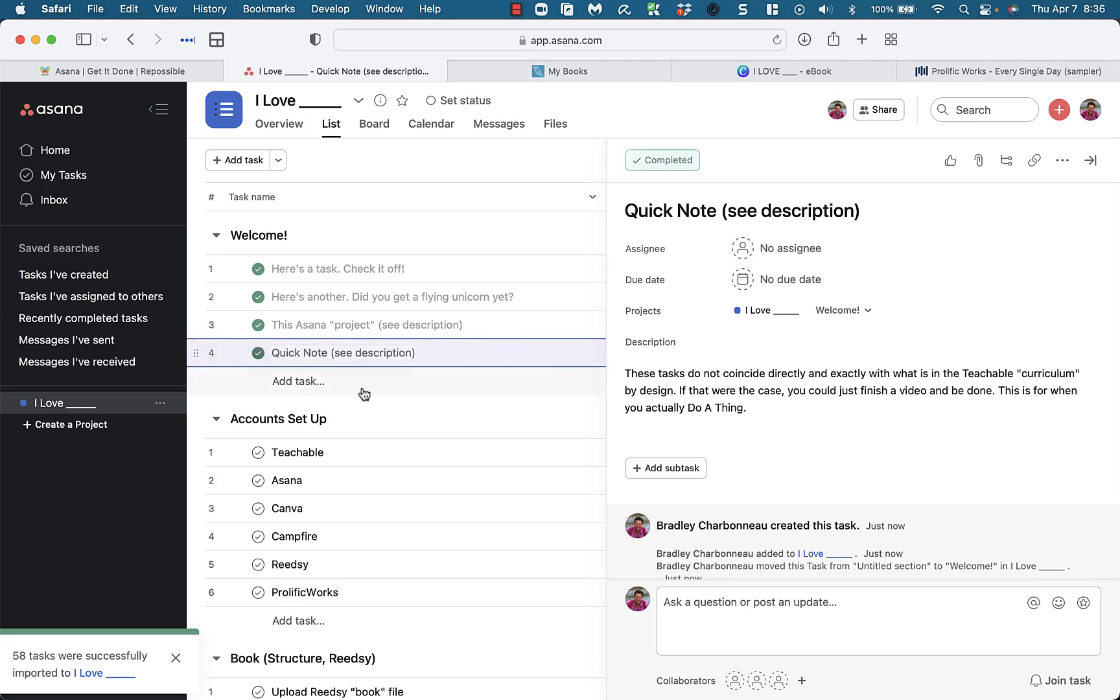
Mark the Teachable, Asana and Campfire tasks in the Accounts Set Up section complete.
{"action": "scroll", "coordinate": [373, 396], "scroll_direction": "down", "scroll_amount": 3}
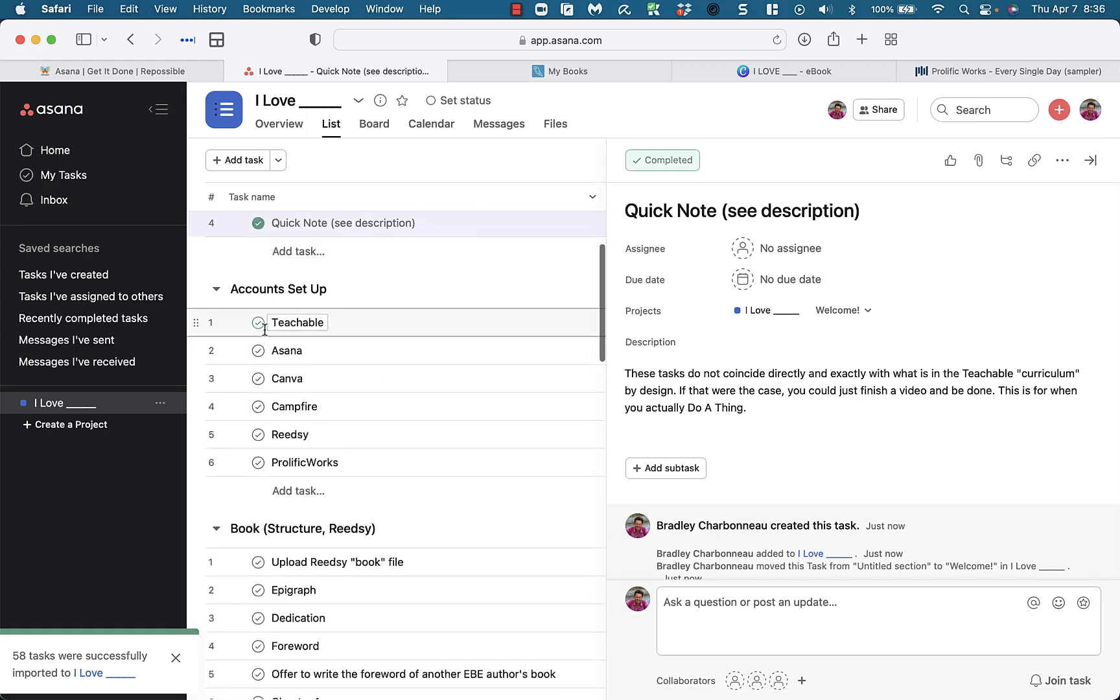
{"action": "left_click", "coordinate": [258, 324]}
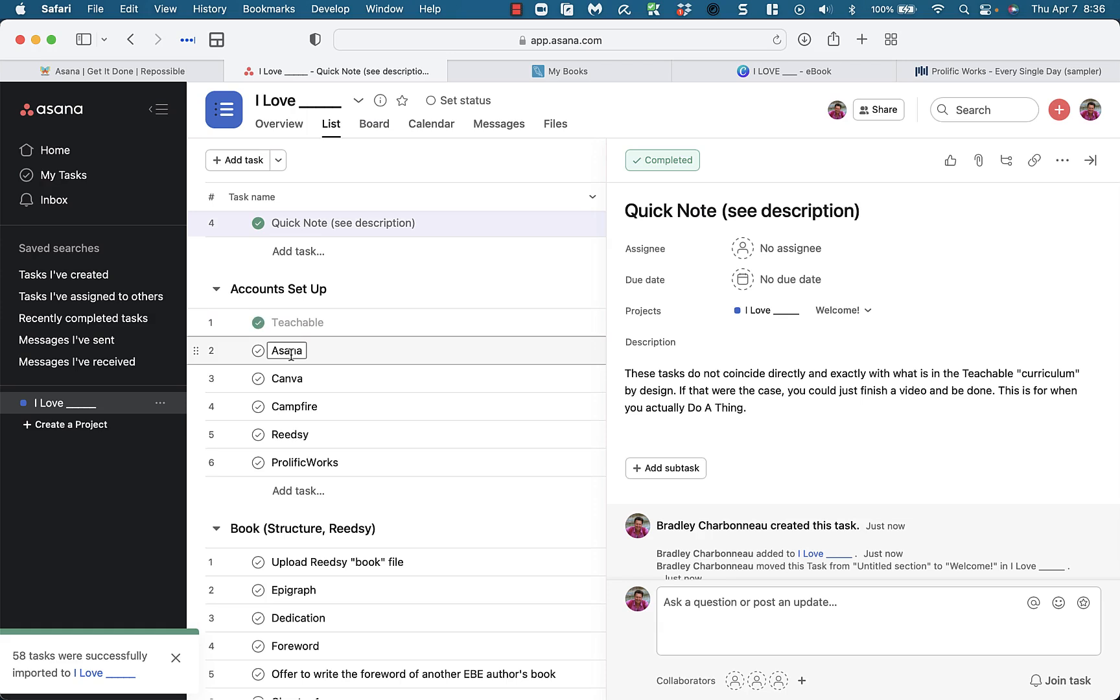
{"action": "left_click", "coordinate": [258, 351]}
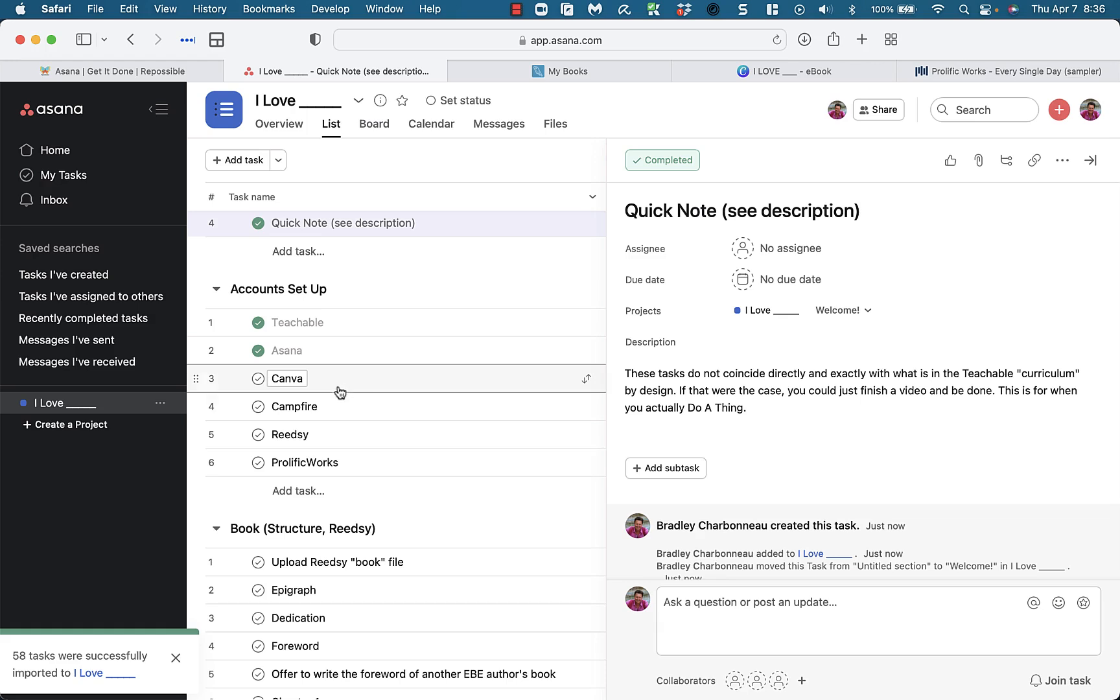
{"action": "left_click", "coordinate": [258, 407]}
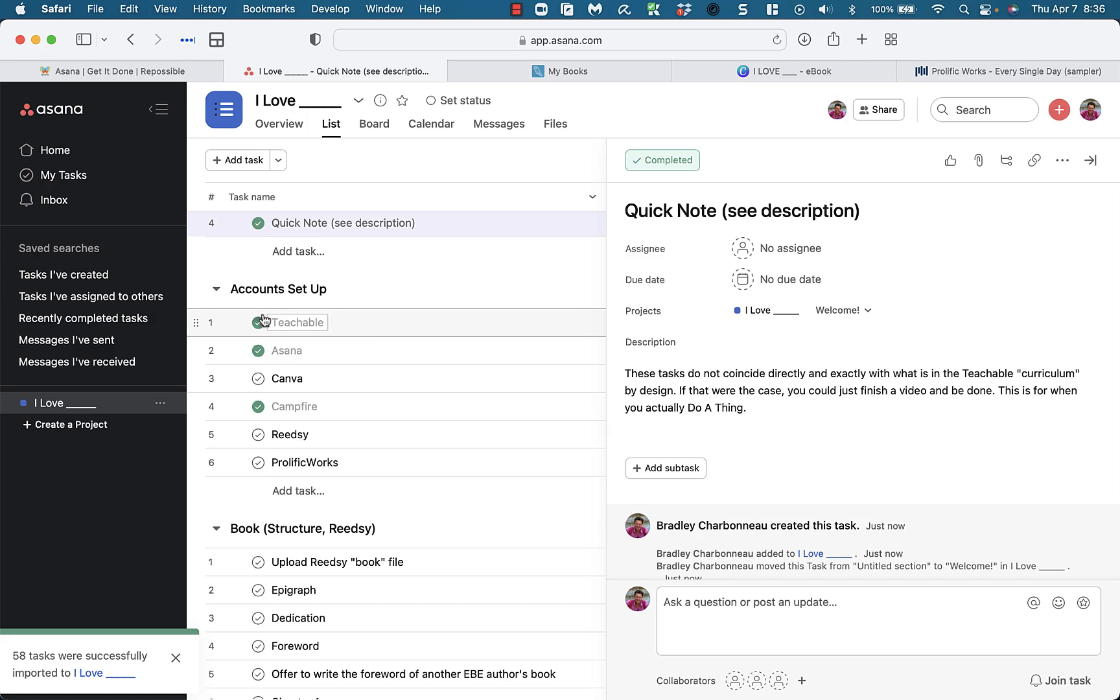
Collapse the Welcome! section of the task list and dismiss the import notification.
{"action": "scroll", "coordinate": [383, 328], "scroll_direction": "up", "scroll_amount": 3}
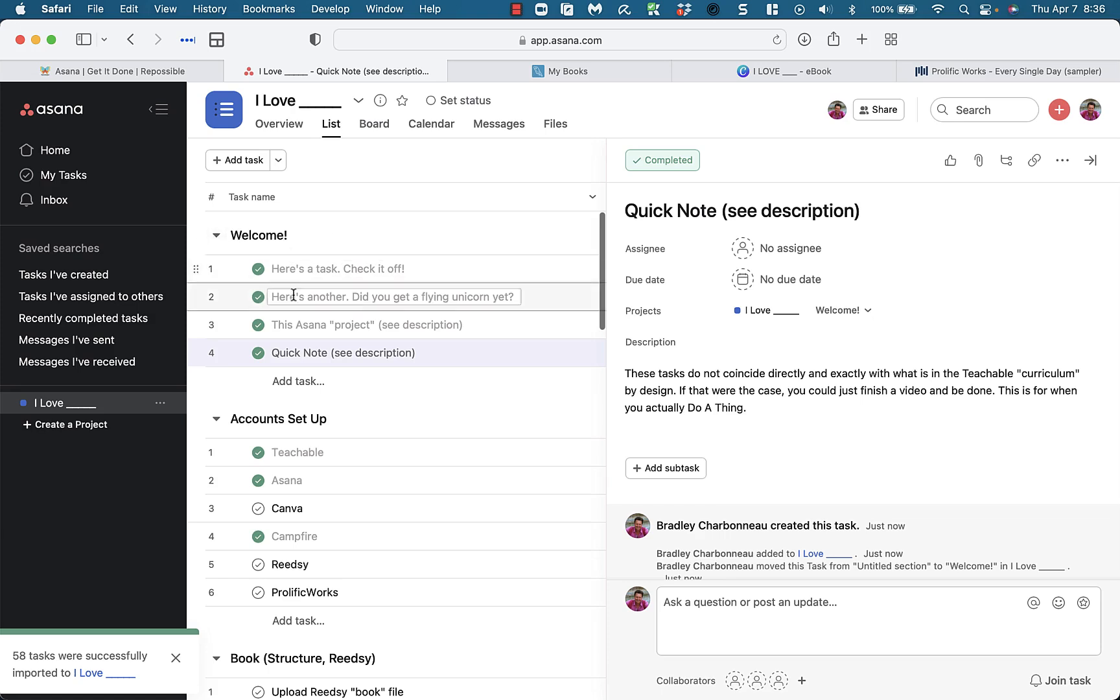
{"action": "left_click", "coordinate": [216, 235]}
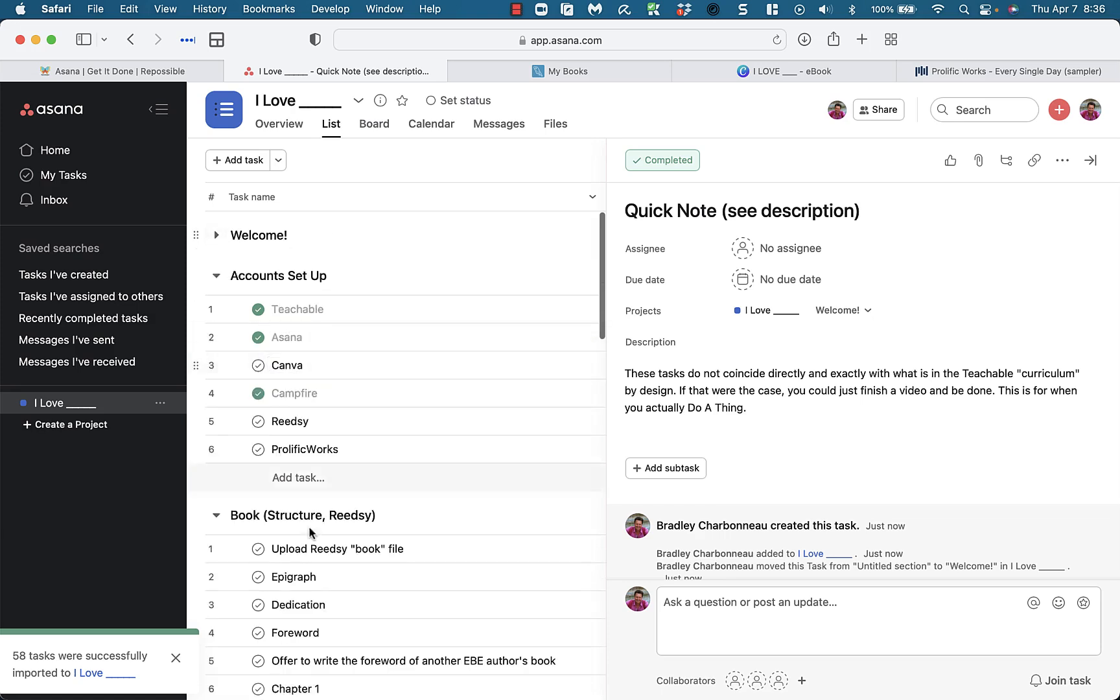
{"action": "left_click", "coordinate": [176, 658]}
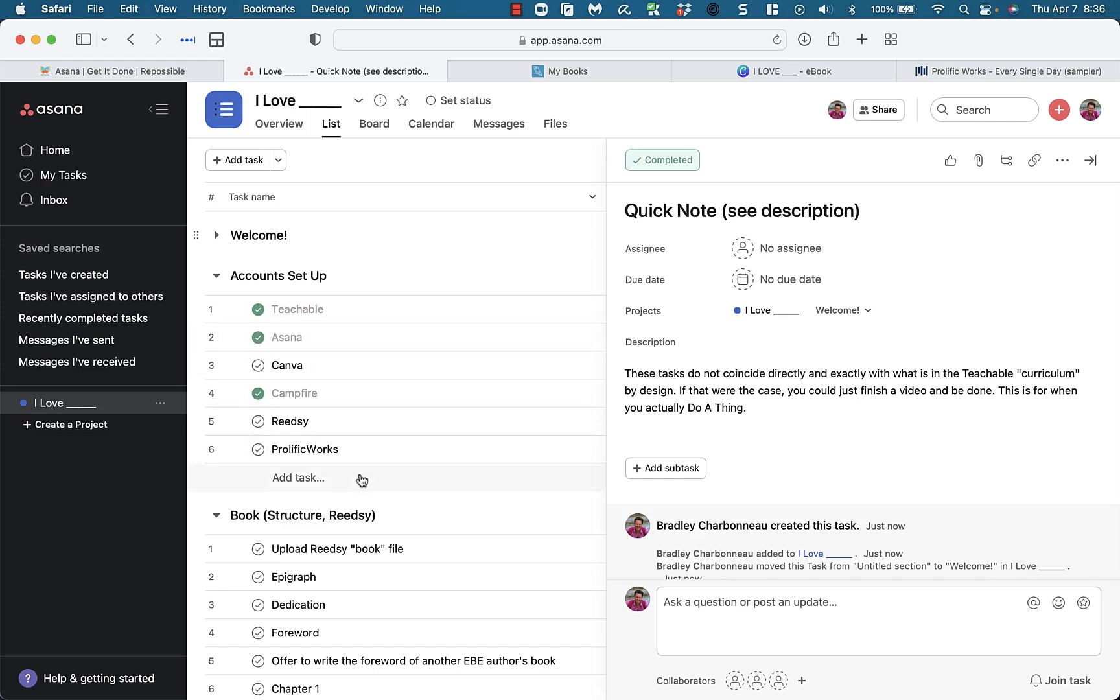
Review the tasks in the Accounts Set Up and Book (Structure, Reedsy) sections of the project.
{"action": "scroll", "coordinate": [362, 480], "scroll_direction": "down", "scroll_amount": 5}
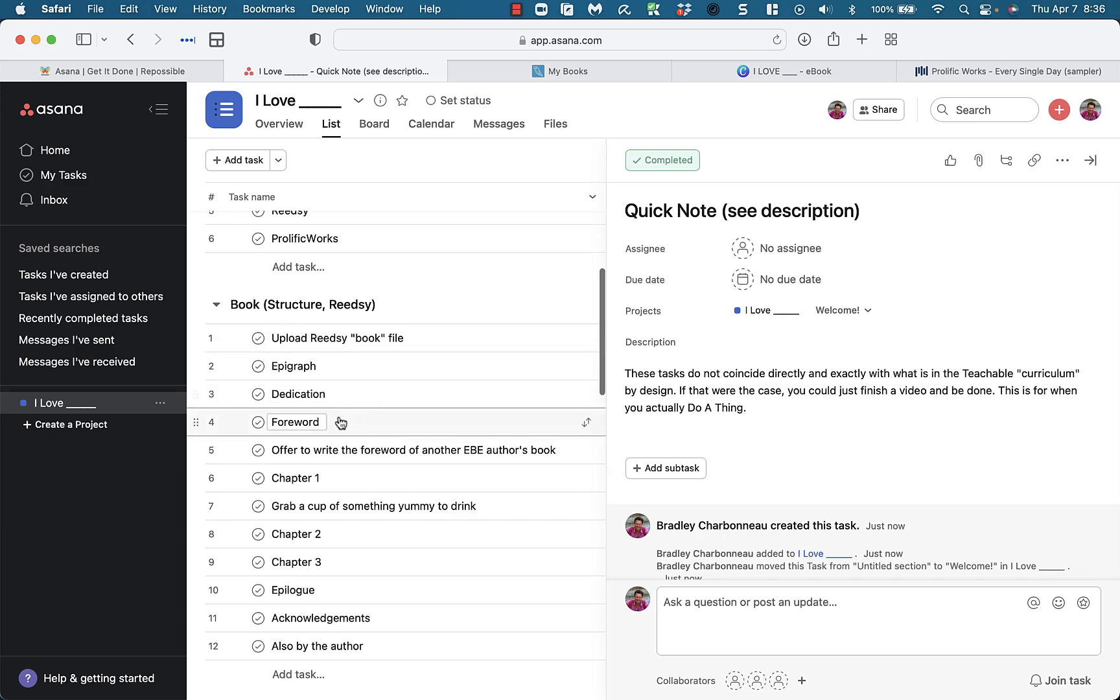
{"action": "scroll", "coordinate": [347, 334], "scroll_direction": "up", "scroll_amount": 5}
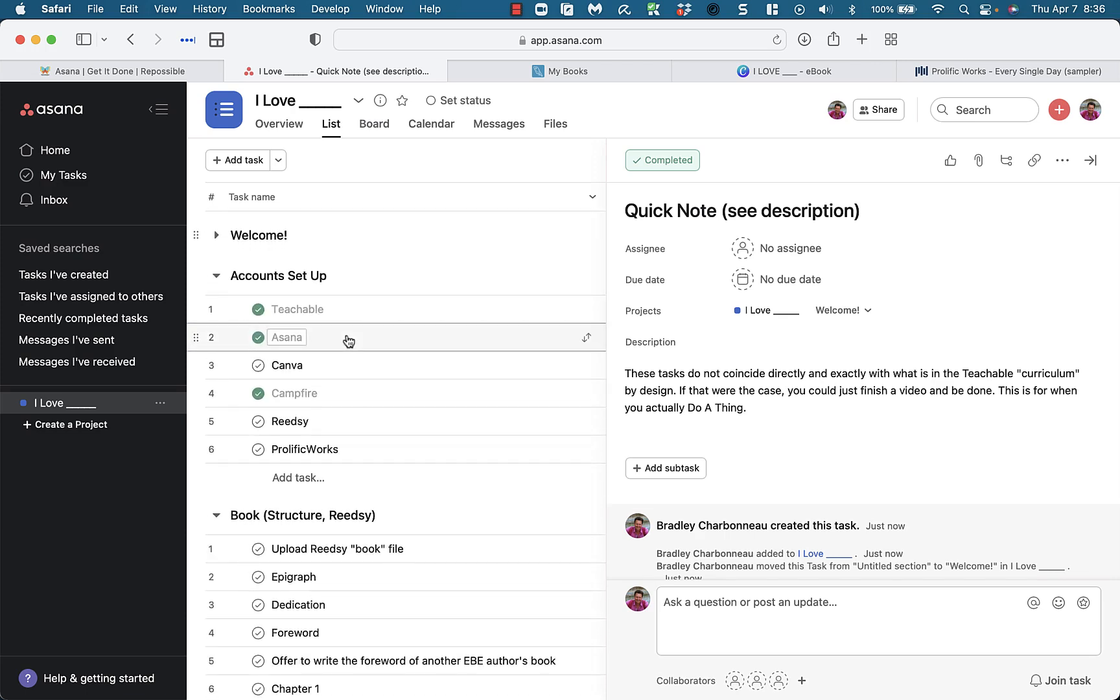
{"action": "scroll", "coordinate": [387, 451], "scroll_direction": "down", "scroll_amount": 3}
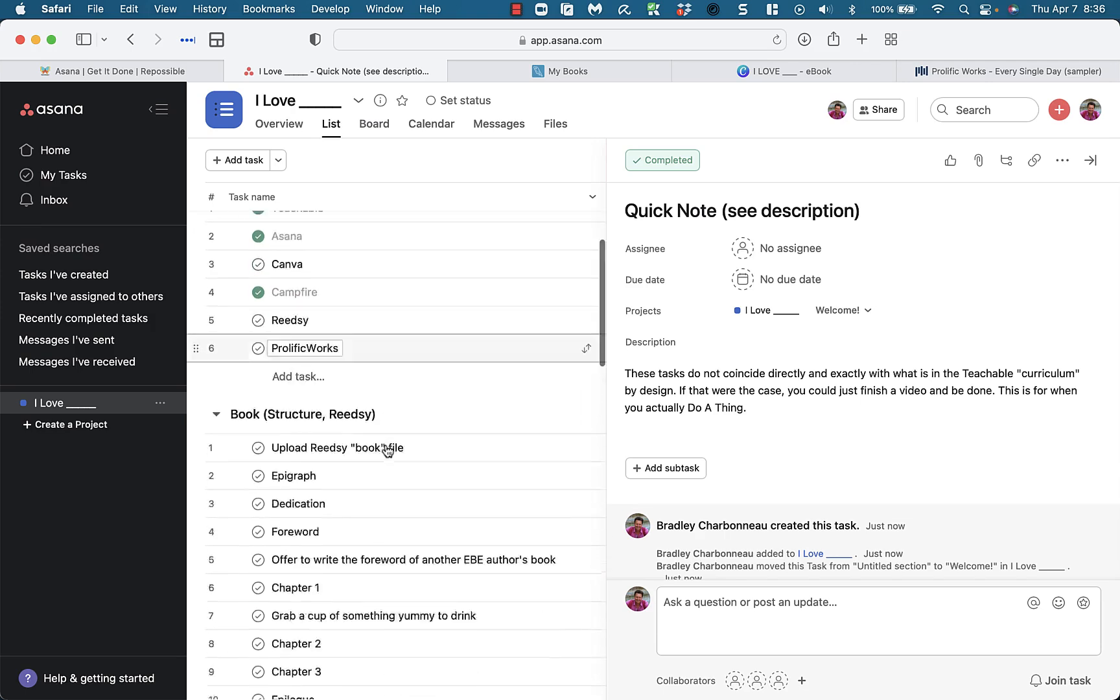
{"action": "scroll", "coordinate": [387, 450], "scroll_direction": "down", "scroll_amount": 3}
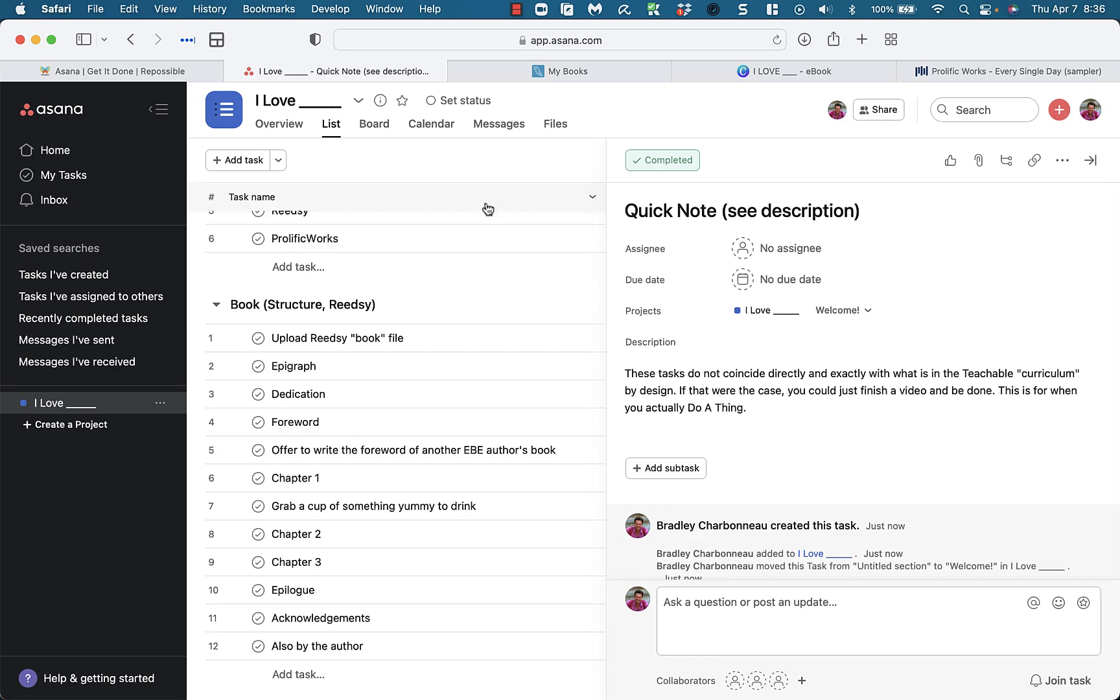
{"action": "scroll", "coordinate": [432, 280], "scroll_direction": "up", "scroll_amount": 5}
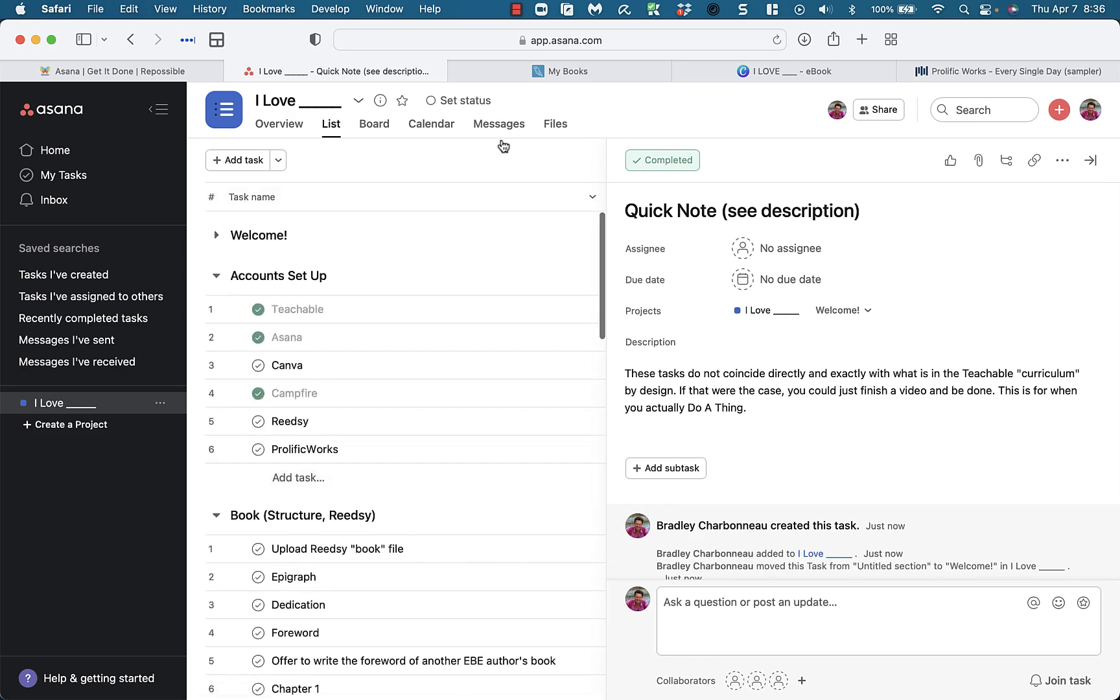
Return to the course, open the "Reedsy | Your New Best (Writing) Friend" lecture and download "WBE -- My Actual Book (to upload to Reedsy).docx".
{"action": "left_click", "coordinate": [526, 68]}
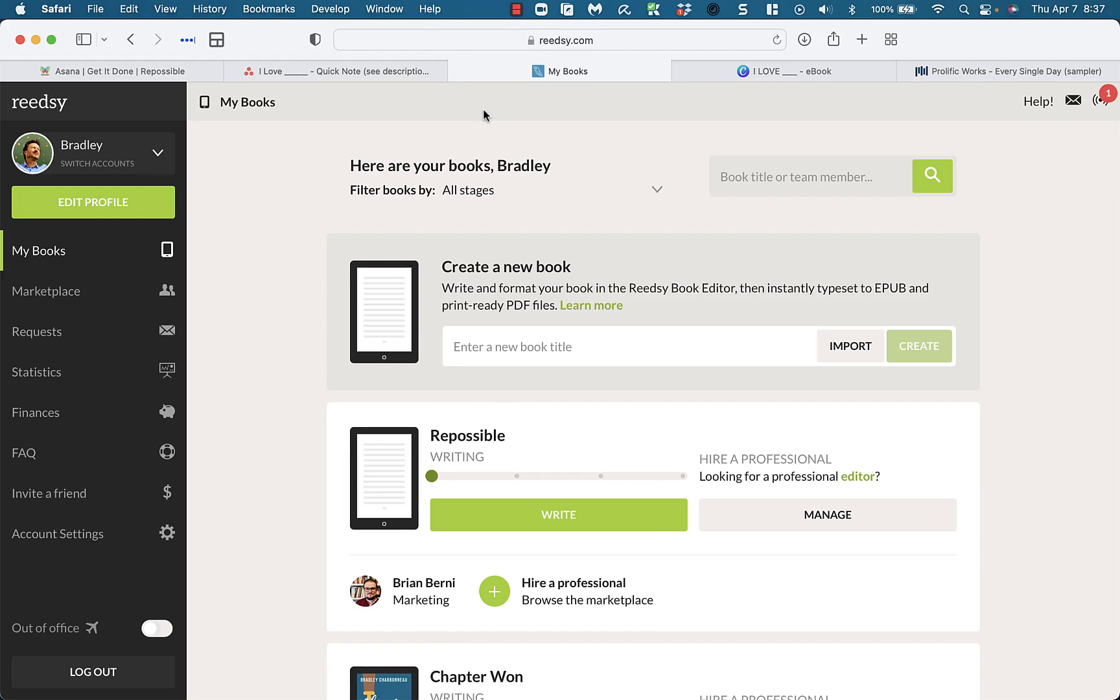
{"action": "left_click", "coordinate": [117, 71]}
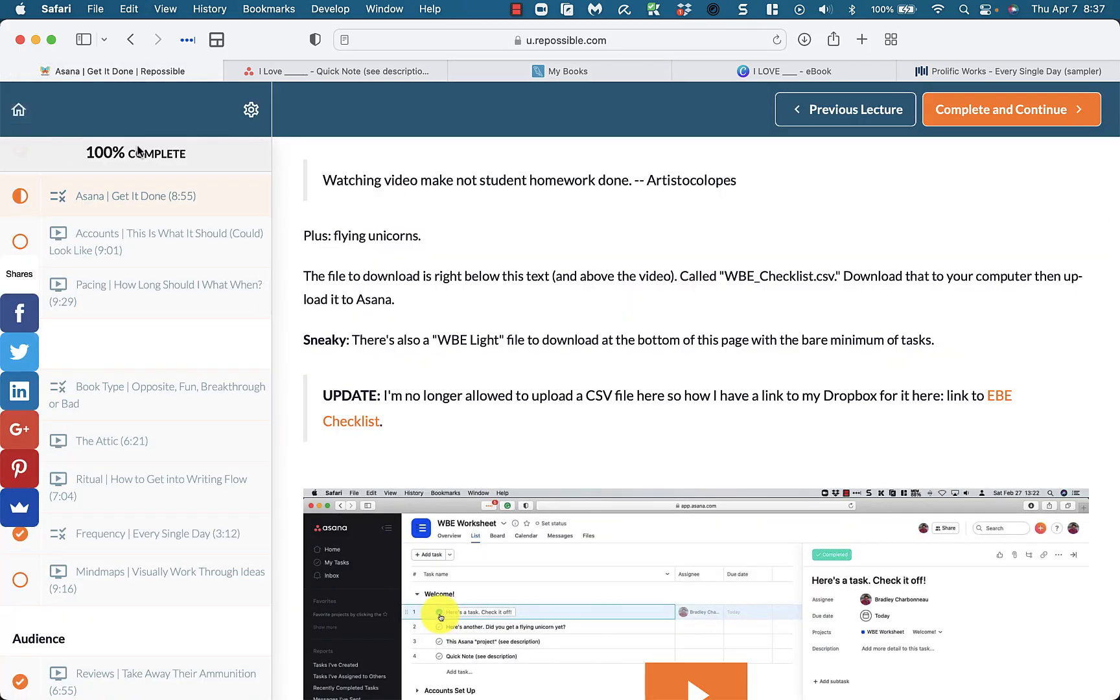
{"action": "scroll", "coordinate": [135, 258], "scroll_direction": "up", "scroll_amount": 3}
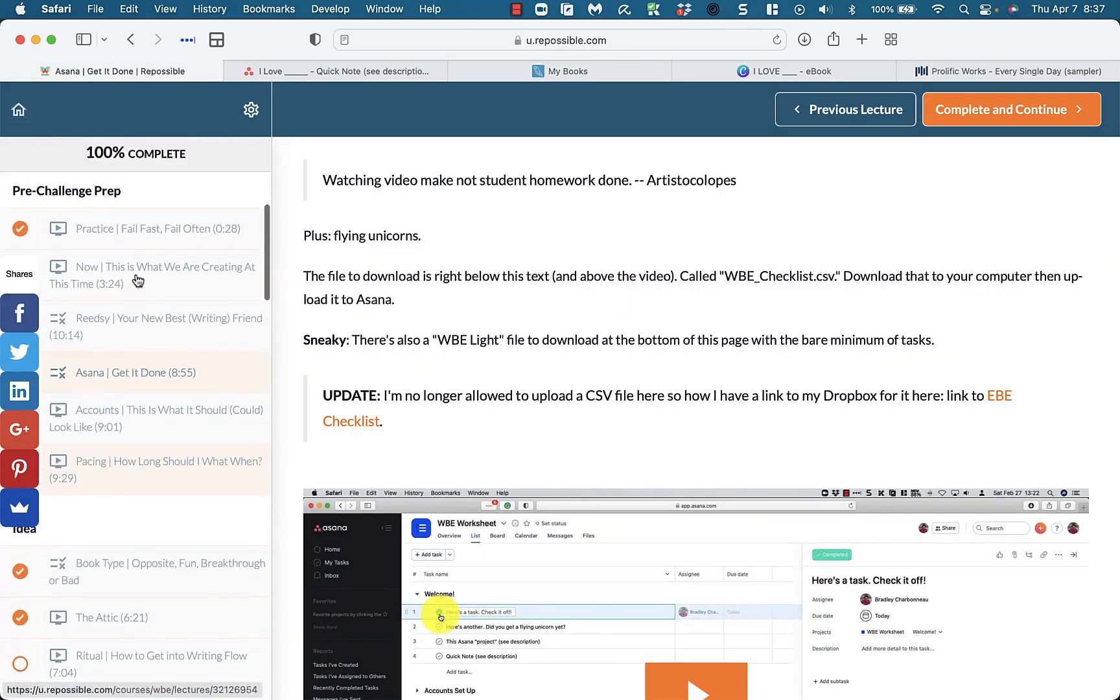
{"action": "left_click", "coordinate": [139, 317]}
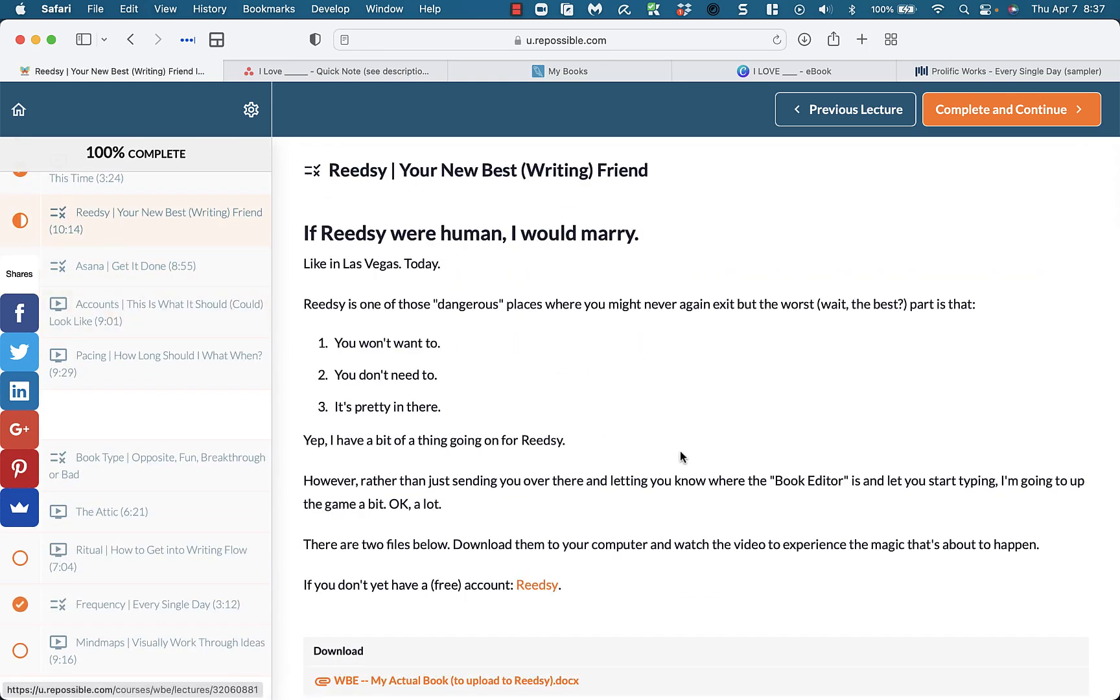
{"action": "scroll", "coordinate": [680, 457], "scroll_direction": "down", "scroll_amount": 5}
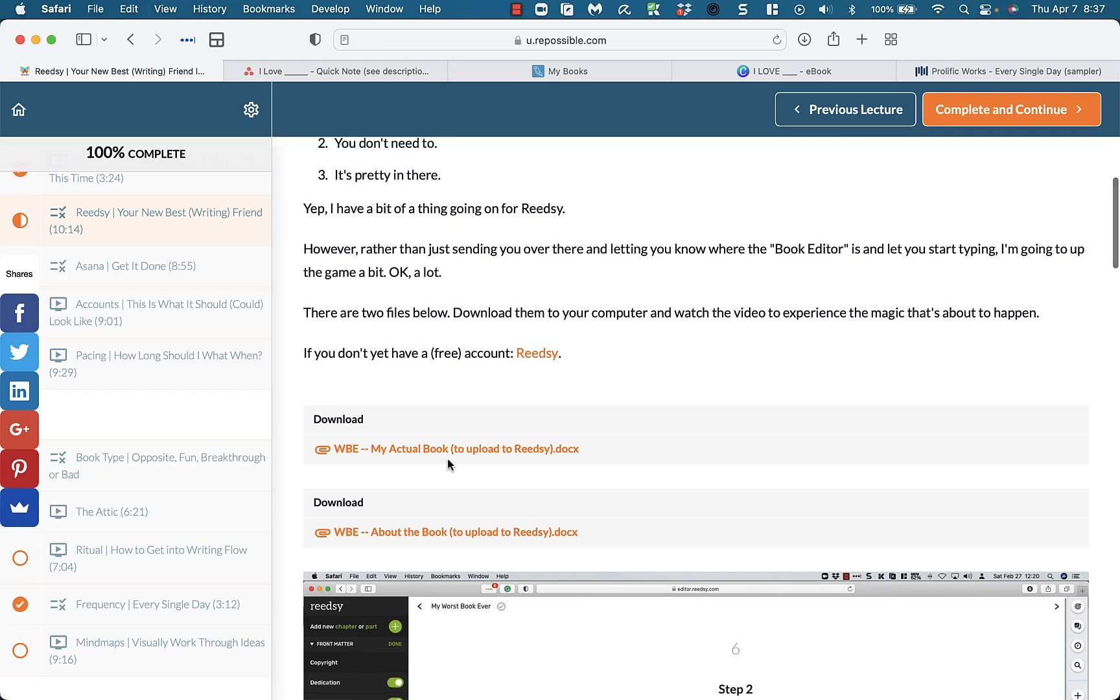
{"action": "left_click", "coordinate": [540, 452]}
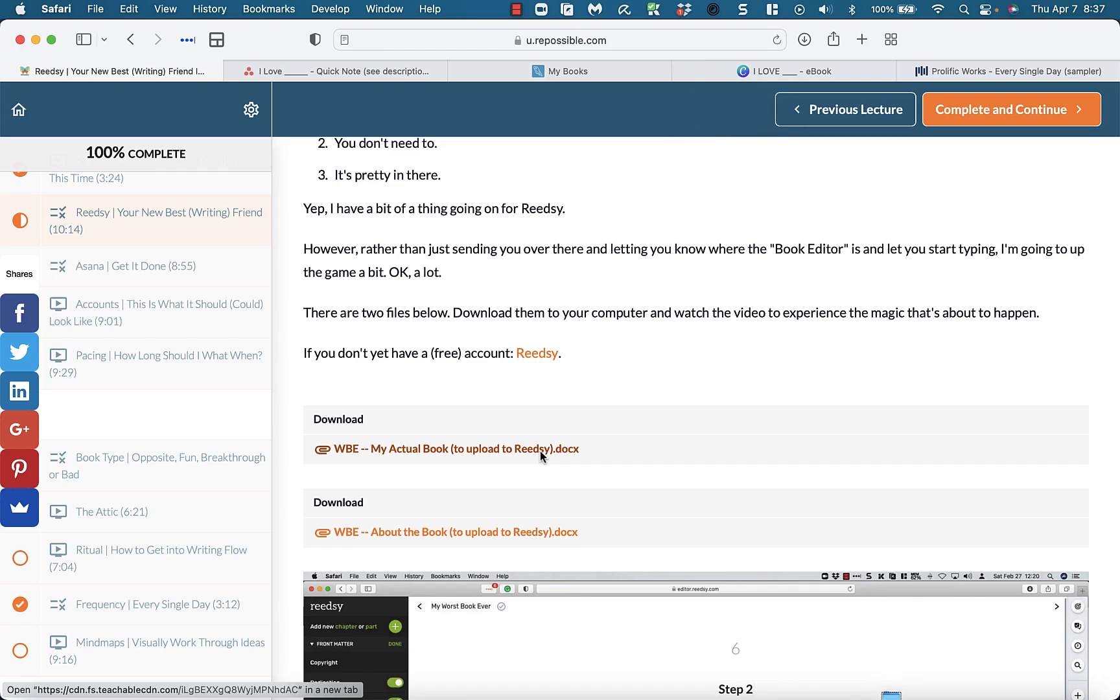
{"action": "scroll", "coordinate": [541, 486], "scroll_direction": "down", "scroll_amount": 3}
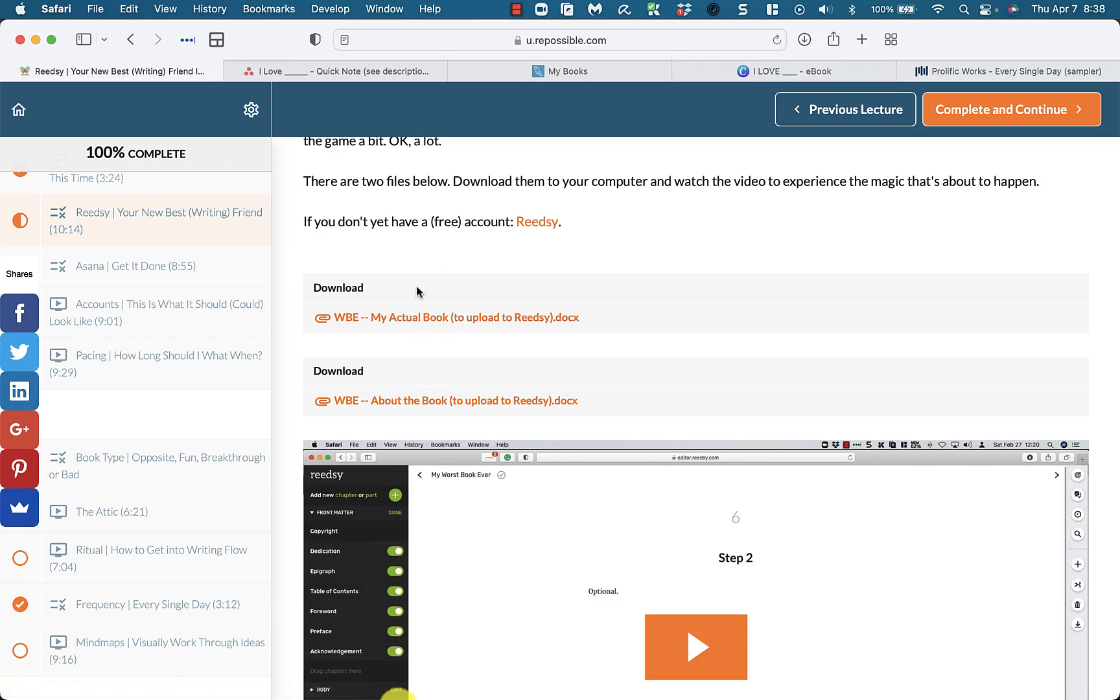
Switch to Reedsy and import "WBE -- My Actual Book (to upload to Reedsy).docx" from Downloads as a new book titled "I Love ____".
{"action": "left_click", "coordinate": [526, 72]}
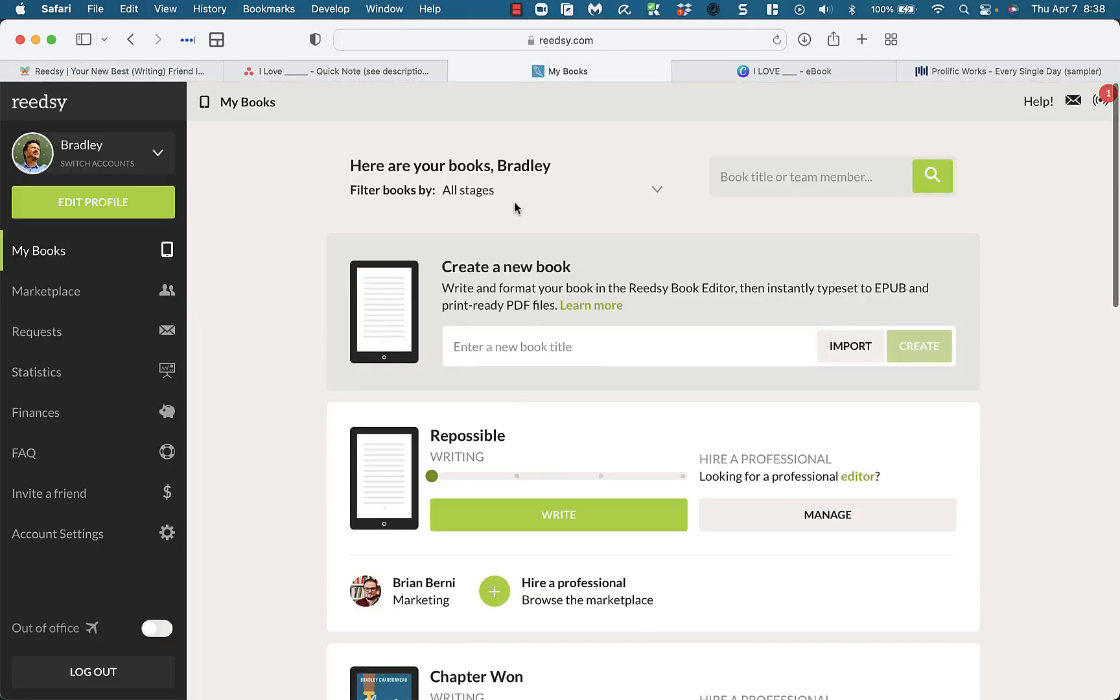
{"action": "left_click", "coordinate": [617, 350]}
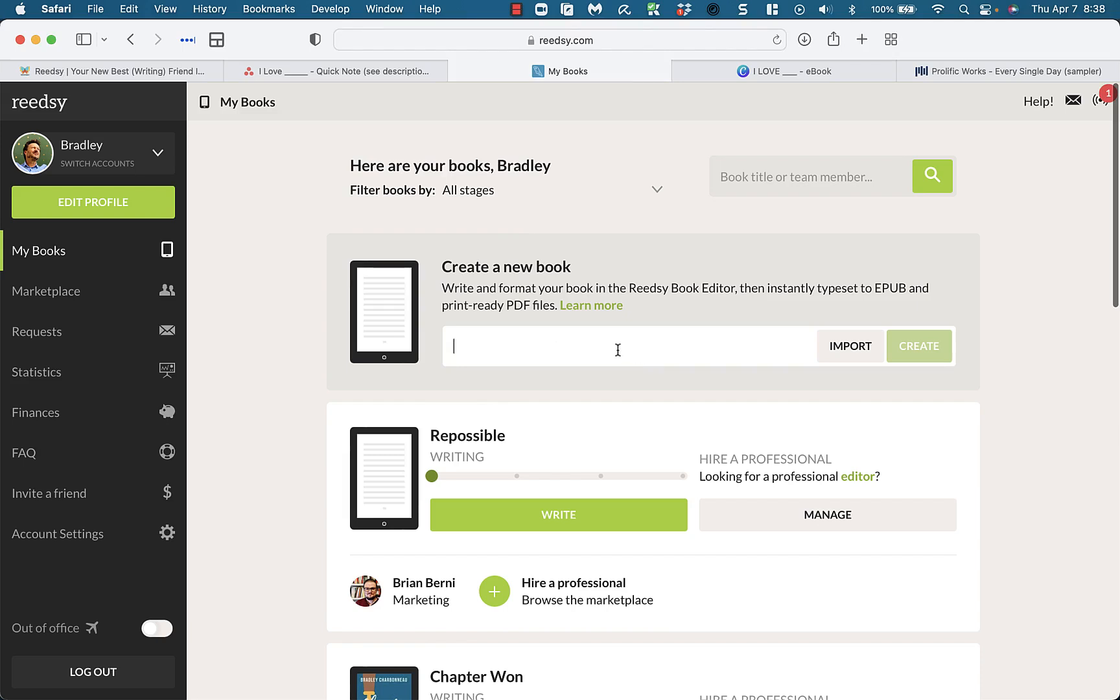
{"action": "type", "text": "I Love ____"}
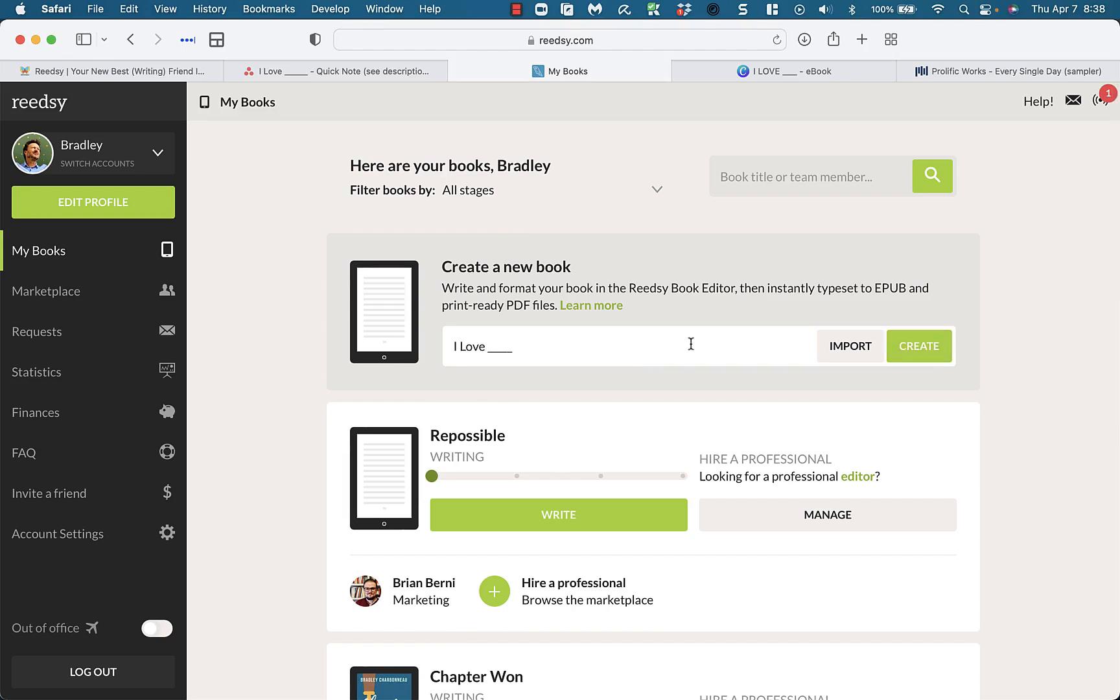
{"action": "left_click", "coordinate": [849, 348]}
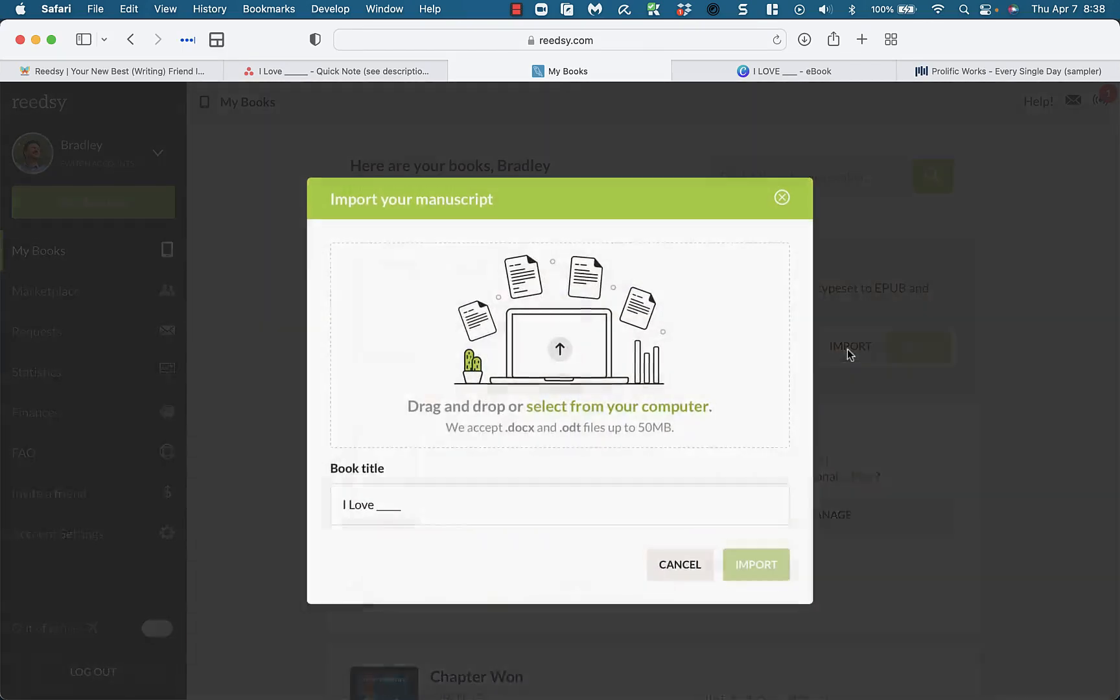
{"action": "left_click", "coordinate": [589, 408]}
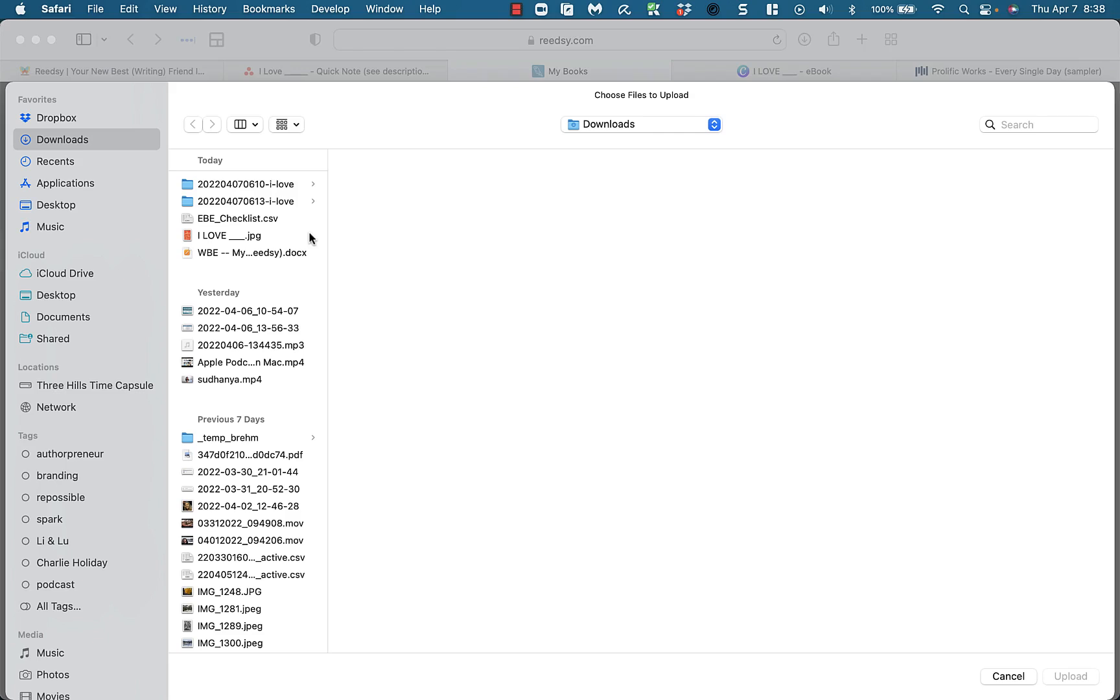
{"action": "left_click", "coordinate": [252, 253]}
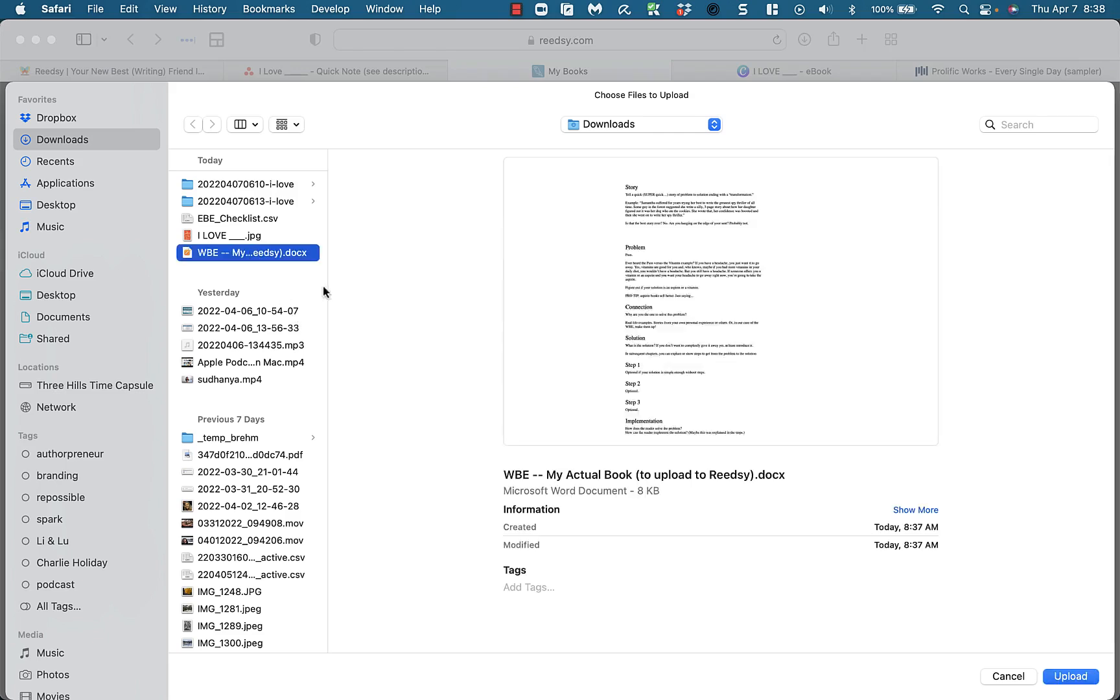
{"action": "left_click_drag", "start_coordinate": [327, 285], "coordinate": [480, 287]}
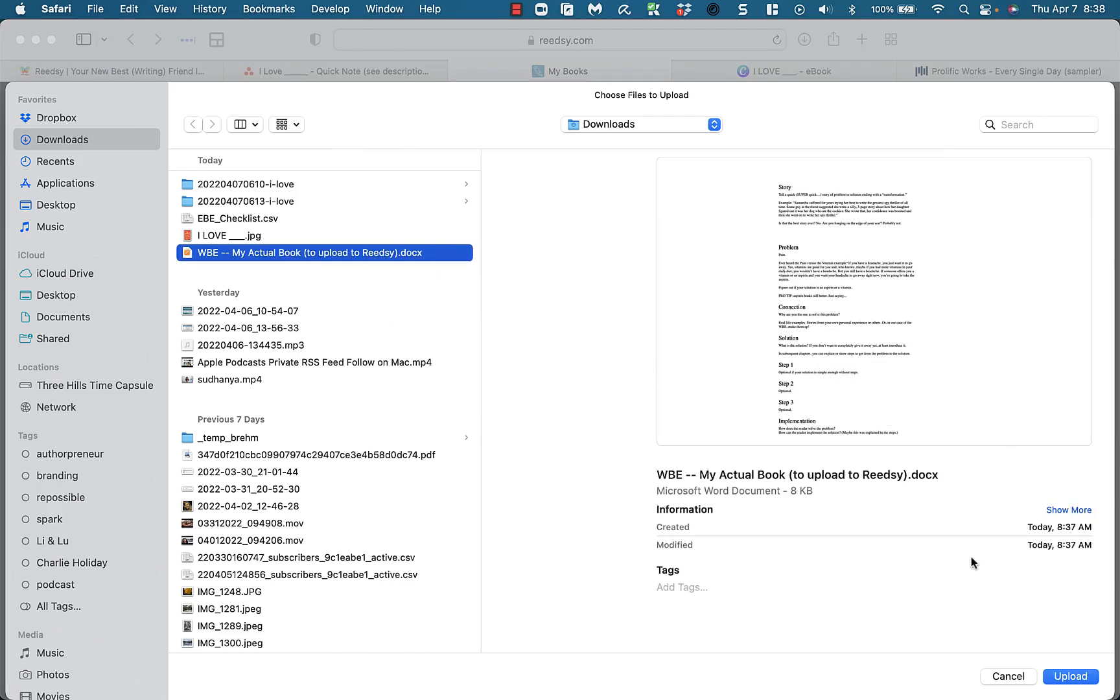
{"action": "left_click", "coordinate": [1071, 677]}
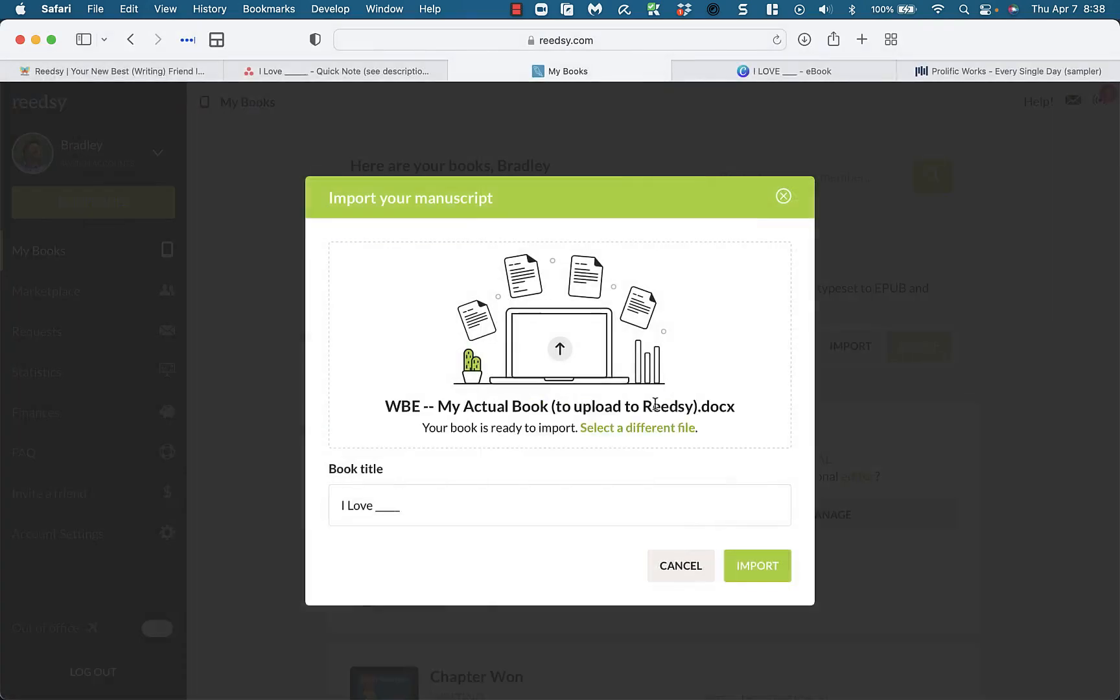
{"action": "left_click", "coordinate": [752, 566]}
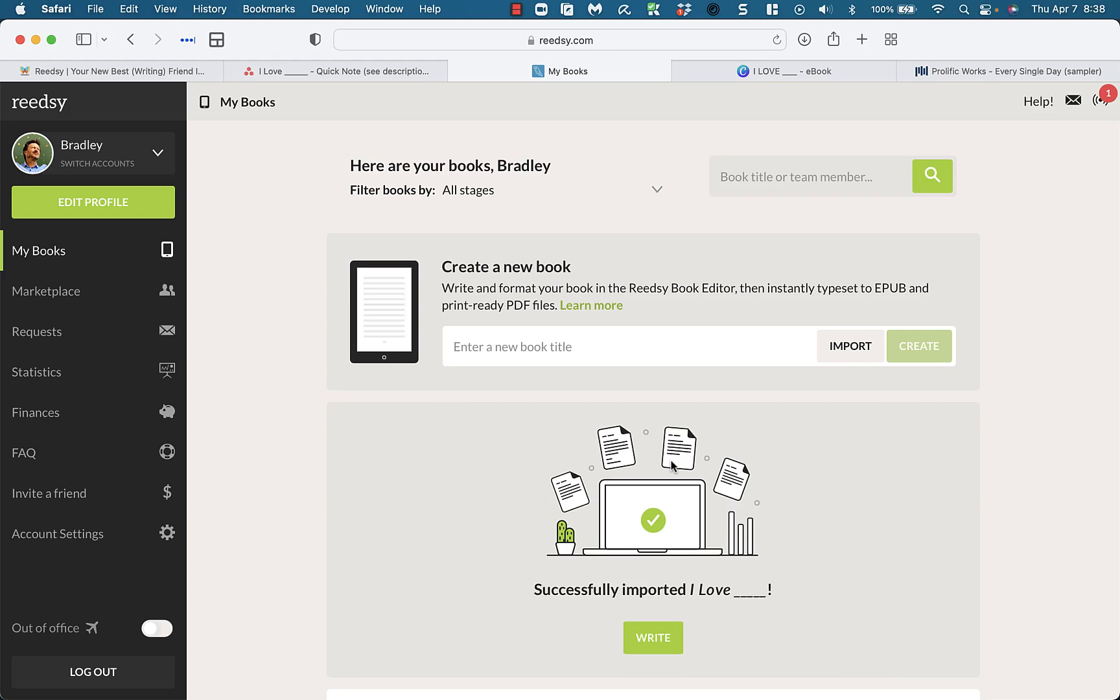
Open the imported "I Love _____" book in the writing editor and look through its chapter list.
{"action": "scroll", "coordinate": [645, 639], "scroll_direction": "down", "scroll_amount": 5}
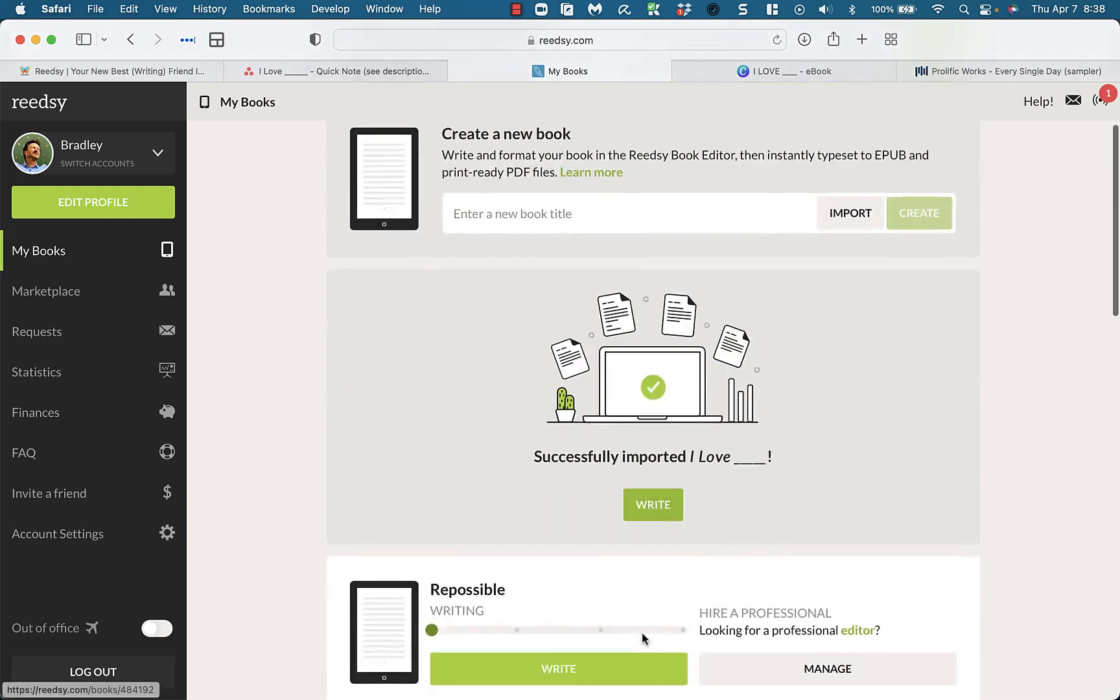
{"action": "left_click", "coordinate": [653, 448]}
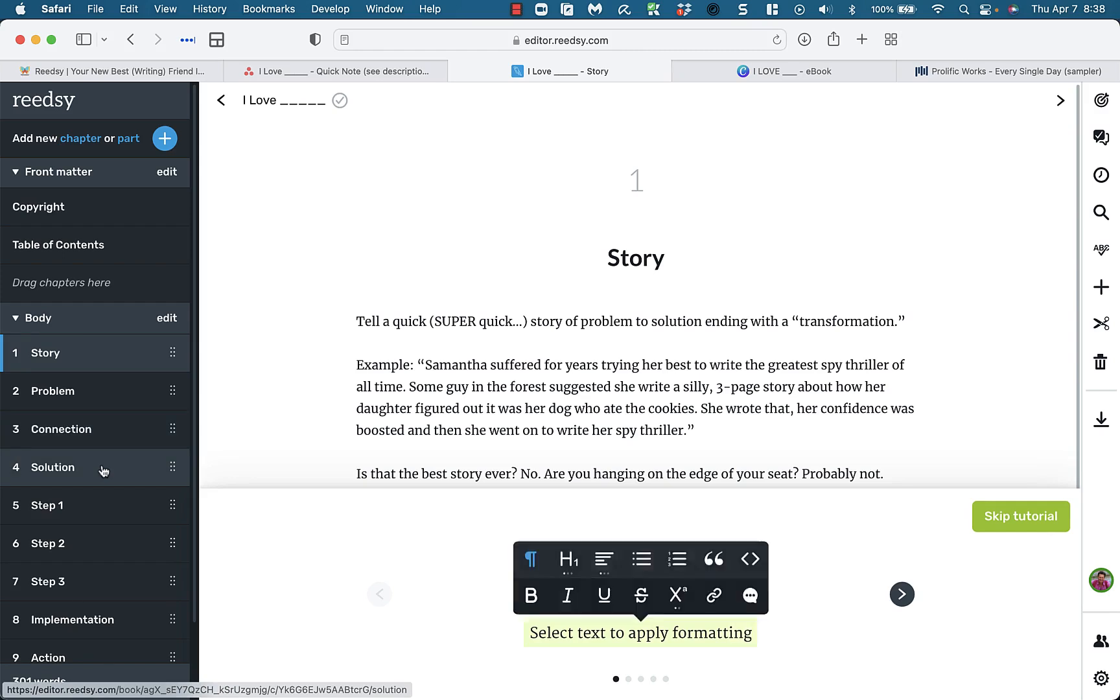
{"action": "scroll", "coordinate": [101, 464], "scroll_direction": "down", "scroll_amount": 3}
{"action": "scroll", "coordinate": [101, 468], "scroll_direction": "up", "scroll_amount": 3}
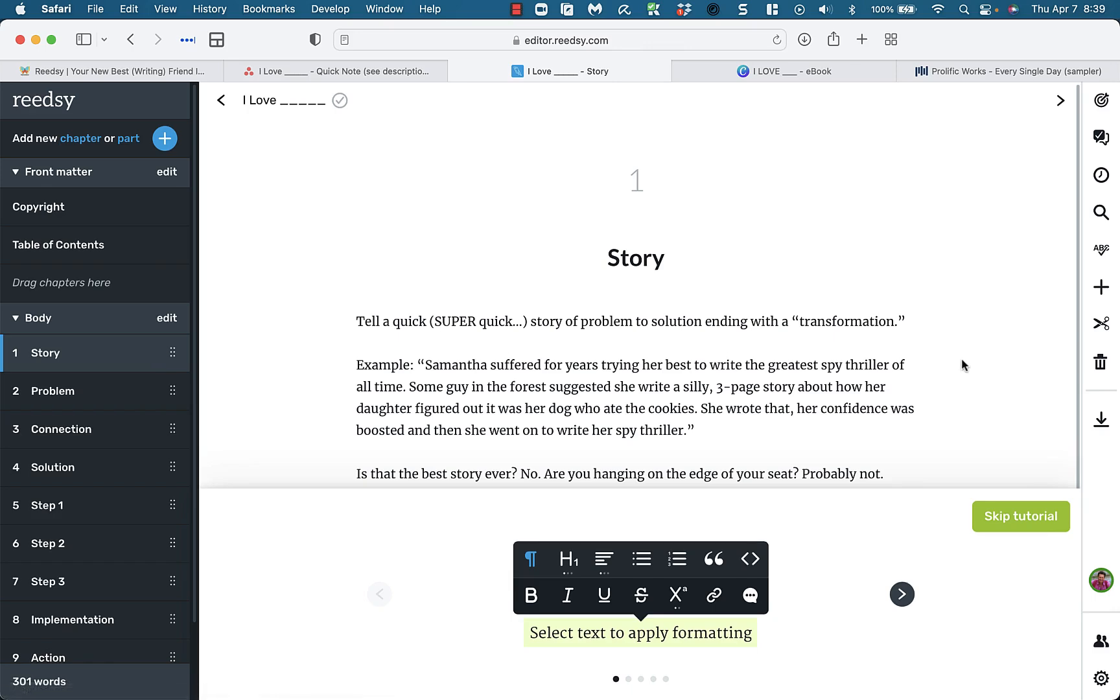
Delete the Story, Problem, Connection and Solution chapters from the book's body.
{"action": "left_click", "coordinate": [1100, 361]}
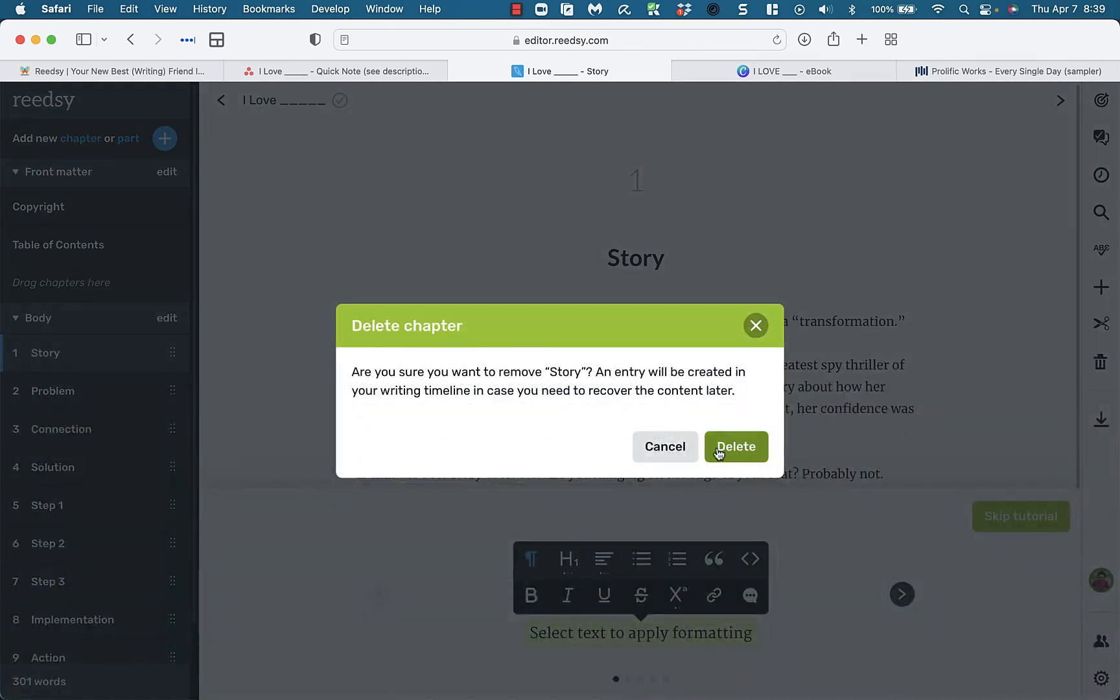
{"action": "left_click", "coordinate": [719, 453]}
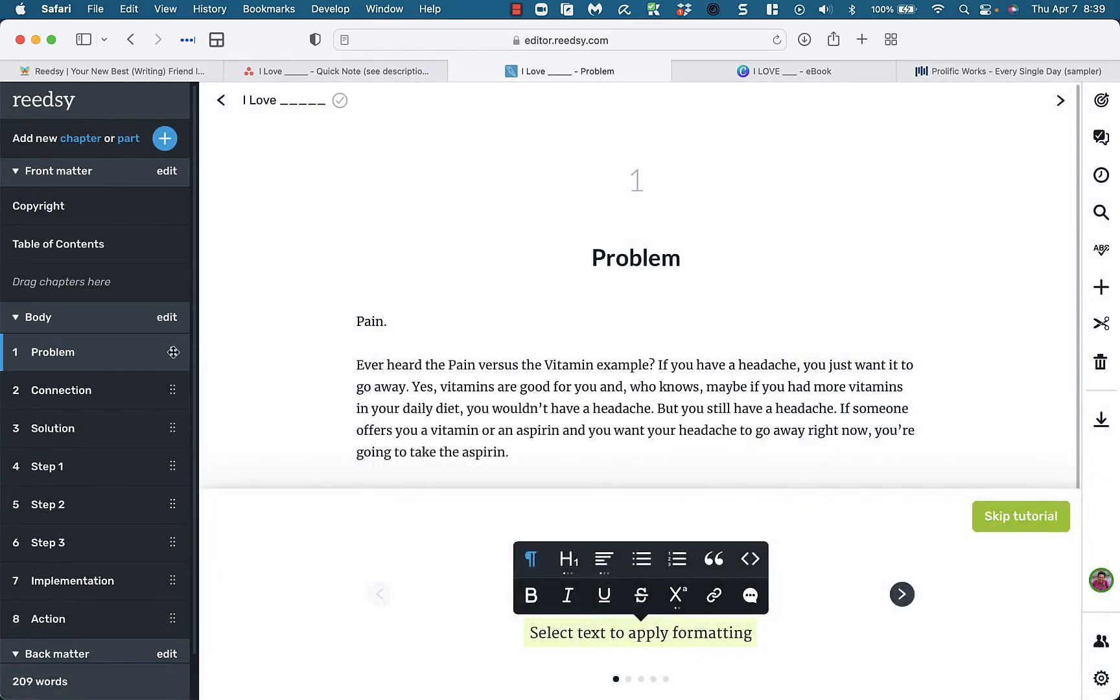
{"action": "left_click", "coordinate": [1100, 361]}
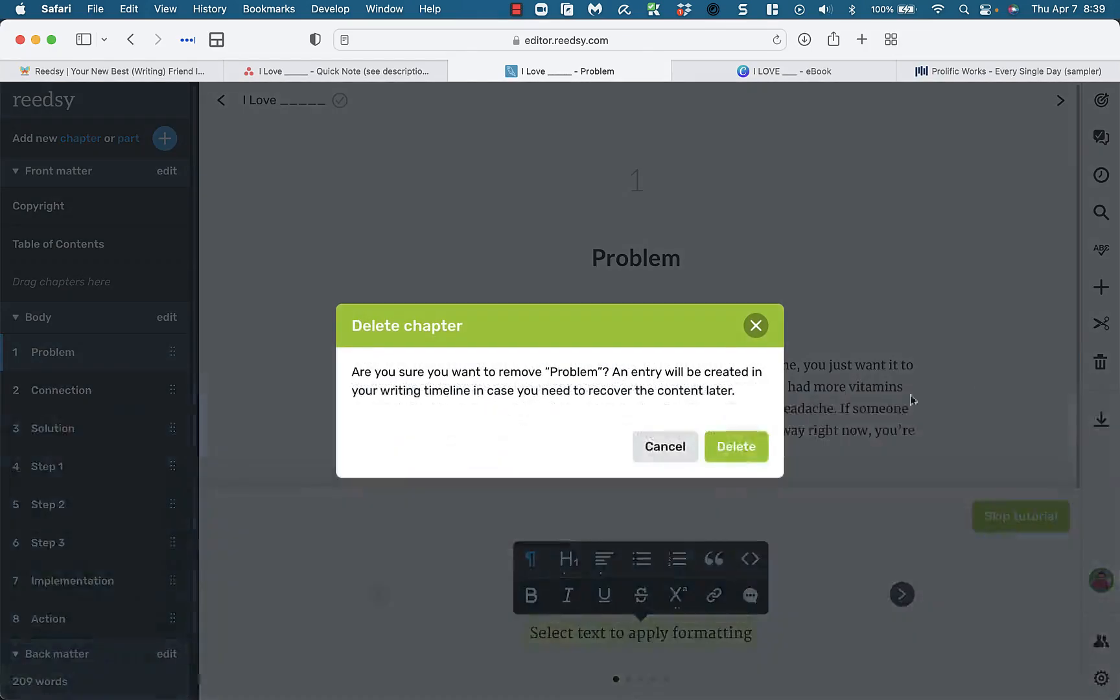
{"action": "left_click", "coordinate": [725, 447]}
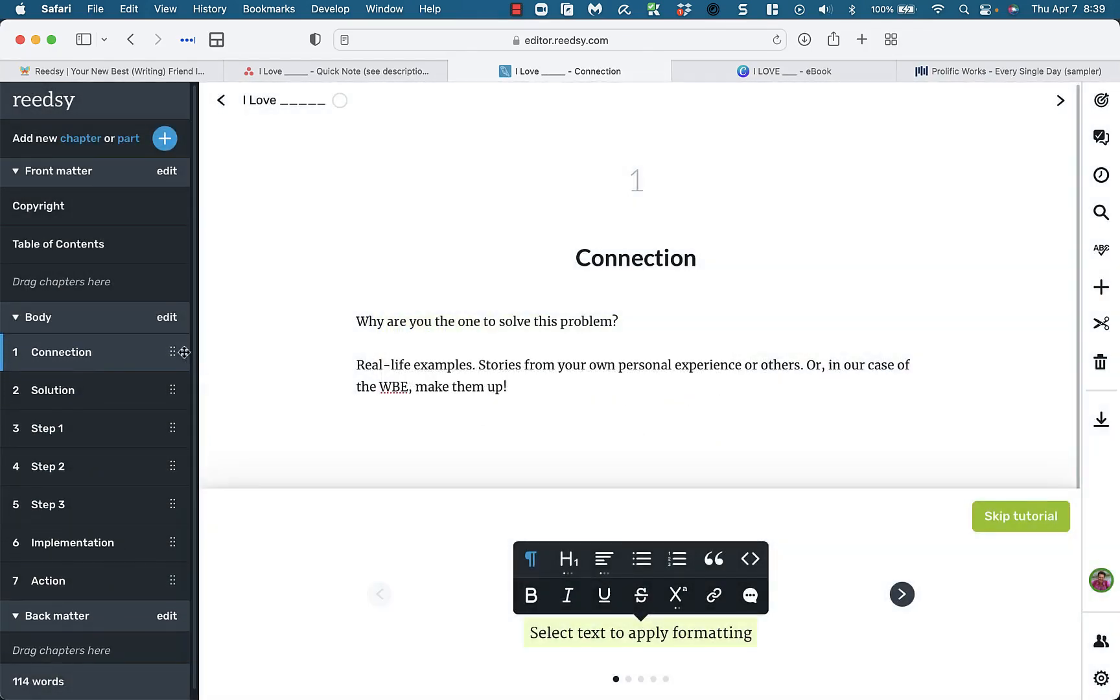
{"action": "left_click", "coordinate": [1100, 362]}
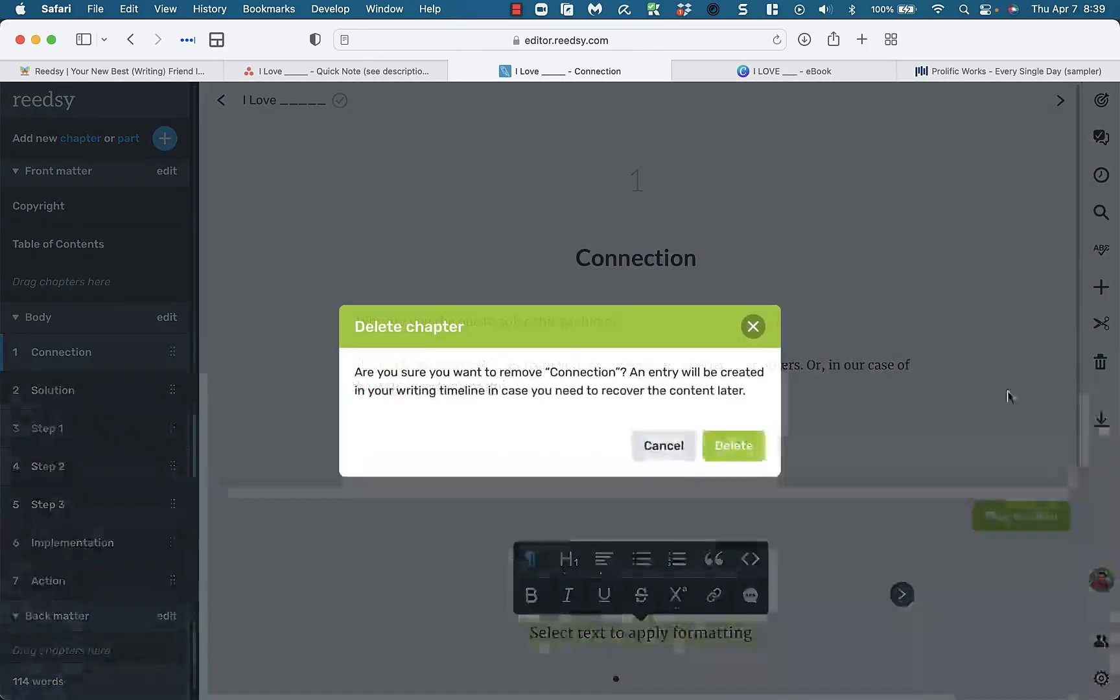
{"action": "left_click", "coordinate": [735, 454]}
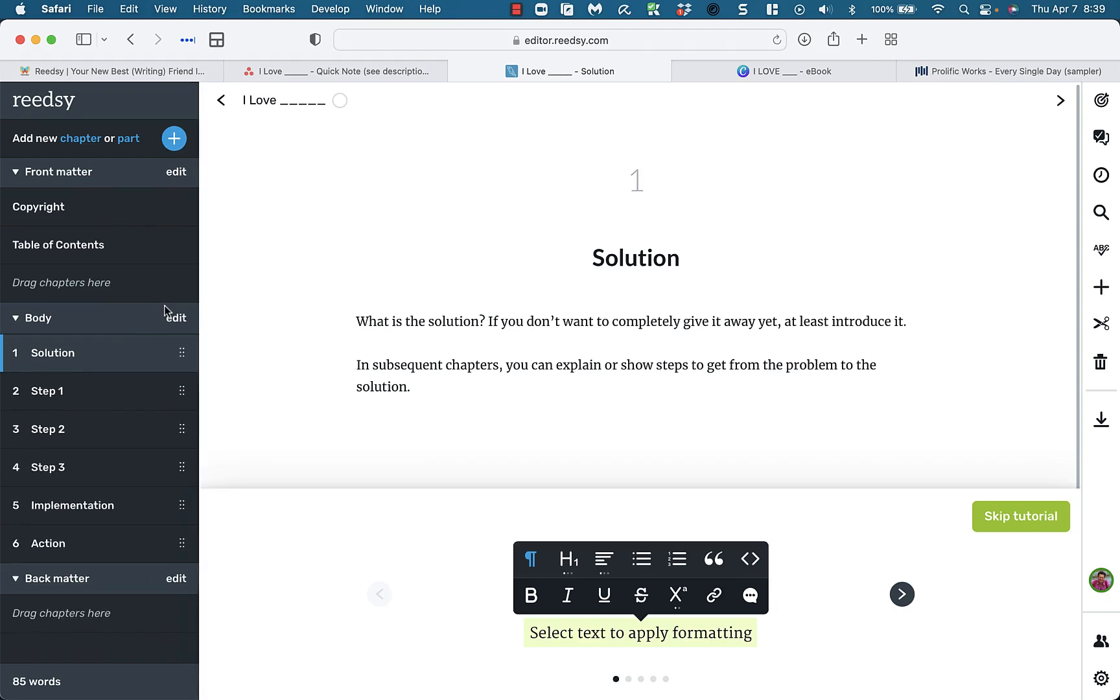
{"action": "left_click", "coordinate": [1100, 362]}
{"action": "key", "text": "Return"}
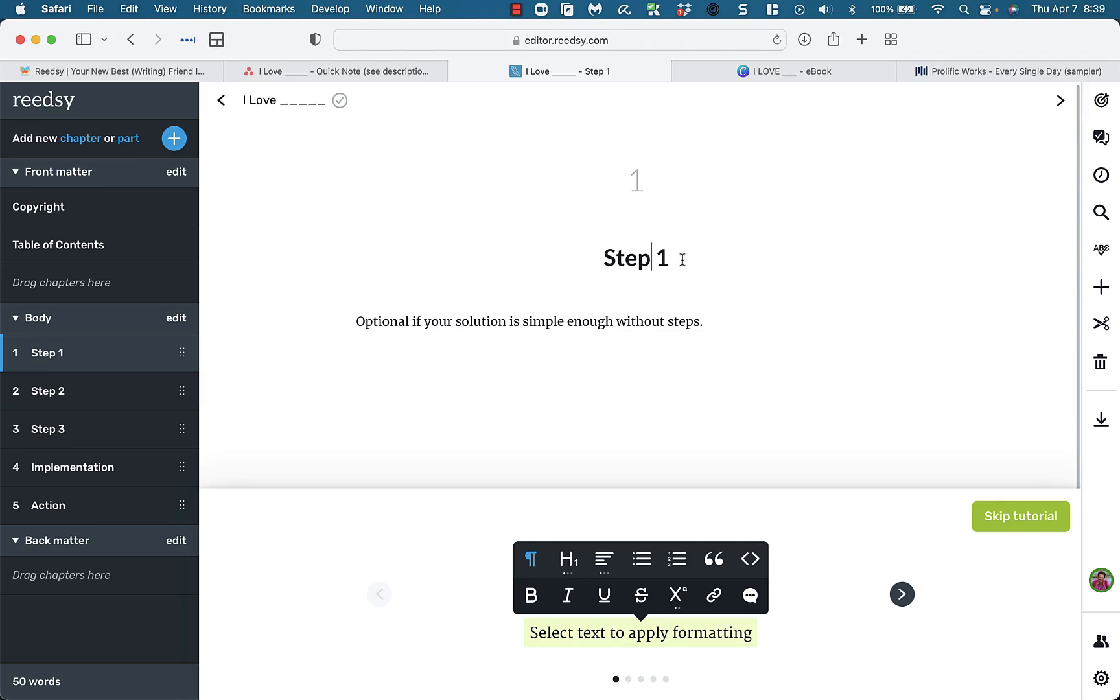
Clear the title of the Step 1 chapter and replace its placeholder body text with "I.".
{"action": "left_click_drag", "start_coordinate": [680, 258], "coordinate": [480, 257]}
{"action": "key", "text": "BackSpace"}
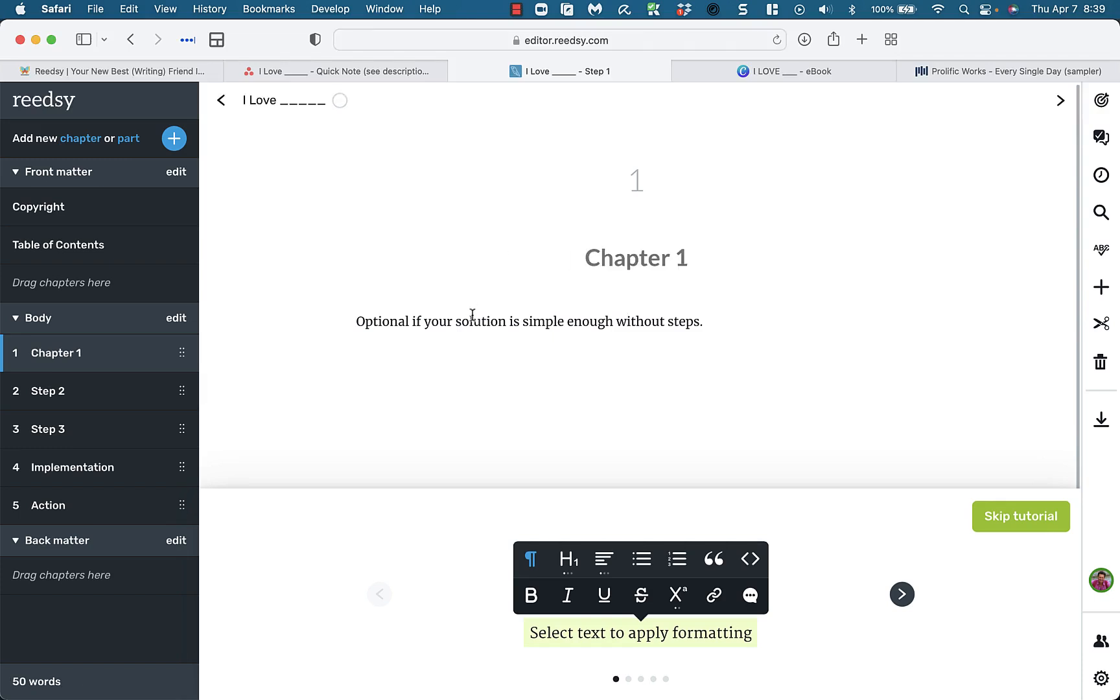
{"action": "triple_click", "coordinate": [594, 322]}
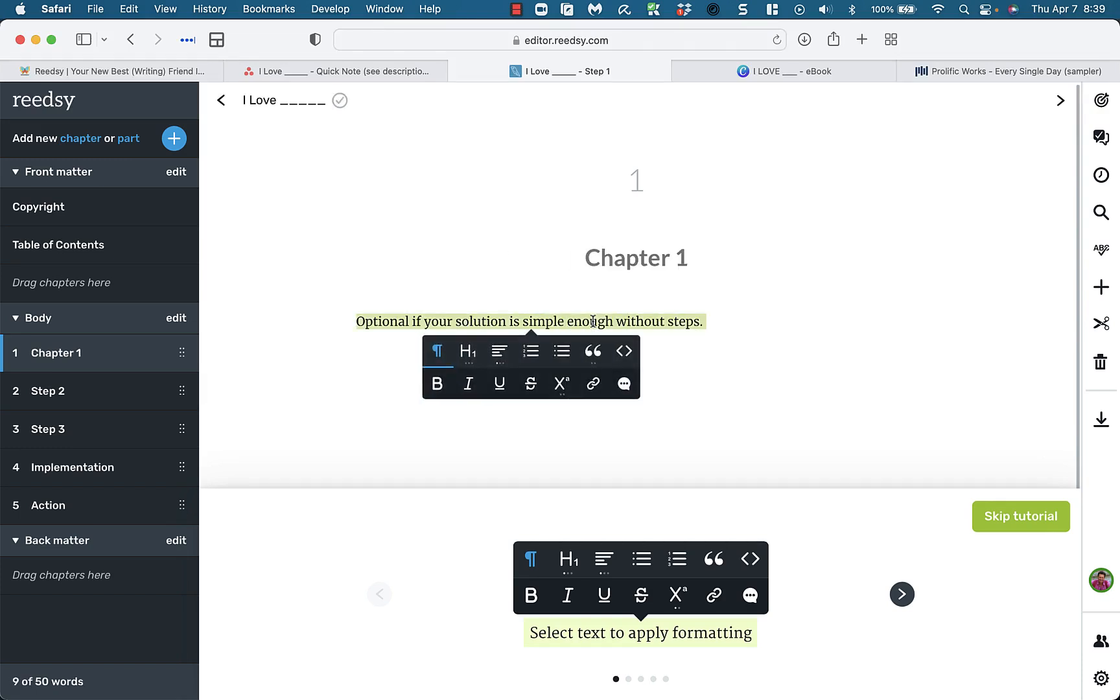
{"action": "key", "text": "BackSpace"}
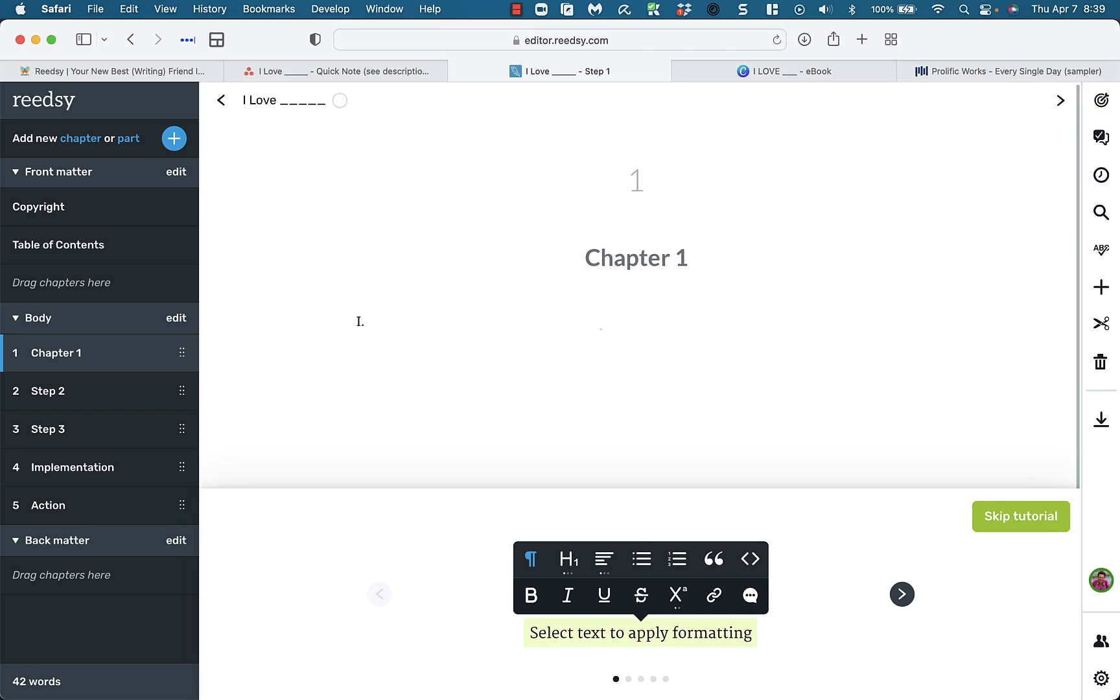
Clear the title of the Step 2 chapter and replace its placeholder body text with "Love.".
{"action": "left_click", "coordinate": [48, 391]}
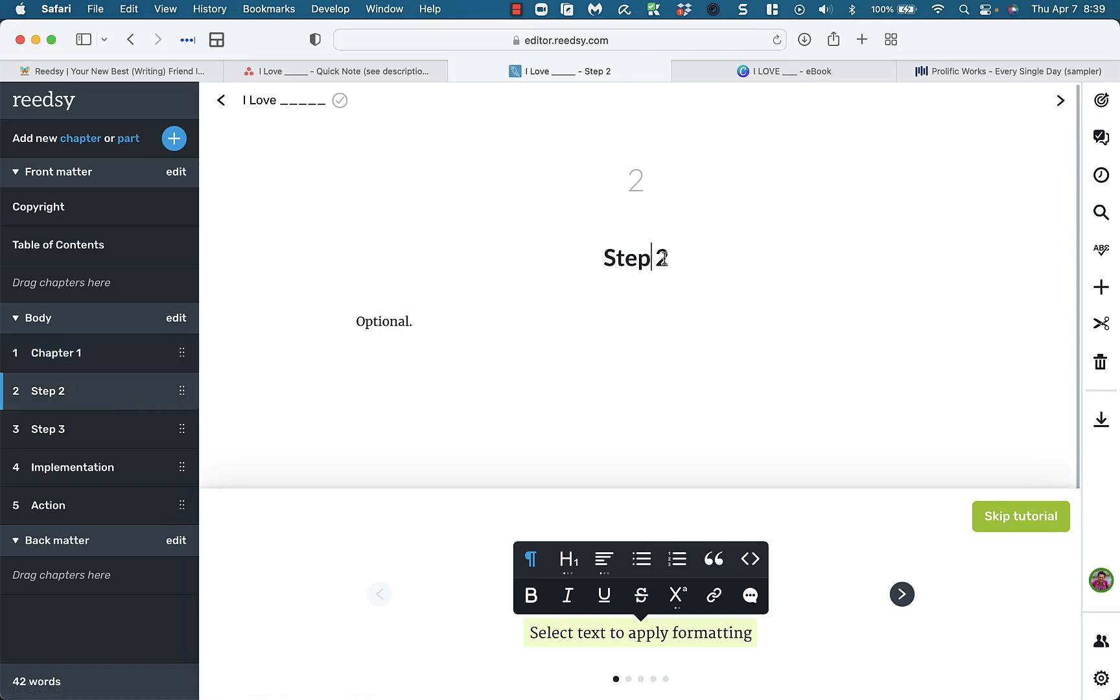
{"action": "left_click_drag", "start_coordinate": [671, 258], "coordinate": [498, 254]}
{"action": "key", "text": "BackSpace"}
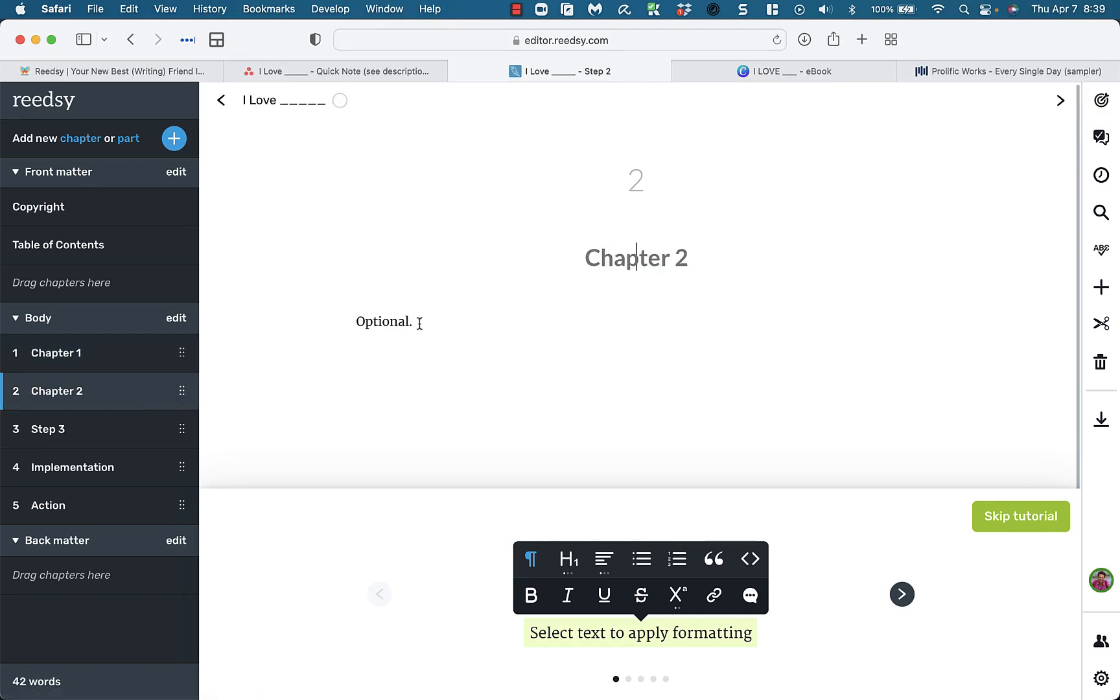
{"action": "left_click_drag", "start_coordinate": [419, 323], "coordinate": [215, 318]}
{"action": "type", "text": "Love."}
Clear the title of the Step 3 chapter and replace its placeholder body text with "Me.".
{"action": "left_click", "coordinate": [90, 360]}
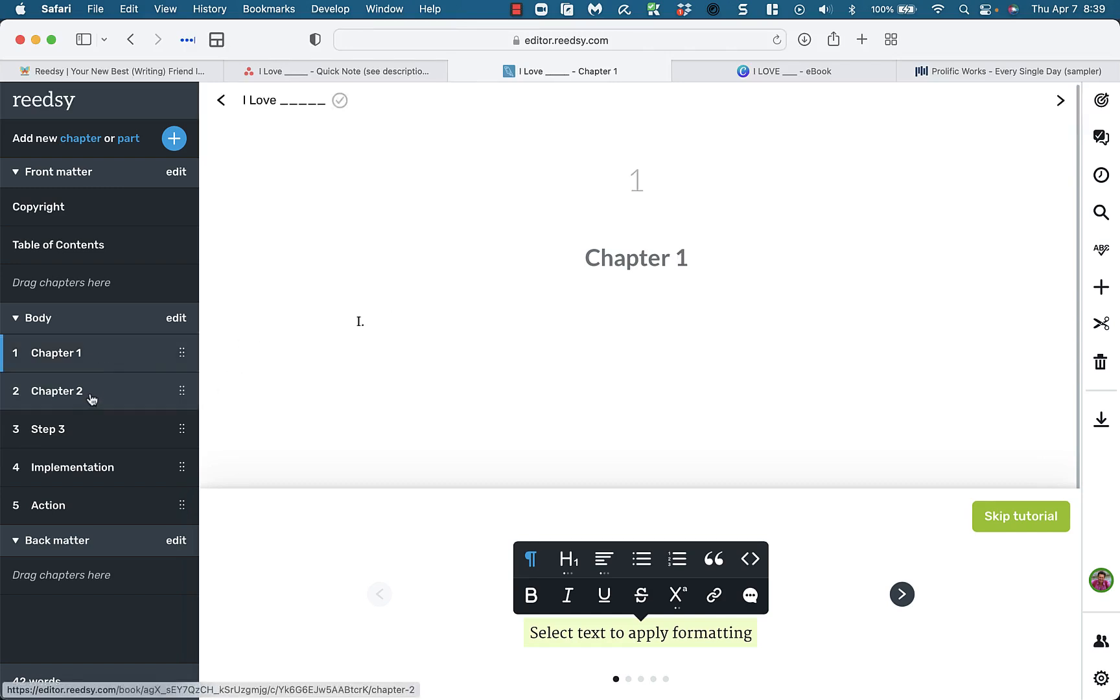
{"action": "left_click", "coordinate": [90, 392]}
{"action": "left_click", "coordinate": [91, 428]}
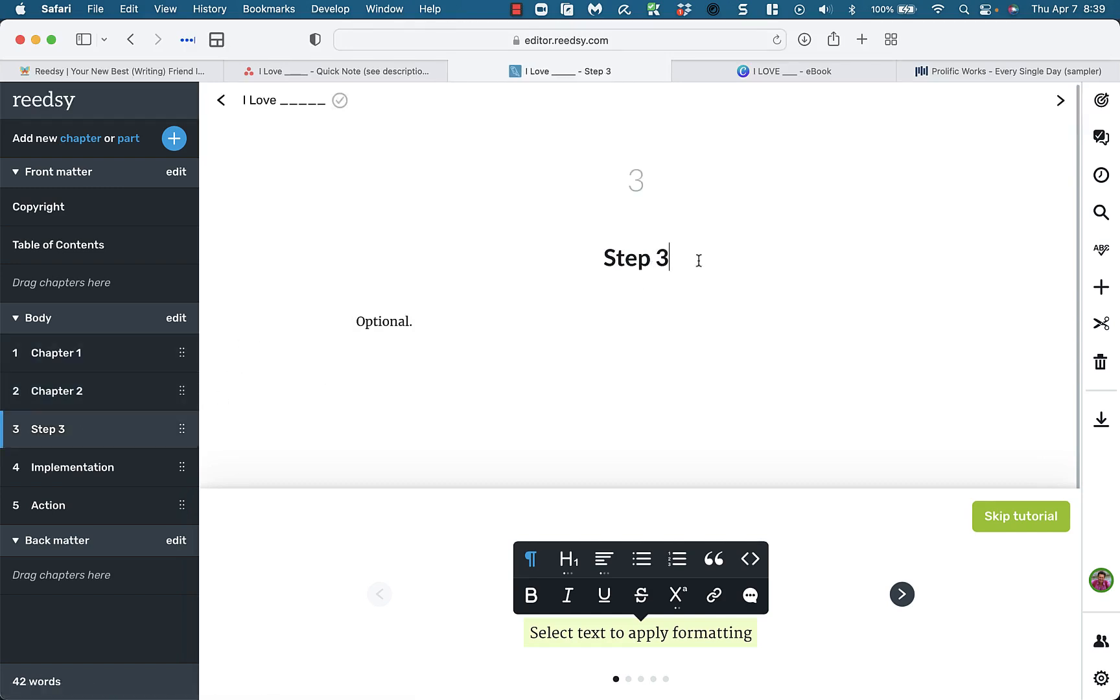
{"action": "left_click_drag", "start_coordinate": [694, 258], "coordinate": [505, 258]}
{"action": "key", "text": "BackSpace"}
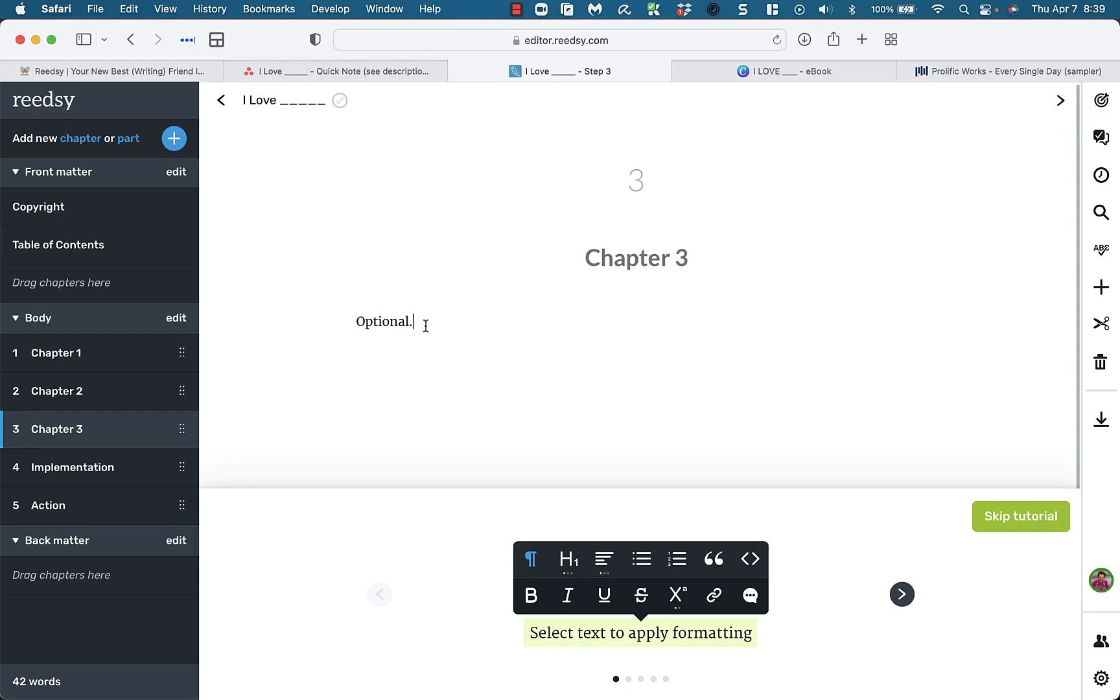
{"action": "left_click_drag", "start_coordinate": [423, 322], "coordinate": [307, 324]}
{"action": "key", "text": "BackSpace"}
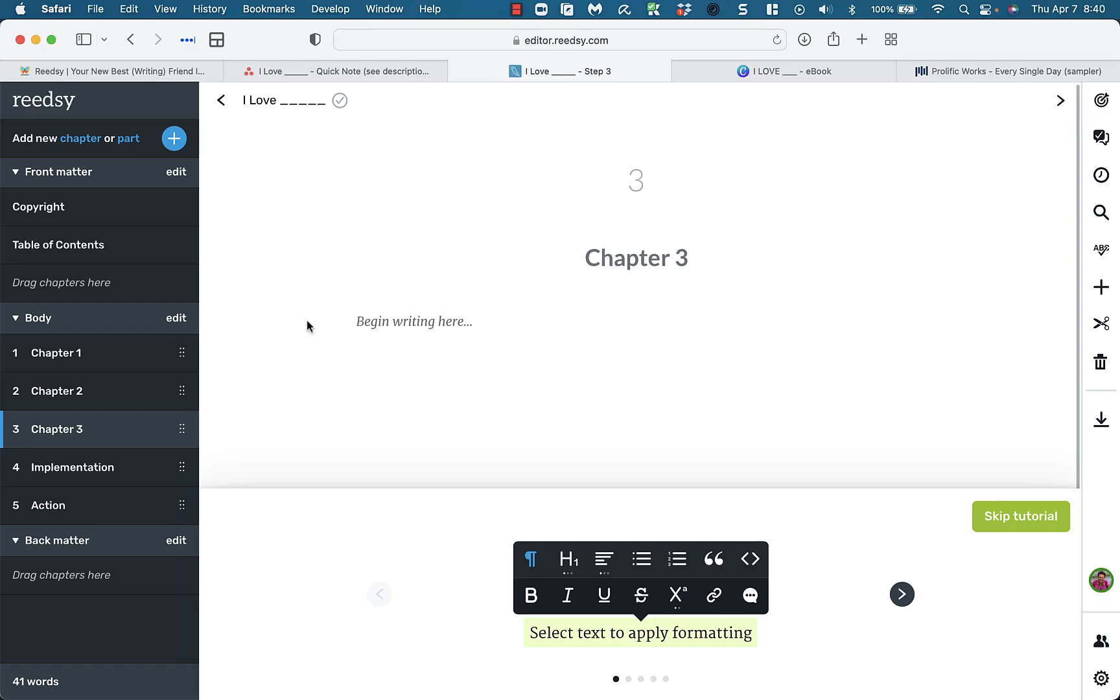
{"action": "left_click", "coordinate": [129, 355]}
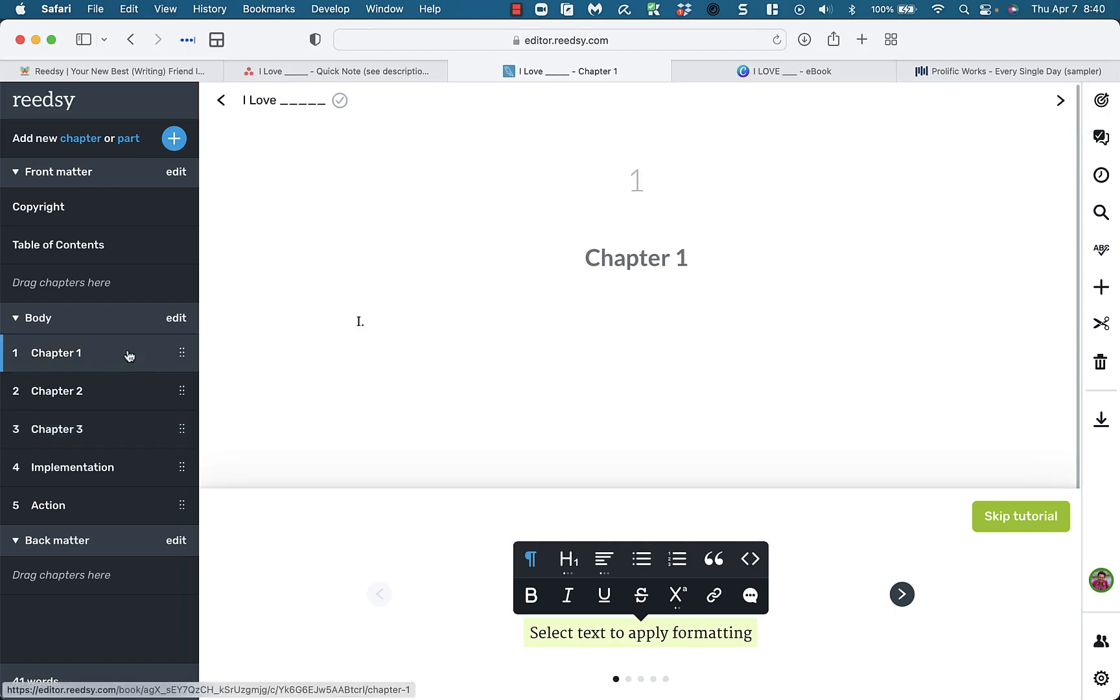
{"action": "left_click", "coordinate": [119, 394]}
{"action": "left_click", "coordinate": [116, 431]}
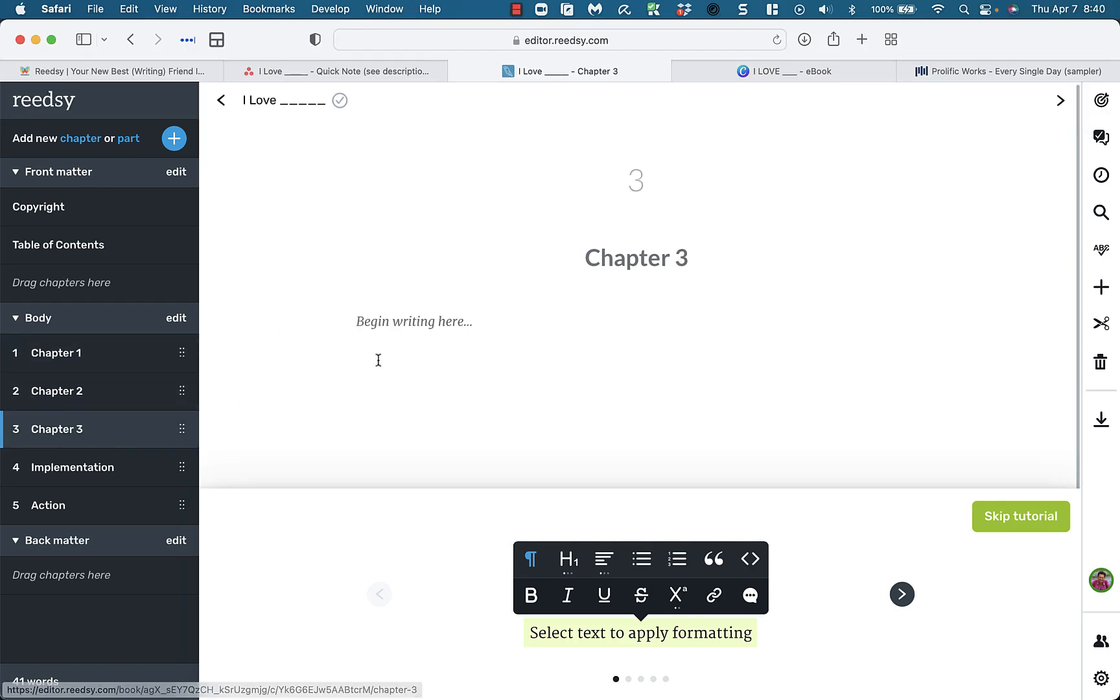
{"action": "left_click", "coordinate": [442, 329]}
{"action": "type", "text": "Me."}
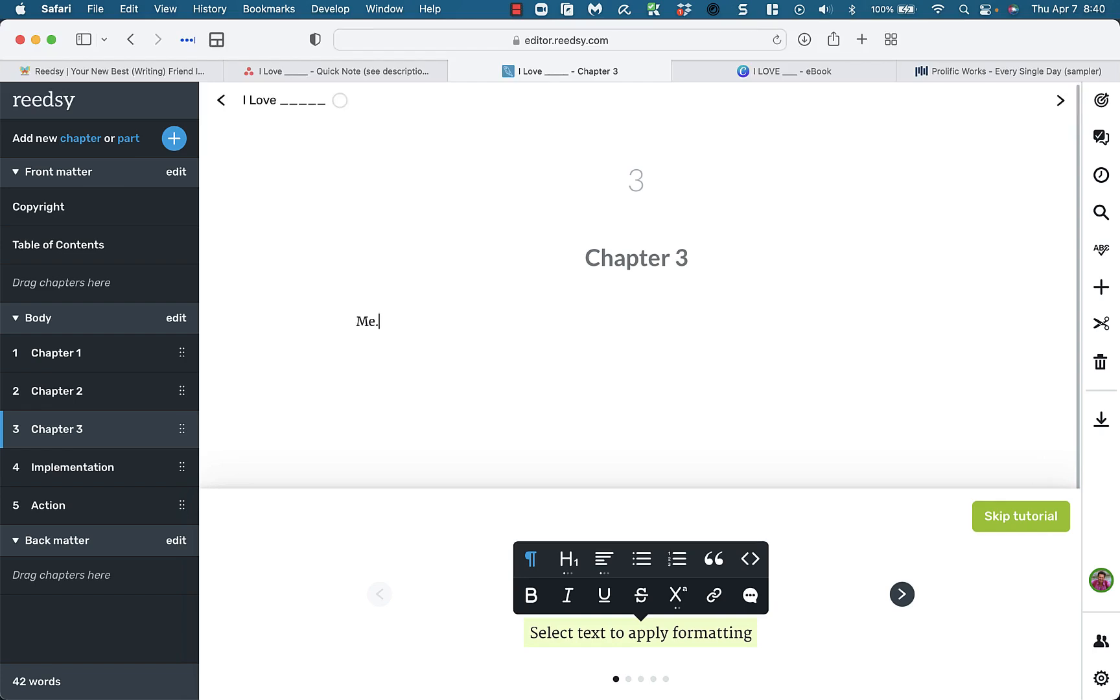
Delete the Implementation and Action chapters from the book's body.
{"action": "left_click", "coordinate": [112, 467]}
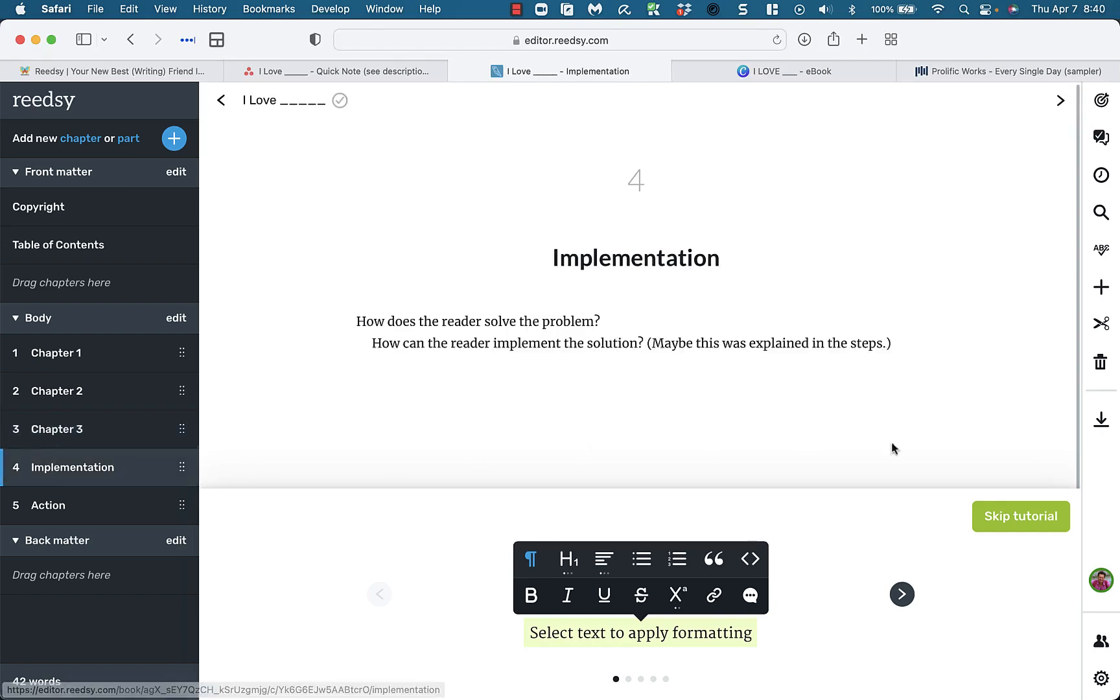
{"action": "left_click", "coordinate": [1100, 362]}
{"action": "left_click", "coordinate": [704, 459]}
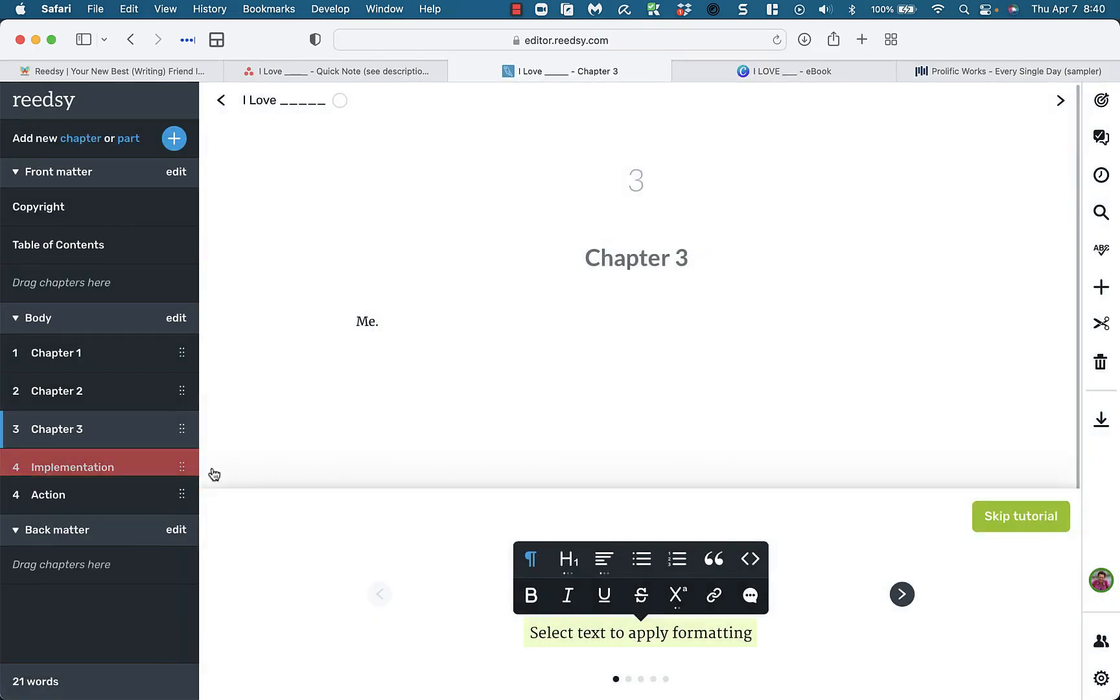
{"action": "left_click", "coordinate": [118, 472]}
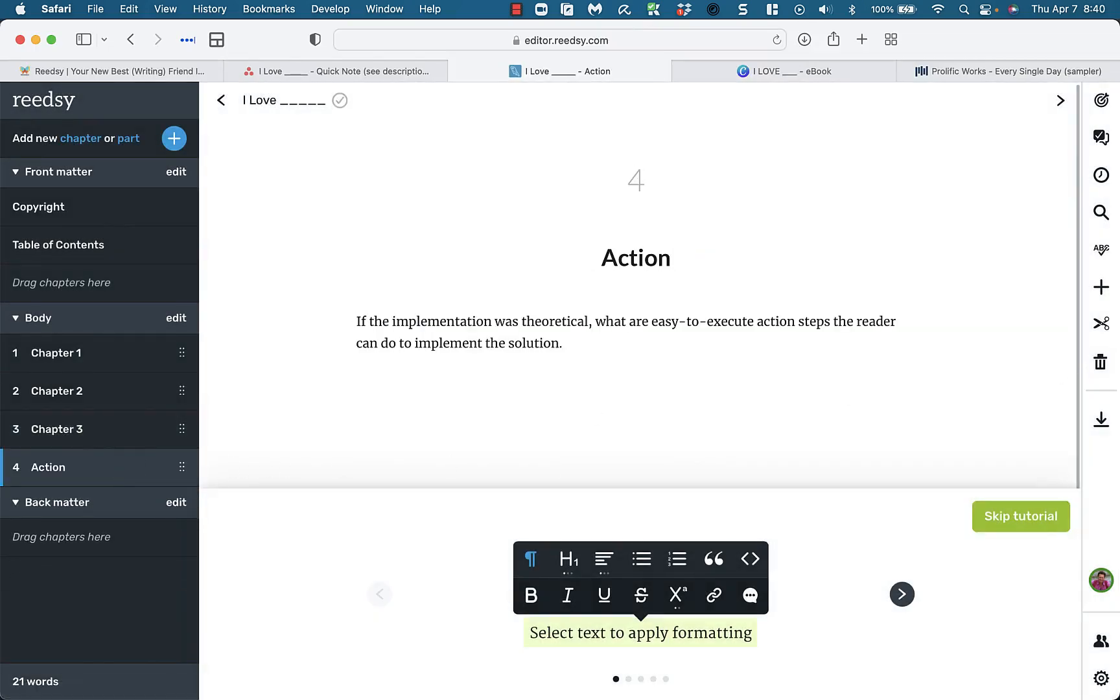
{"action": "left_click", "coordinate": [1100, 362]}
{"action": "left_click", "coordinate": [727, 457]}
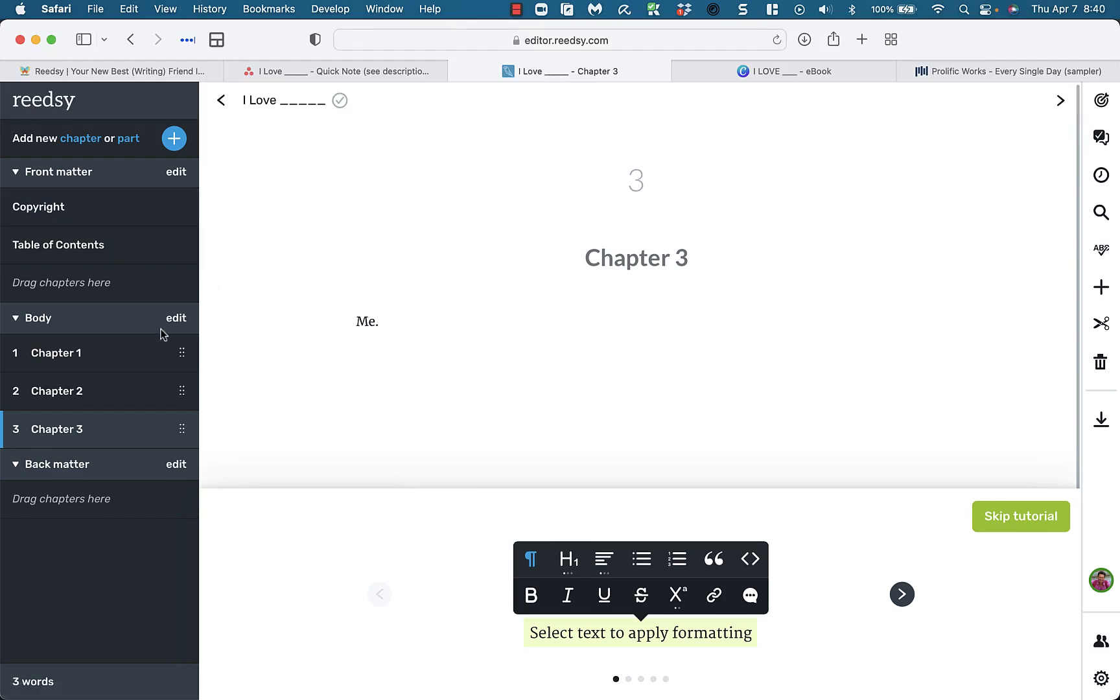
Enable the Dedication, Epigraph, Foreword, Preface and Acknowledgement pages in the book's front matter.
{"action": "left_click", "coordinate": [176, 172]}
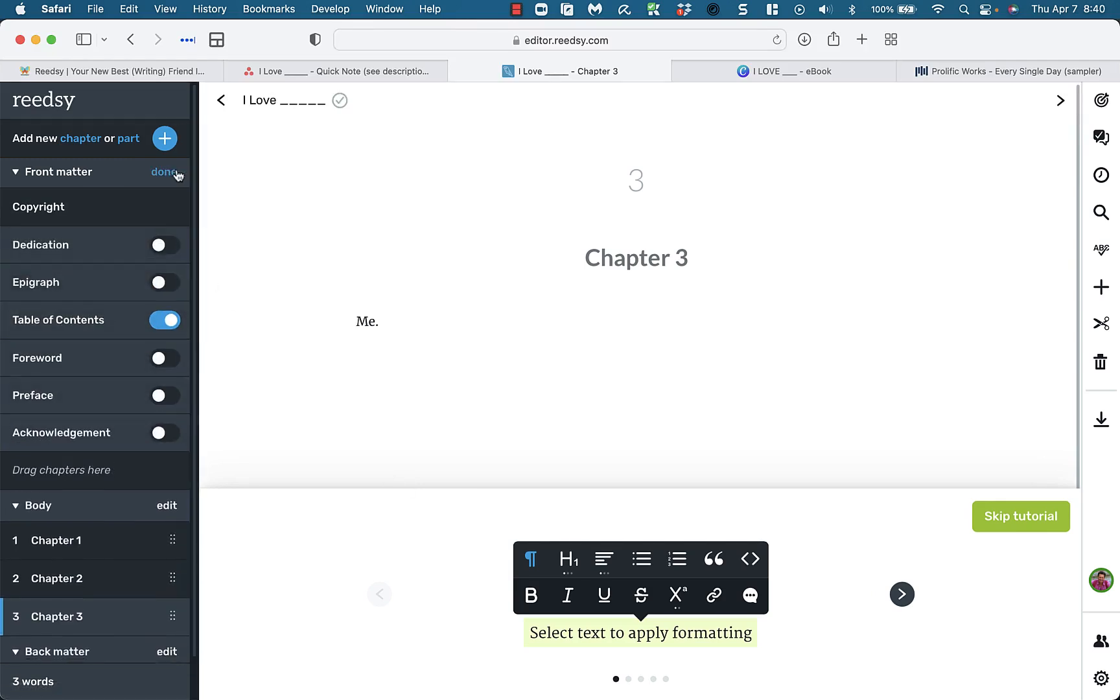
{"action": "left_click", "coordinate": [162, 247]}
{"action": "left_click", "coordinate": [158, 284]}
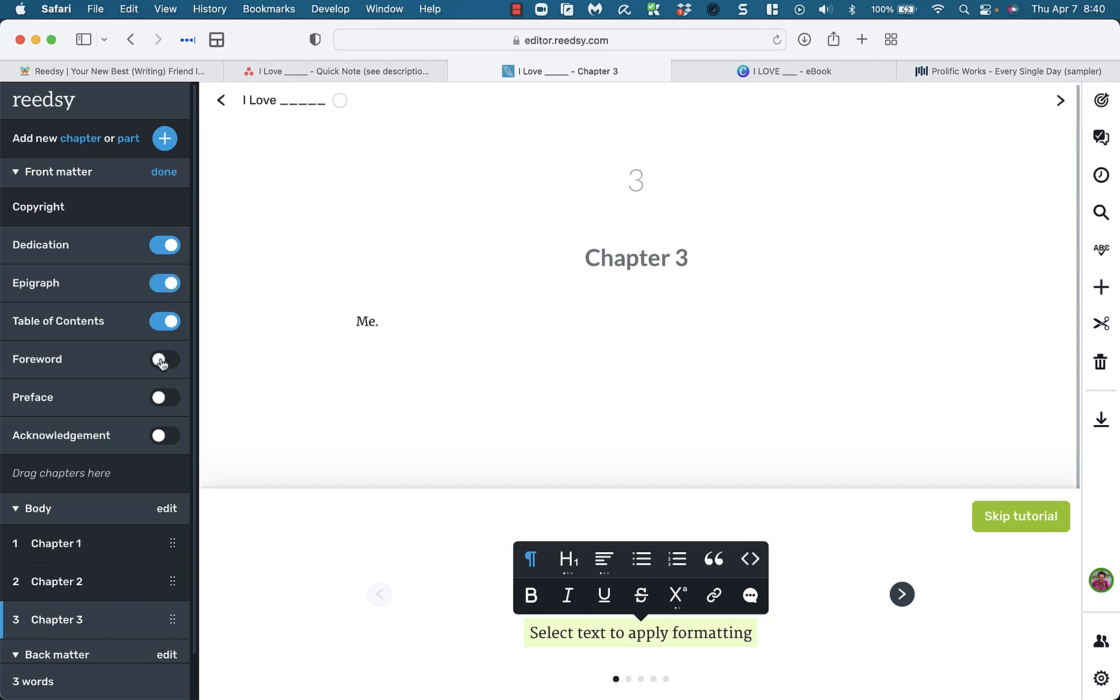
{"action": "left_click", "coordinate": [158, 359]}
{"action": "left_click", "coordinate": [158, 396]}
{"action": "left_click", "coordinate": [158, 435]}
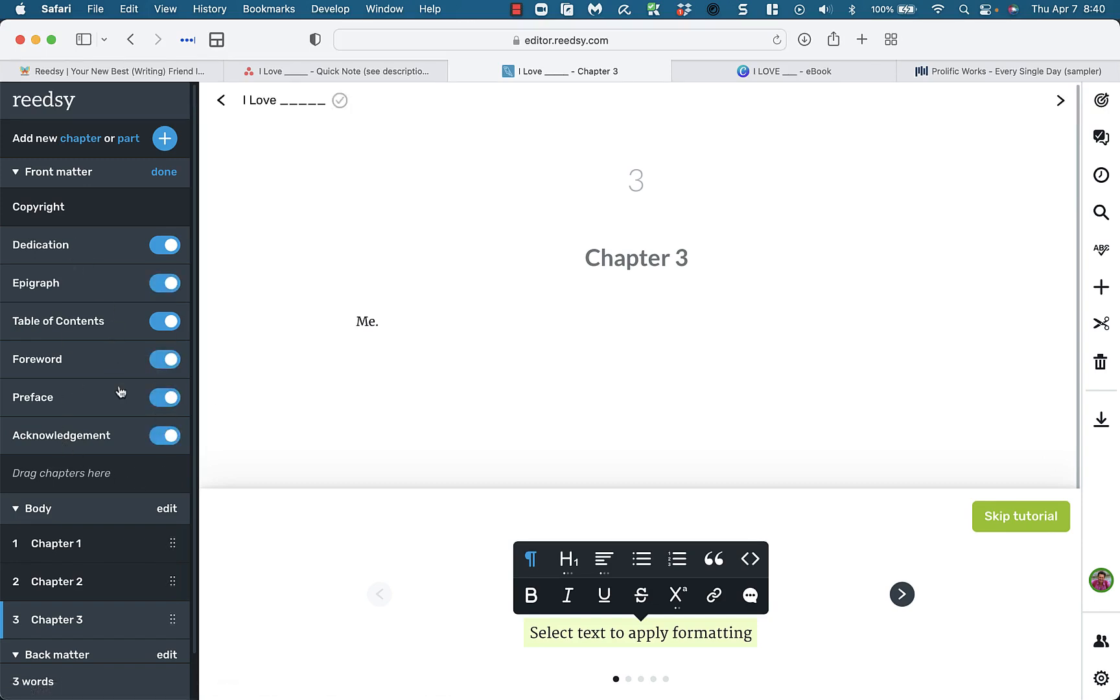
Enable the About the Author and "Also by" author pages in the back matter, and open Chapter 1.
{"action": "scroll", "coordinate": [100, 452], "scroll_direction": "down", "scroll_amount": 2}
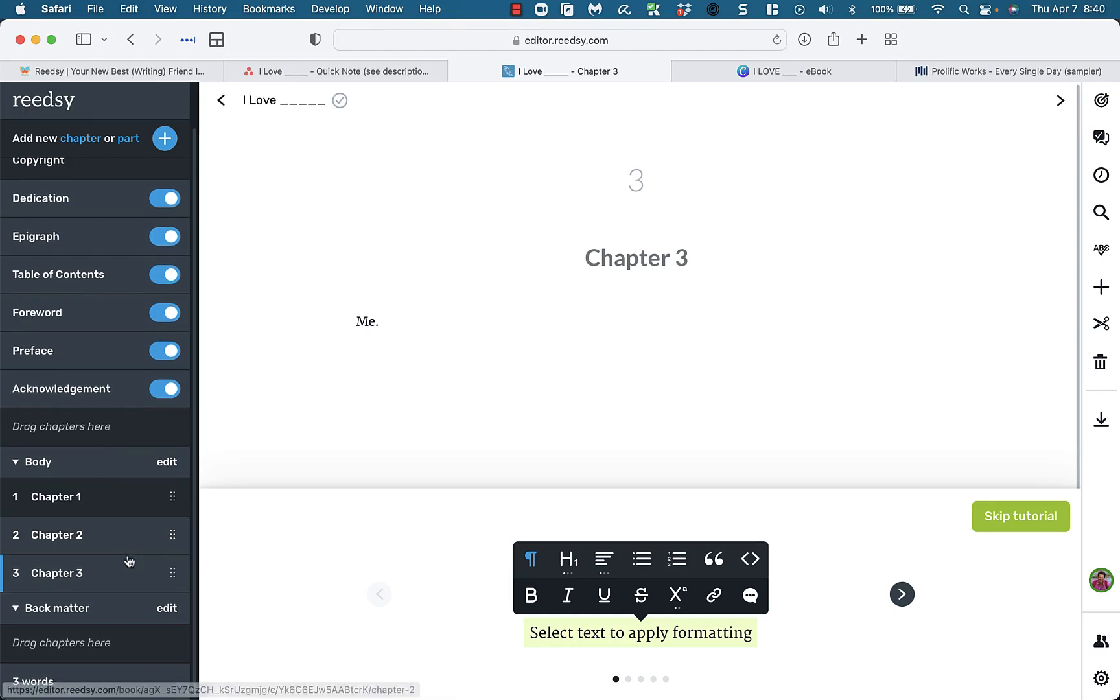
{"action": "left_click", "coordinate": [166, 607]}
{"action": "scroll", "coordinate": [155, 574], "scroll_direction": "down", "scroll_amount": 4}
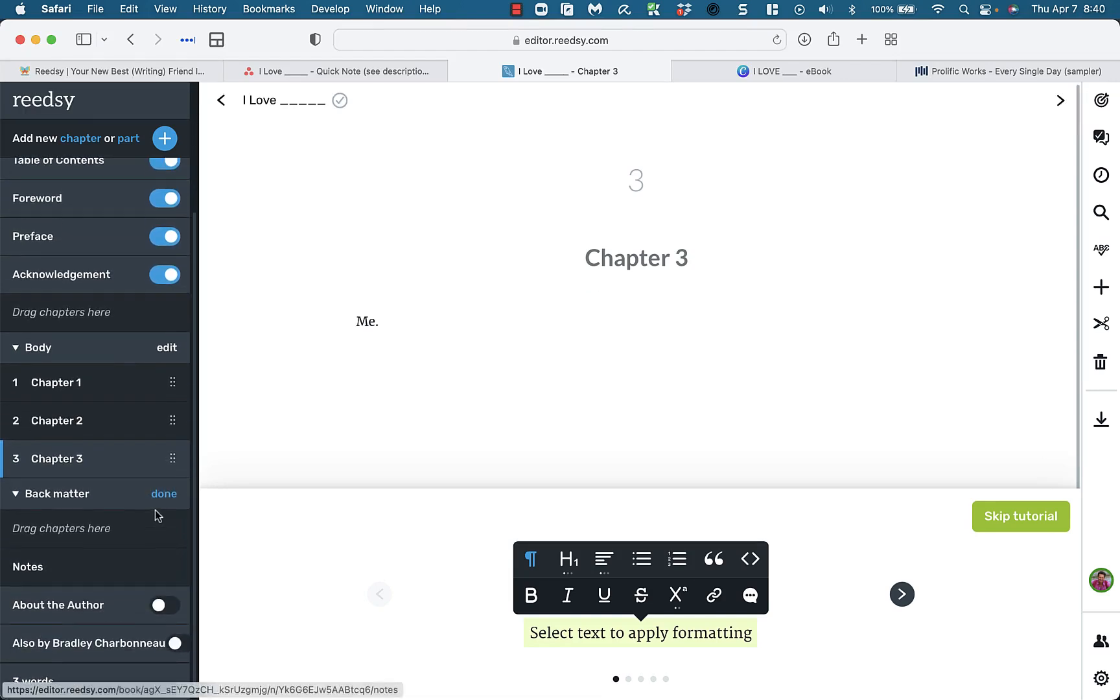
{"action": "left_click", "coordinate": [162, 495]}
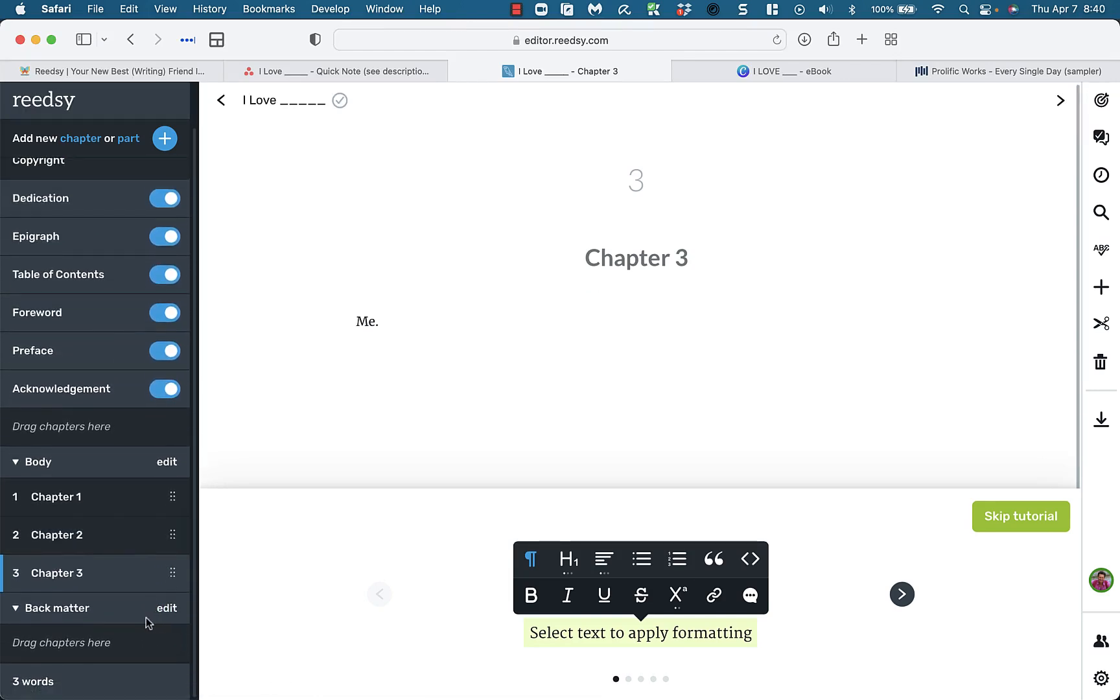
{"action": "left_click", "coordinate": [167, 612]}
{"action": "scroll", "coordinate": [133, 577], "scroll_direction": "down", "scroll_amount": 4}
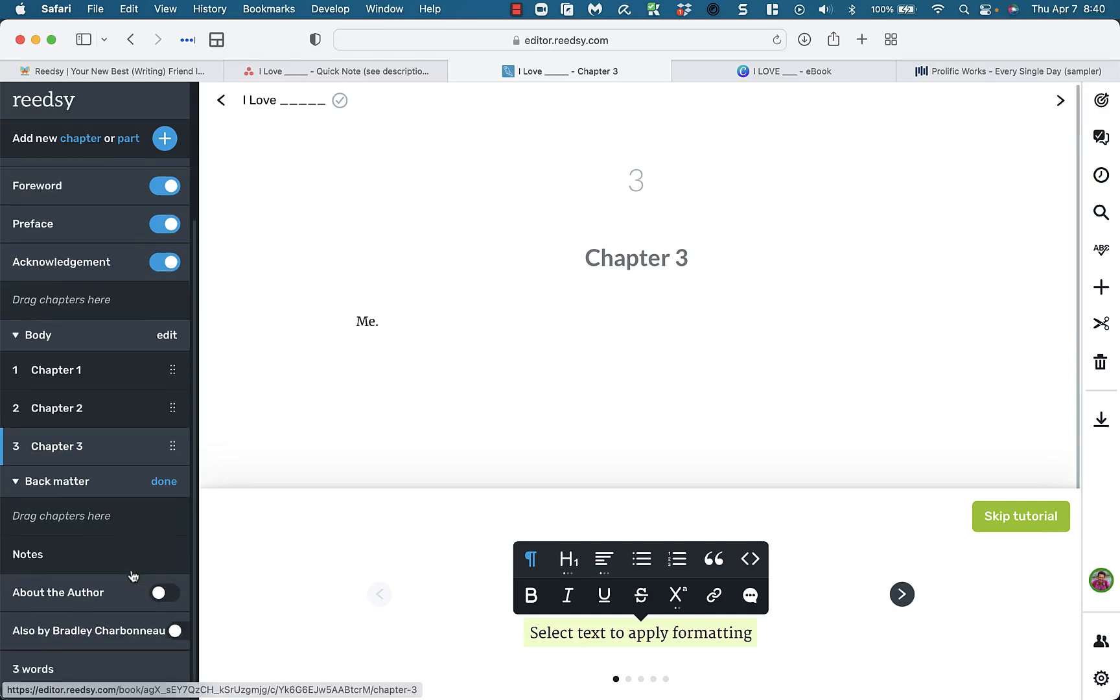
{"action": "left_click", "coordinate": [162, 606]}
{"action": "left_click", "coordinate": [175, 644]}
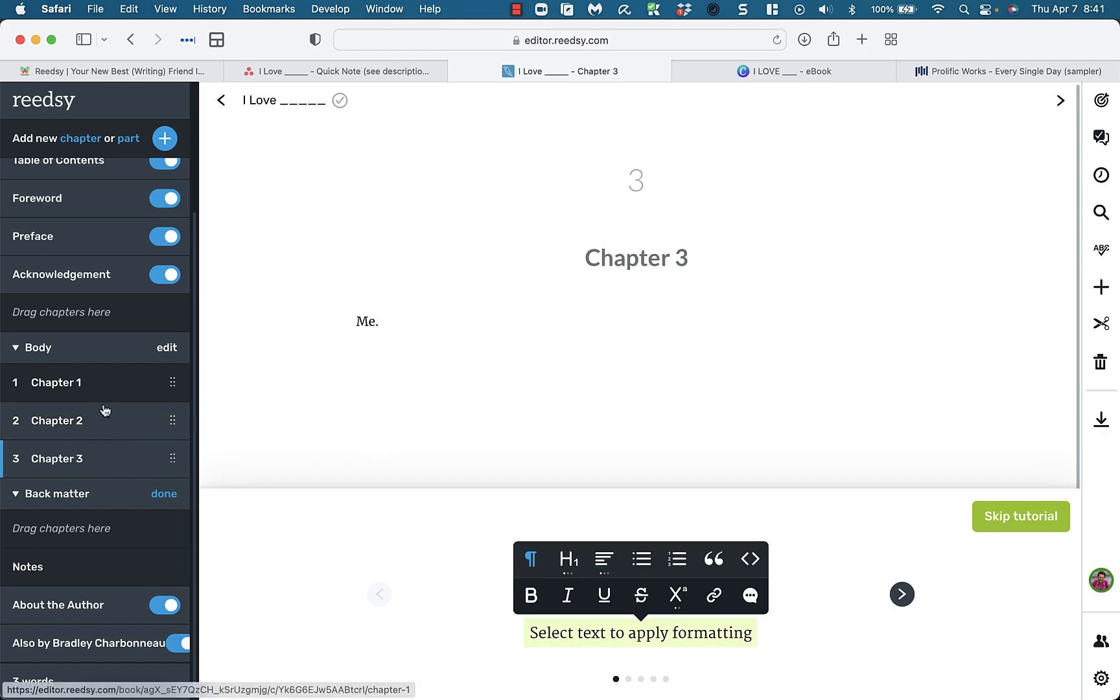
{"action": "left_click", "coordinate": [101, 382]}
{"action": "scroll", "coordinate": [107, 193], "scroll_direction": "up", "scroll_amount": 1}
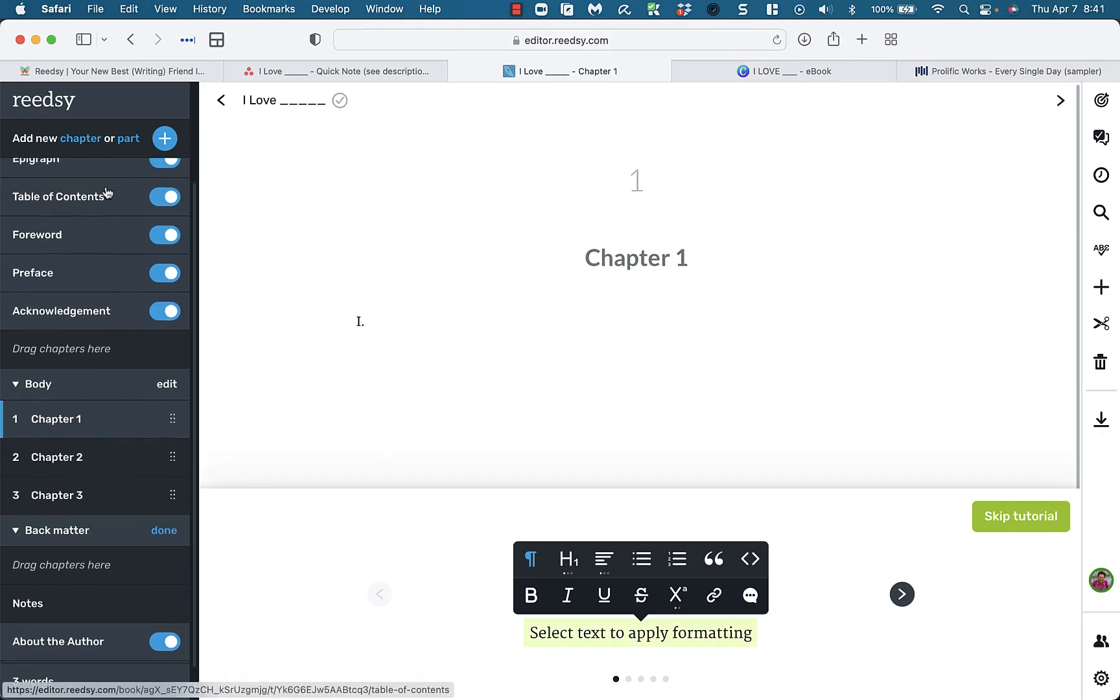
Switch to Asana and complete the Upload Reedsy "book" file, Chapter 1, Grab a cup of something yummy to drink, Chapter 2 and Chapter 3 tasks.
{"action": "left_click", "coordinate": [333, 72]}
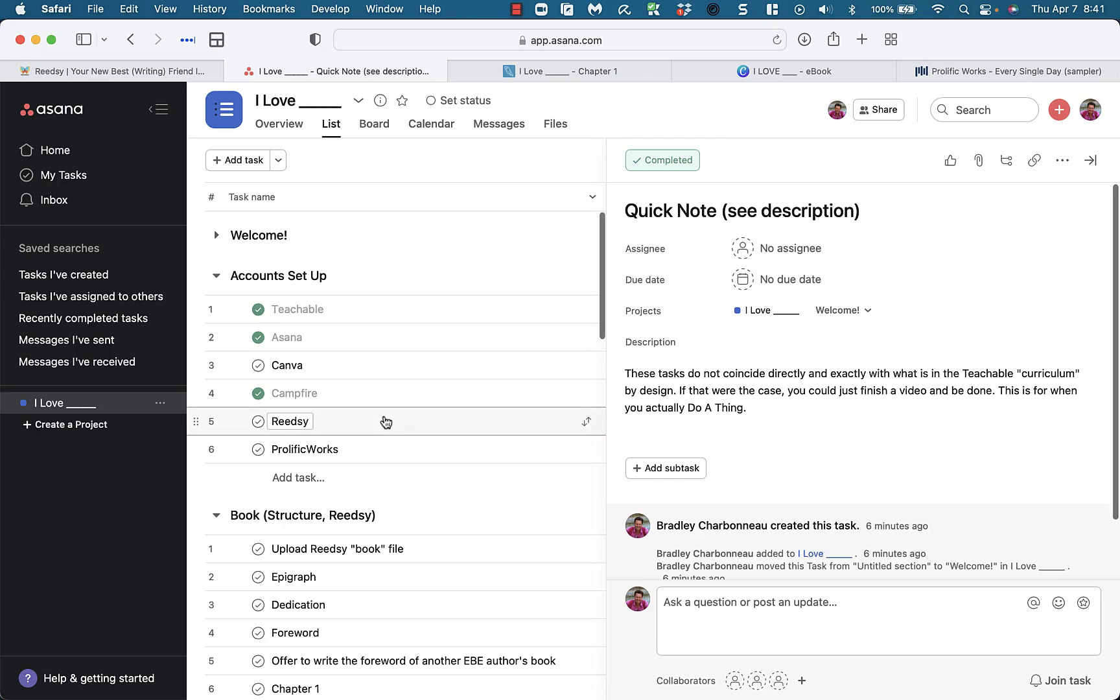
{"action": "scroll", "coordinate": [384, 416], "scroll_direction": "down", "scroll_amount": 5}
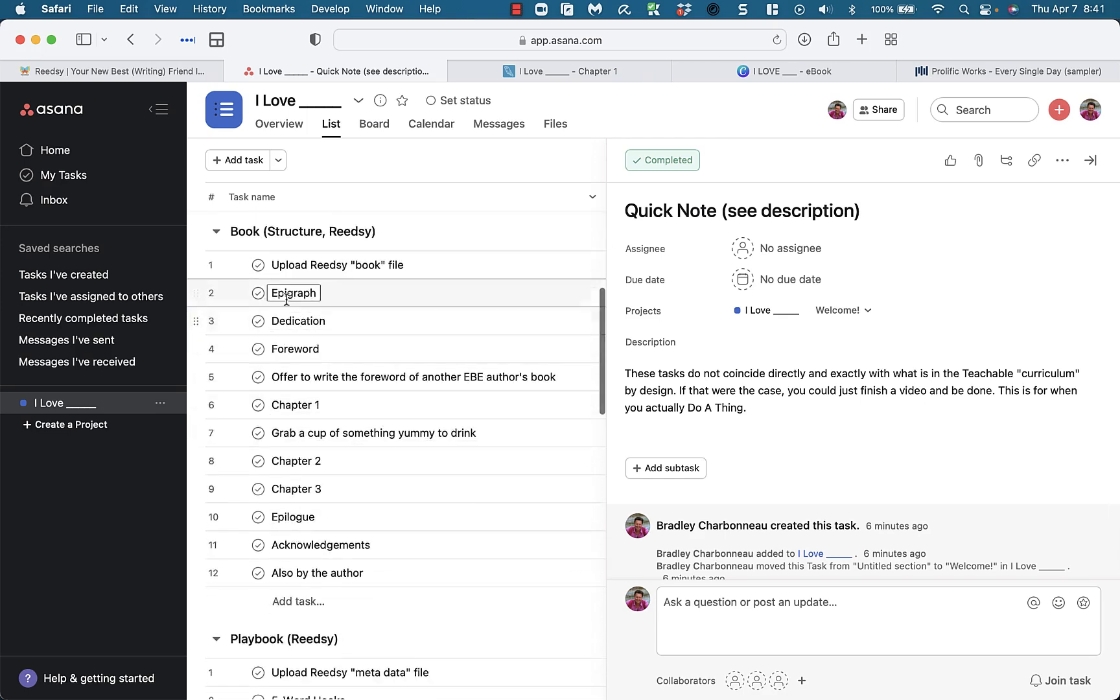
{"action": "left_click", "coordinate": [258, 266]}
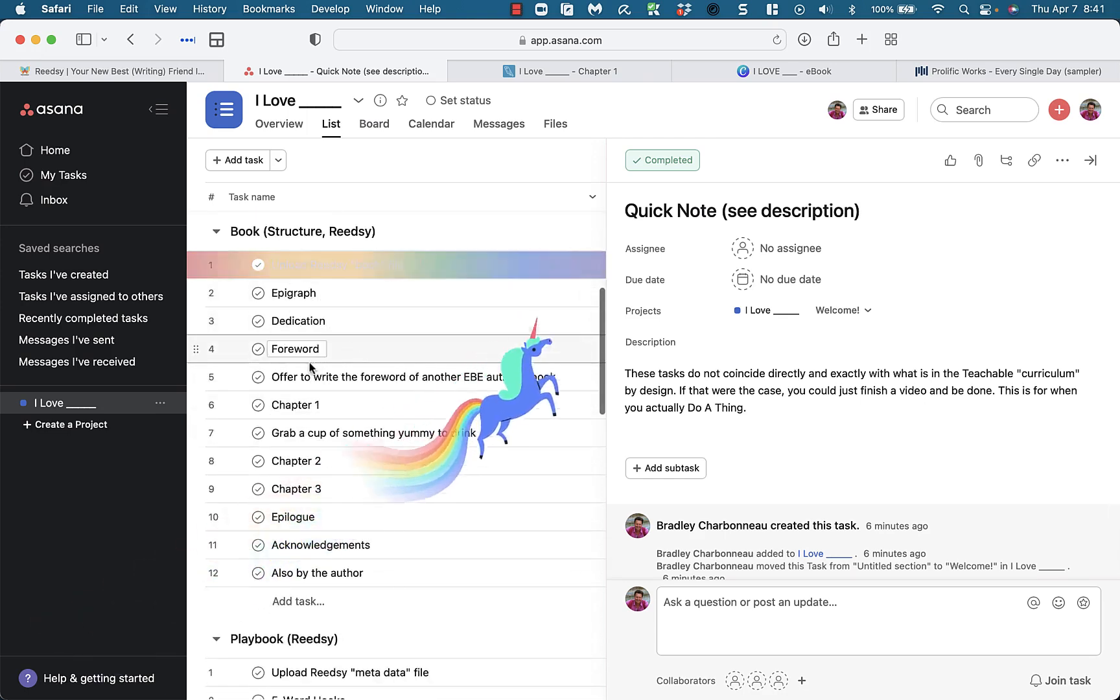
{"action": "left_click", "coordinate": [258, 402]}
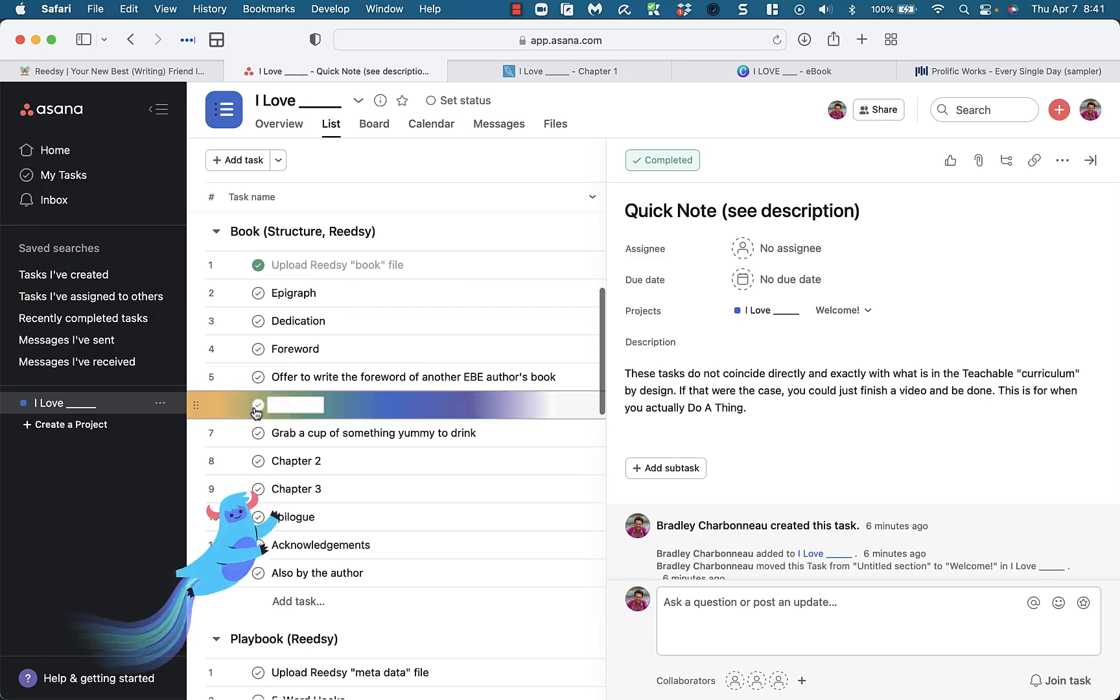
{"action": "left_click", "coordinate": [258, 433]}
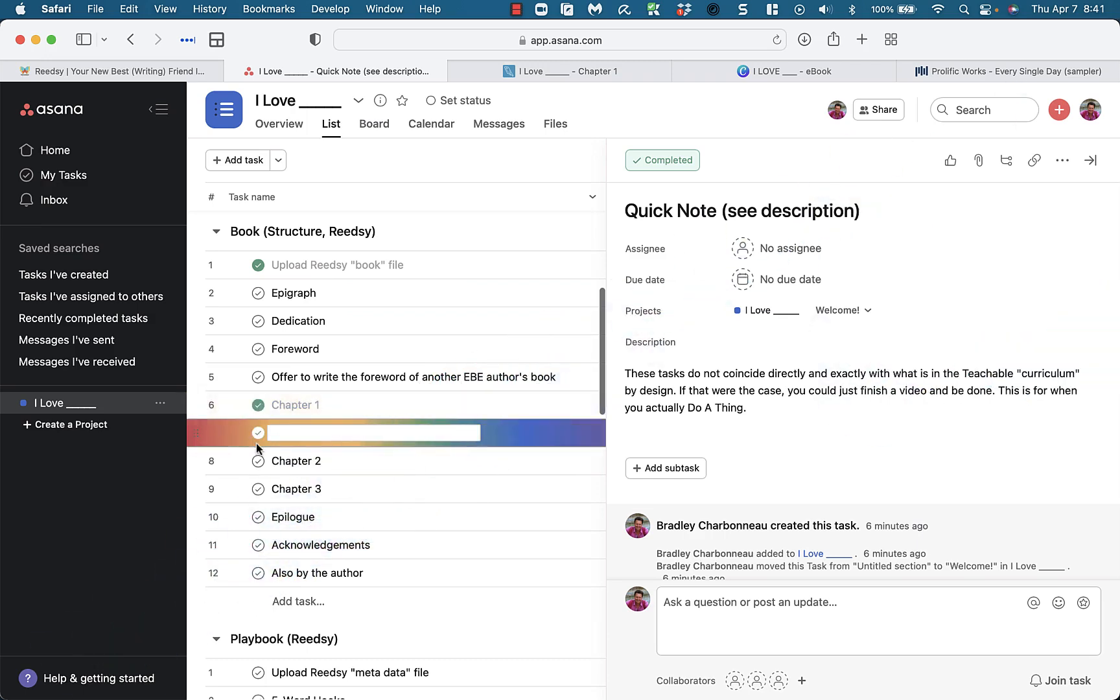
{"action": "left_click", "coordinate": [258, 461]}
{"action": "left_click", "coordinate": [258, 486]}
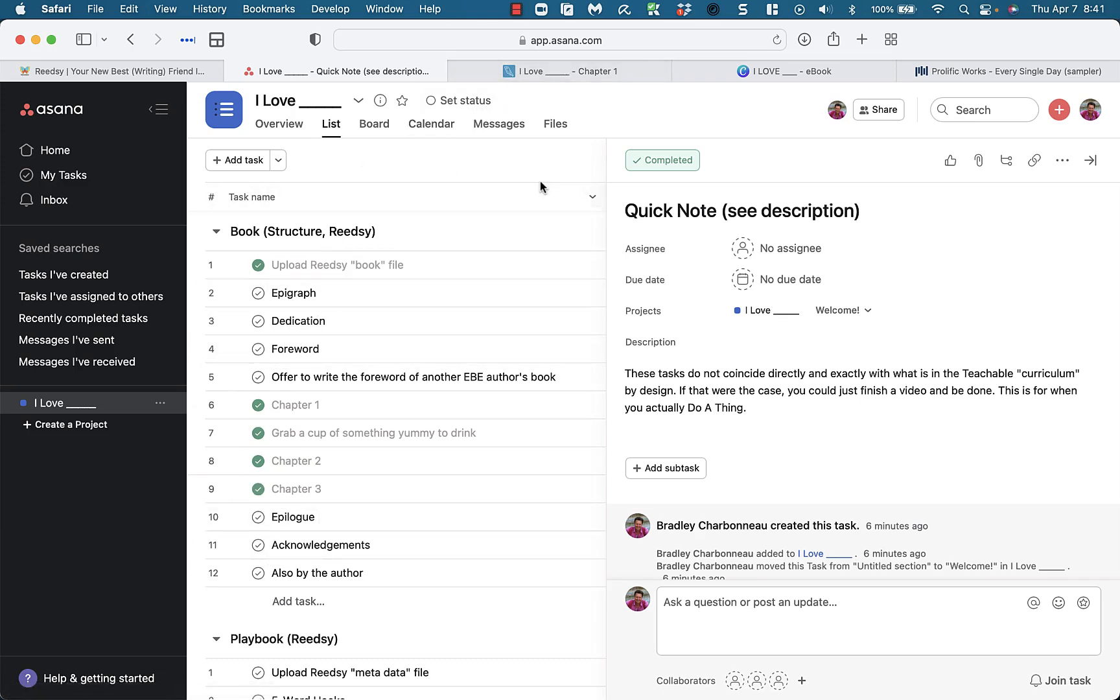
Switch back to the Reedsy book and skip the text formatting tutorial.
{"action": "left_click", "coordinate": [543, 73]}
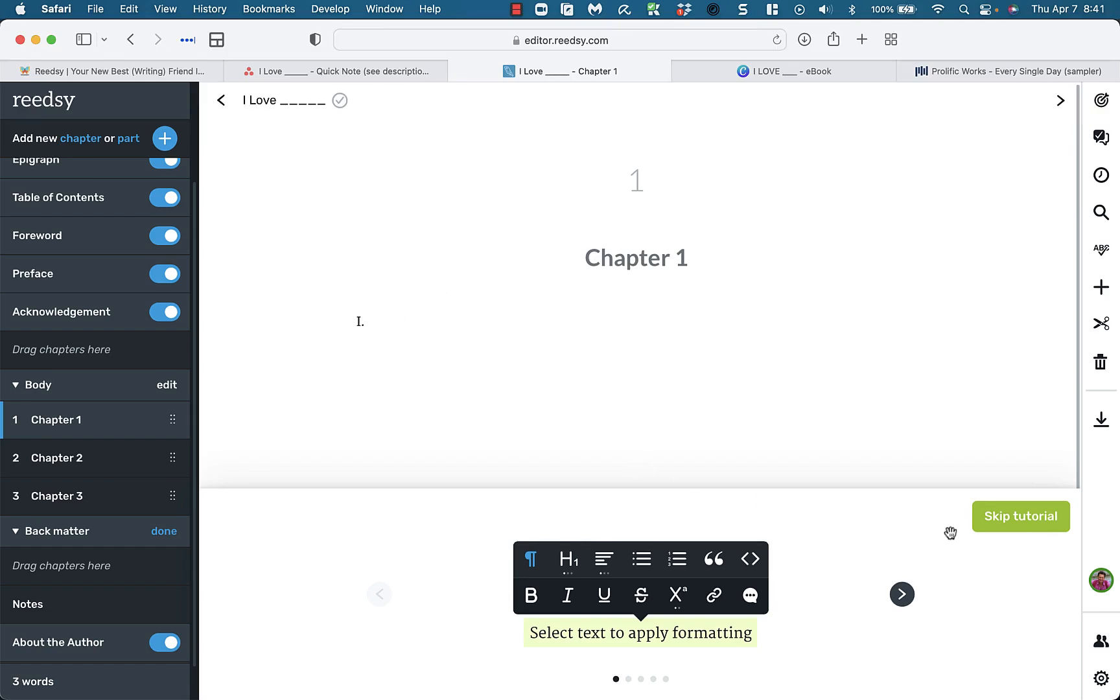
{"action": "left_click", "coordinate": [1018, 525]}
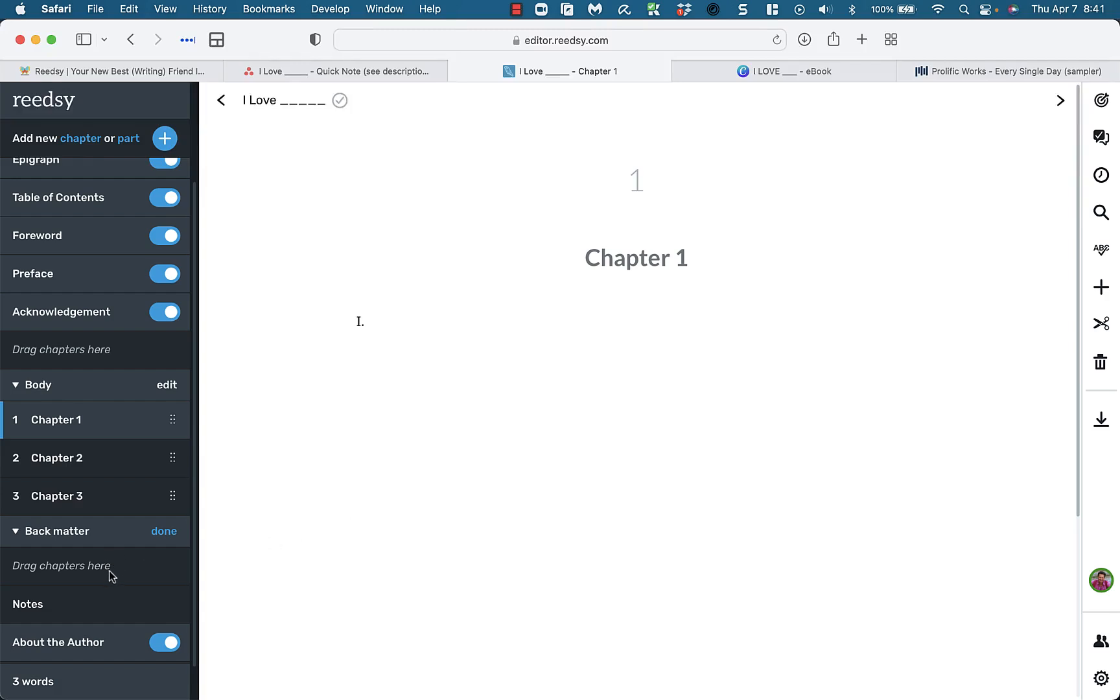
Open the Preface page in the front matter and write "Why I wrote this book." as its body text.
{"action": "scroll", "coordinate": [121, 570], "scroll_direction": "down", "scroll_amount": 1}
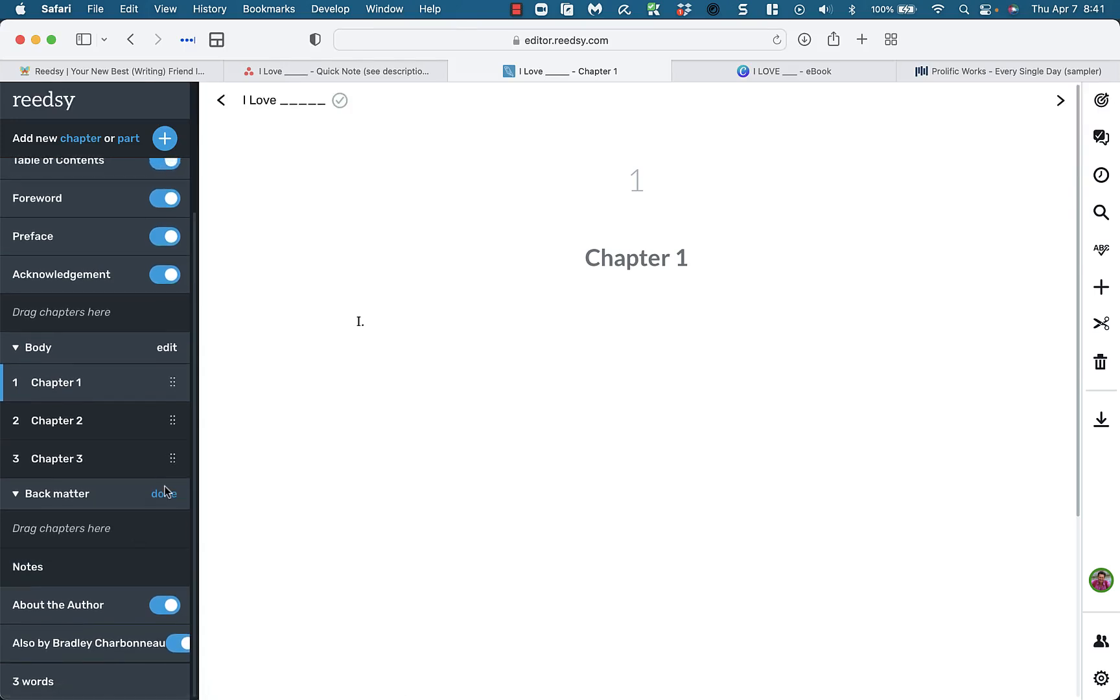
{"action": "scroll", "coordinate": [131, 426], "scroll_direction": "up", "scroll_amount": 3}
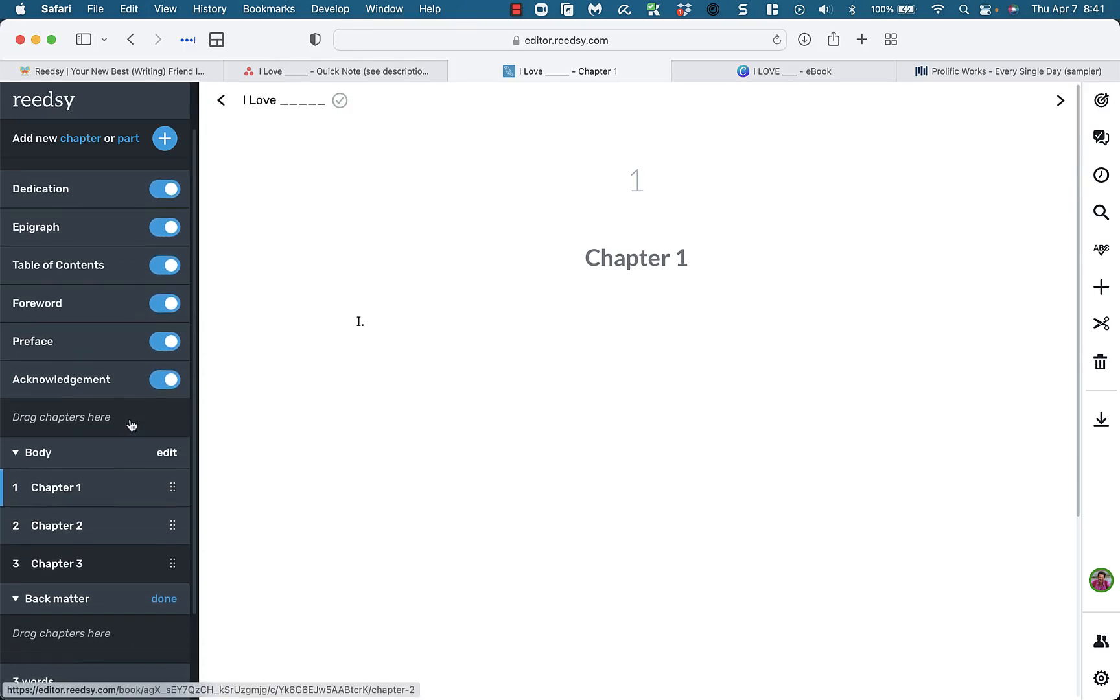
{"action": "left_click", "coordinate": [96, 343]}
{"action": "left_click", "coordinate": [471, 317]}
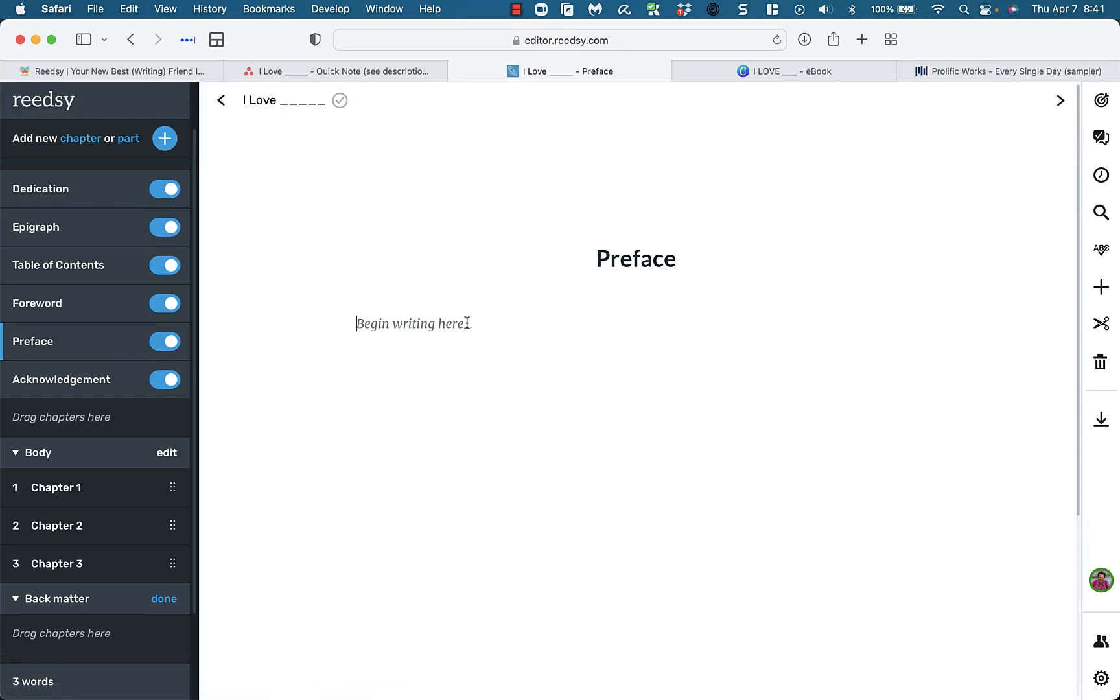
{"action": "type", "text": "Why I wrote "}
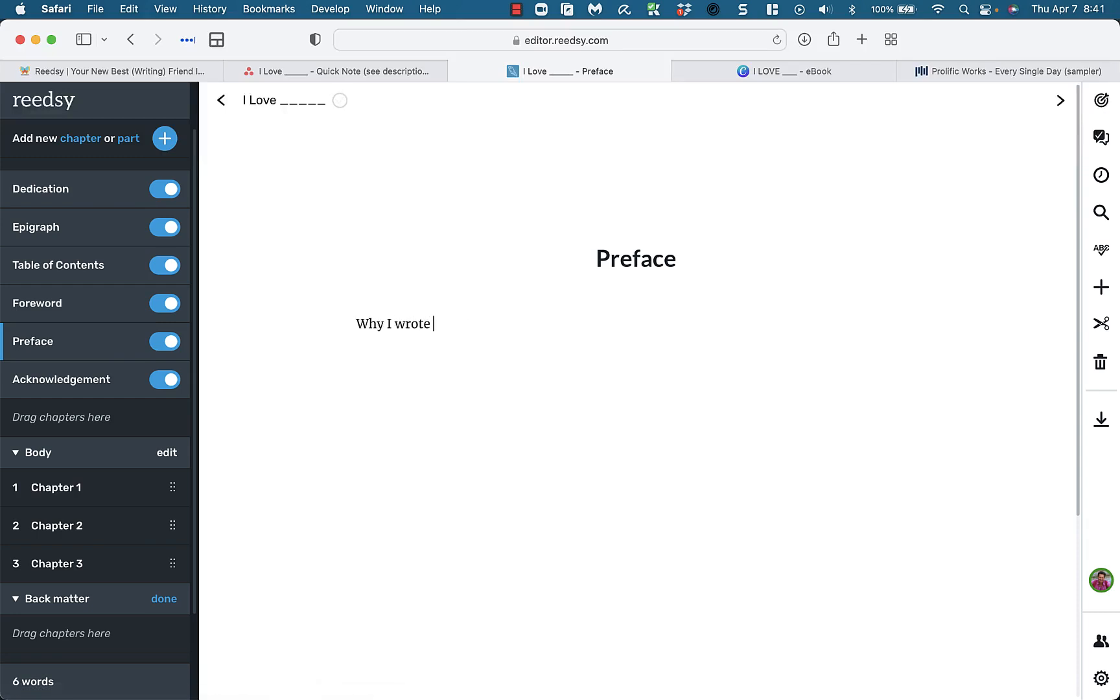
{"action": "type", "text": "this book."}
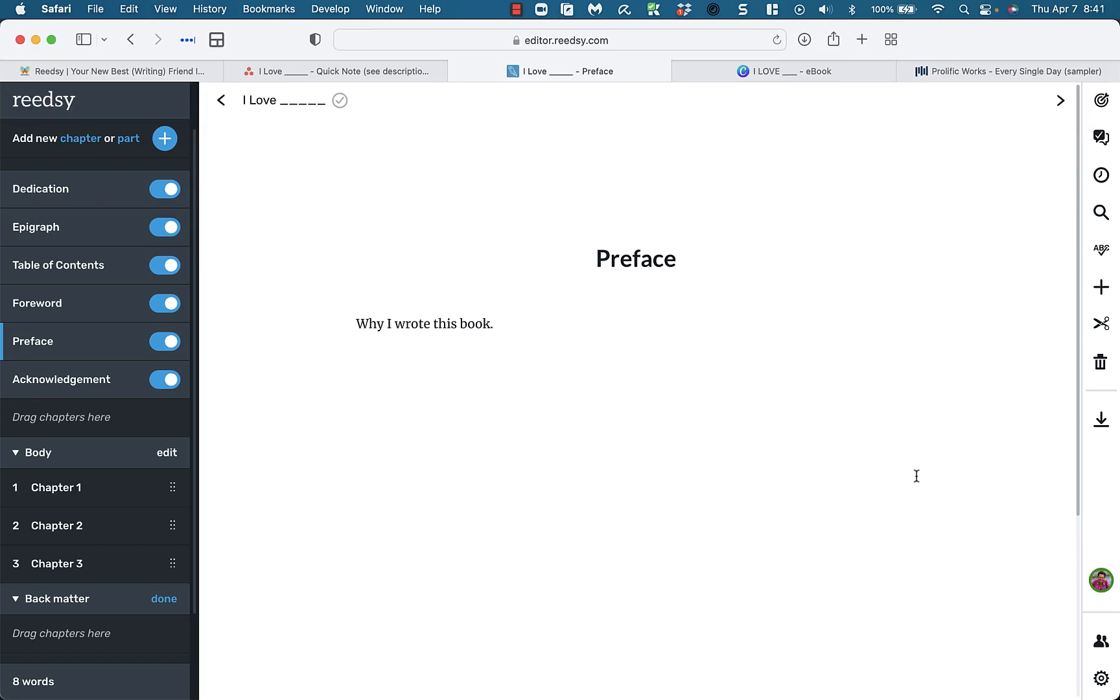
Open the book's export page and review the formatting and file conversion options.
{"action": "left_click", "coordinate": [1099, 421]}
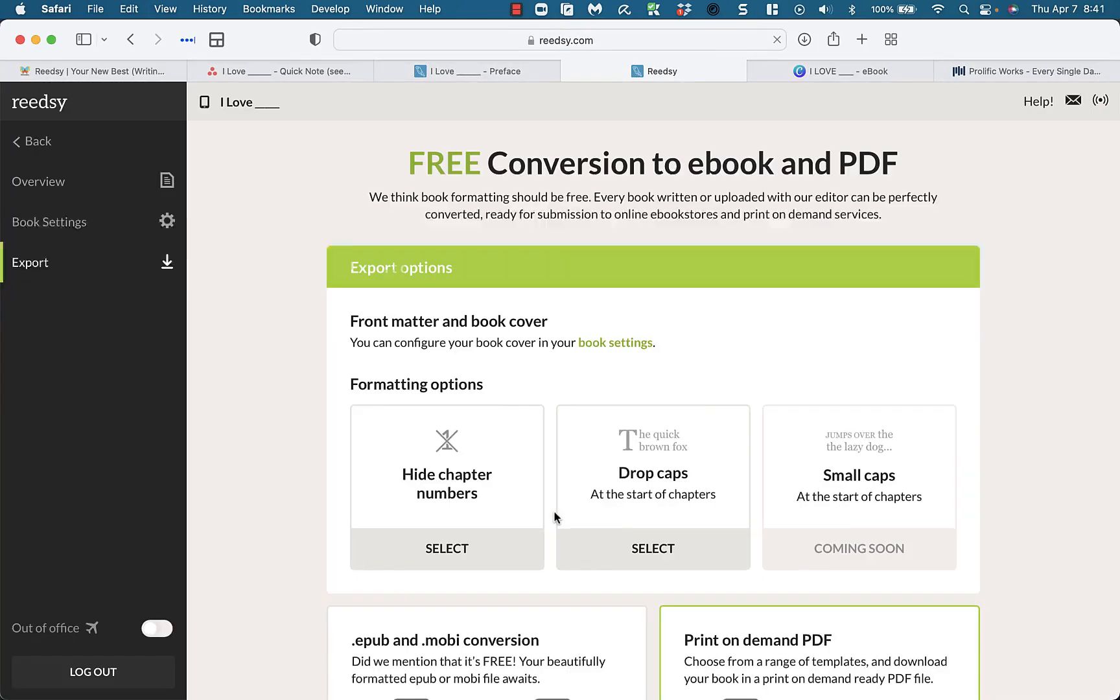
{"action": "scroll", "coordinate": [554, 517], "scroll_direction": "down", "scroll_amount": 5}
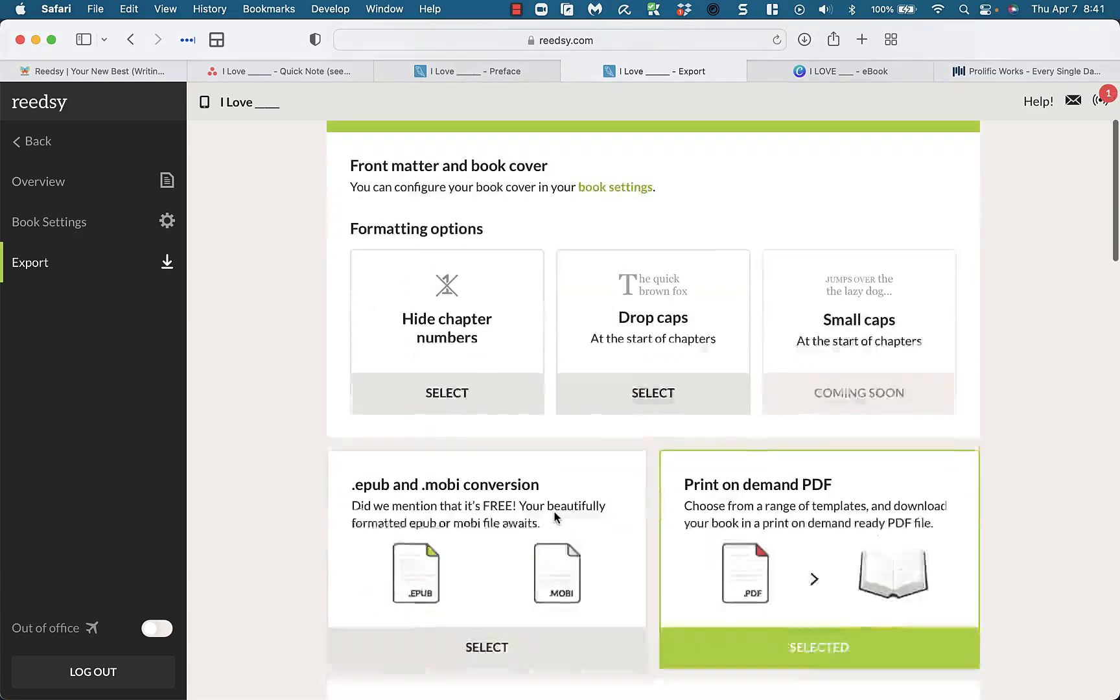
{"action": "scroll", "coordinate": [554, 517], "scroll_direction": "up", "scroll_amount": 5}
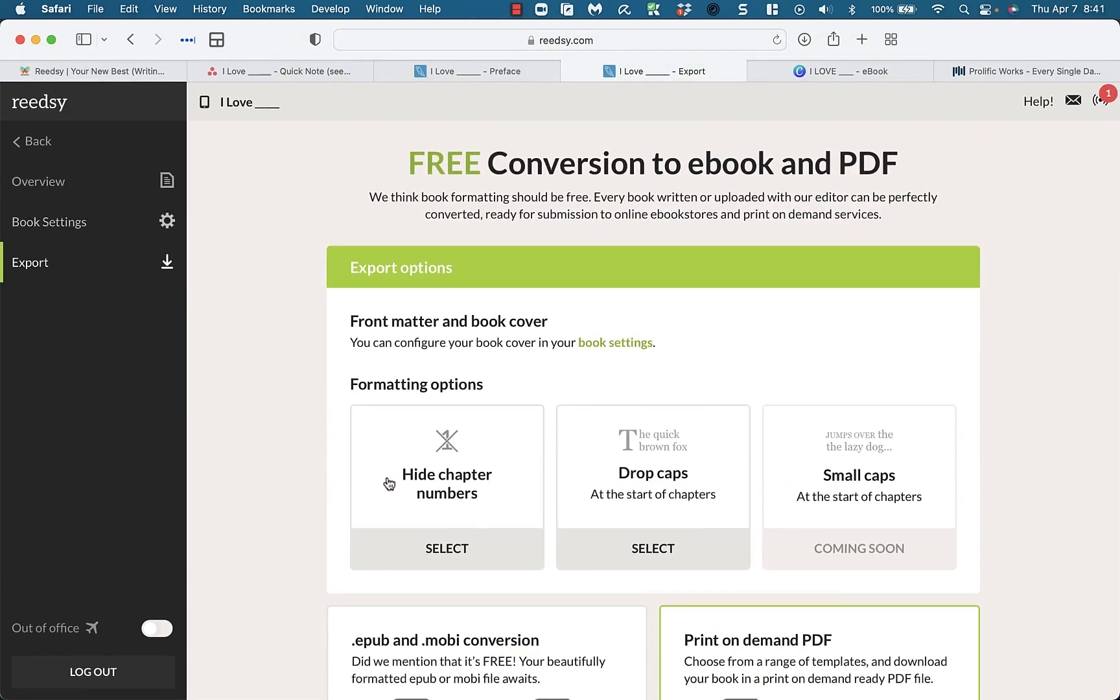
{"action": "scroll", "coordinate": [388, 483], "scroll_direction": "down", "scroll_amount": 6}
{"action": "scroll", "coordinate": [389, 483], "scroll_direction": "up", "scroll_amount": 5}
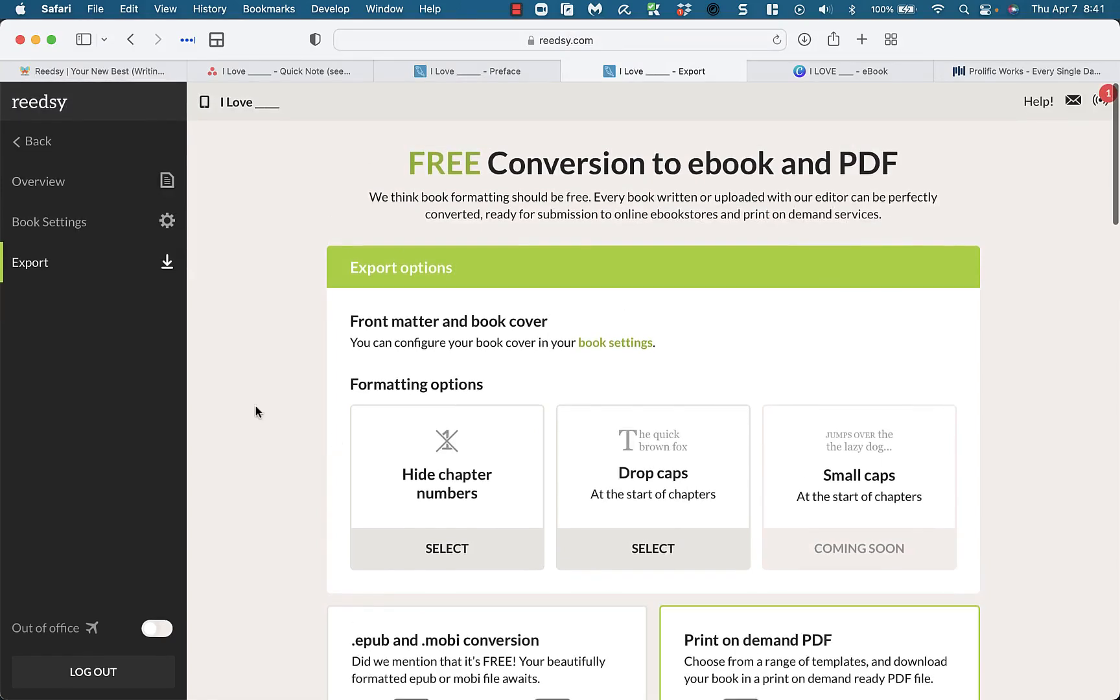
In the book settings, enter the subtitle "(fill in the blank)" and the description "(later)", and save the changes.
{"action": "left_click", "coordinate": [62, 227]}
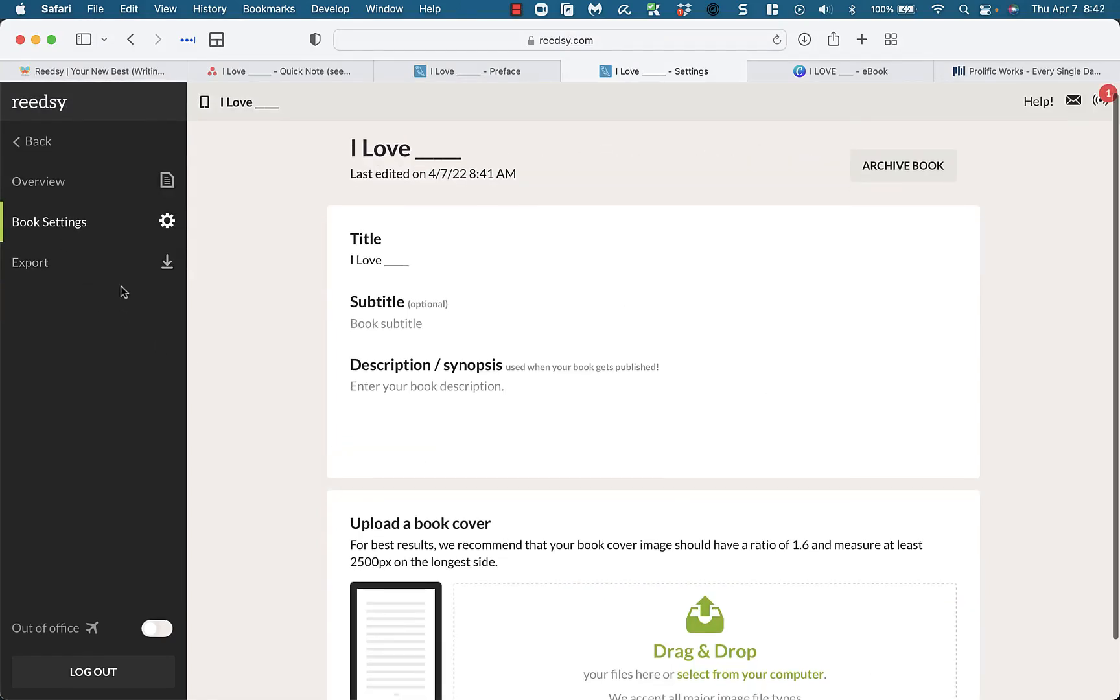
{"action": "left_click", "coordinate": [375, 321]}
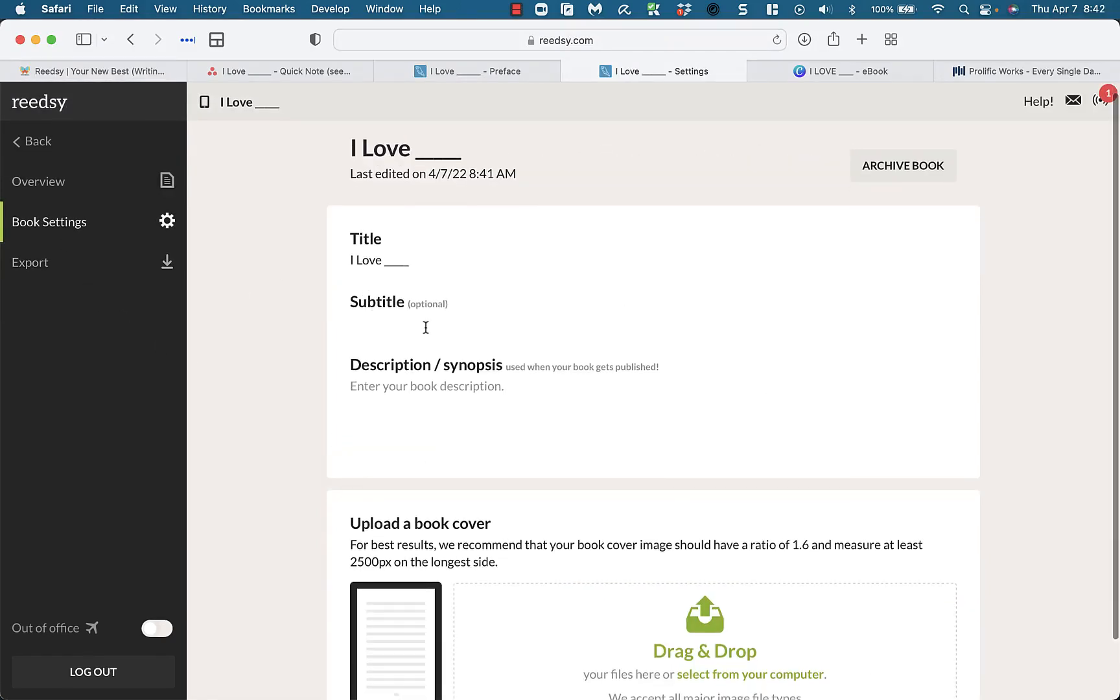
{"action": "type", "text": "(fill in the blank"}
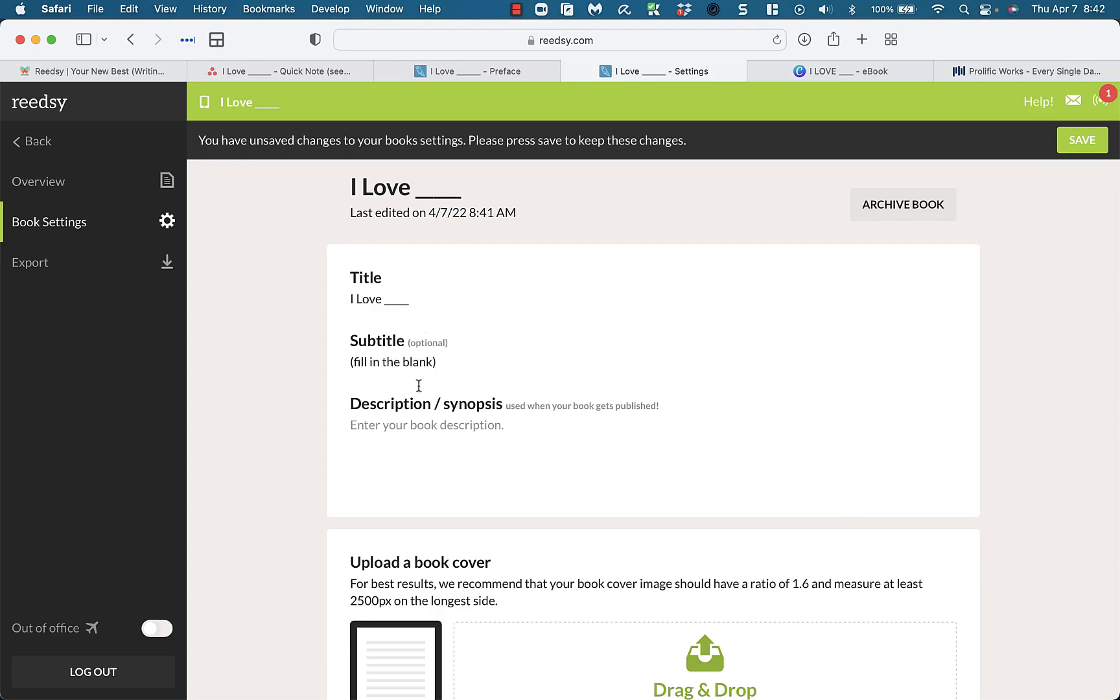
{"action": "left_click", "coordinate": [417, 425]}
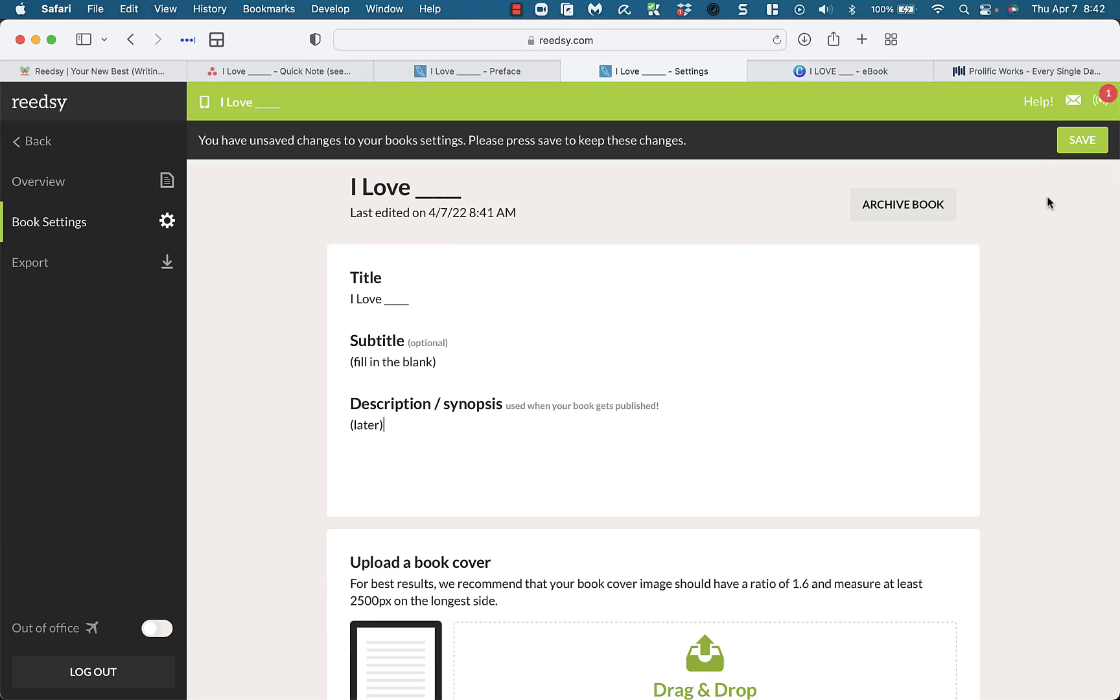
{"action": "left_click", "coordinate": [1082, 140]}
{"action": "scroll", "coordinate": [599, 410], "scroll_direction": "down", "scroll_amount": 3}
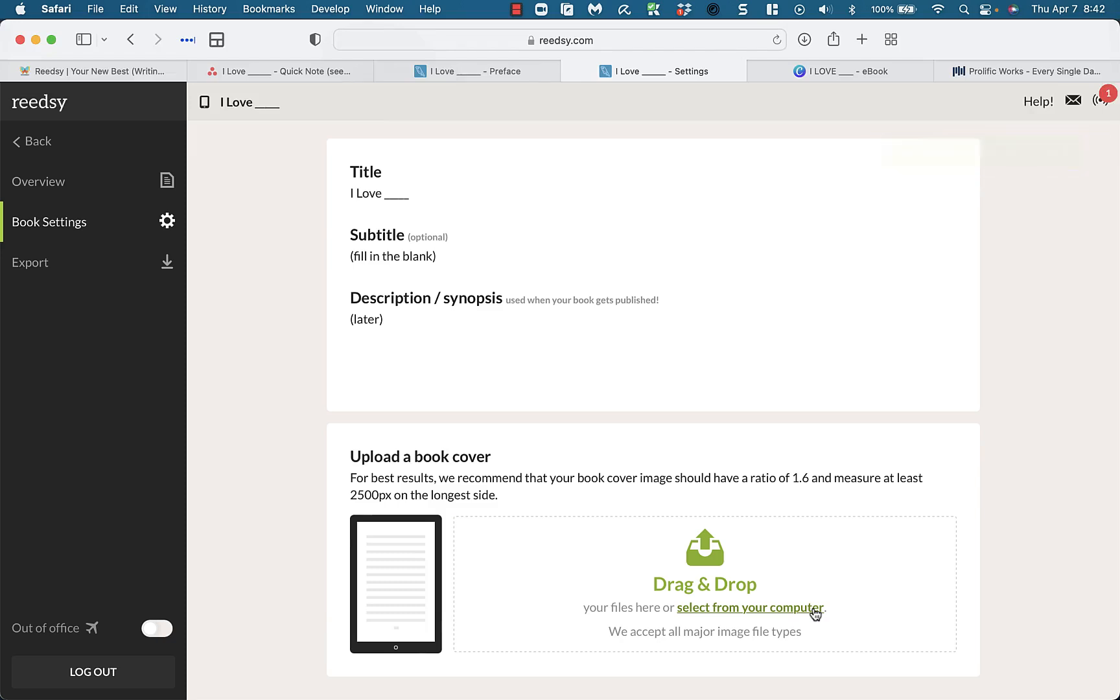
Switch to Canva and start a new Book Cover design from the recently used "WE'RE ALL LOST" template.
{"action": "left_click", "coordinate": [799, 77]}
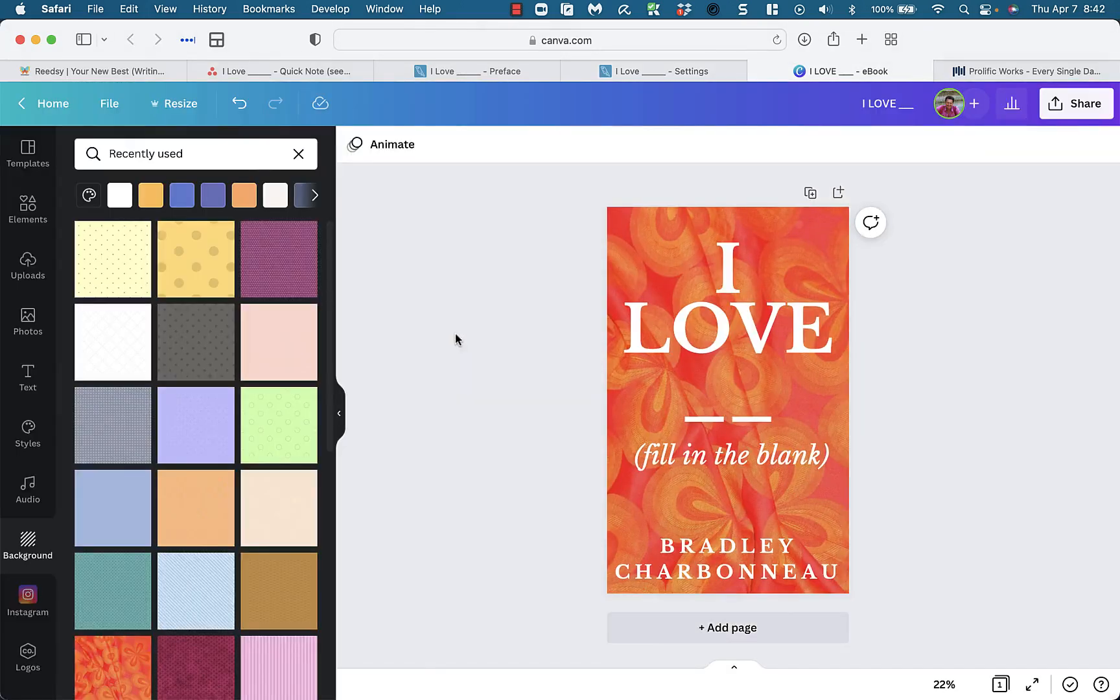
{"action": "left_click", "coordinate": [47, 103]}
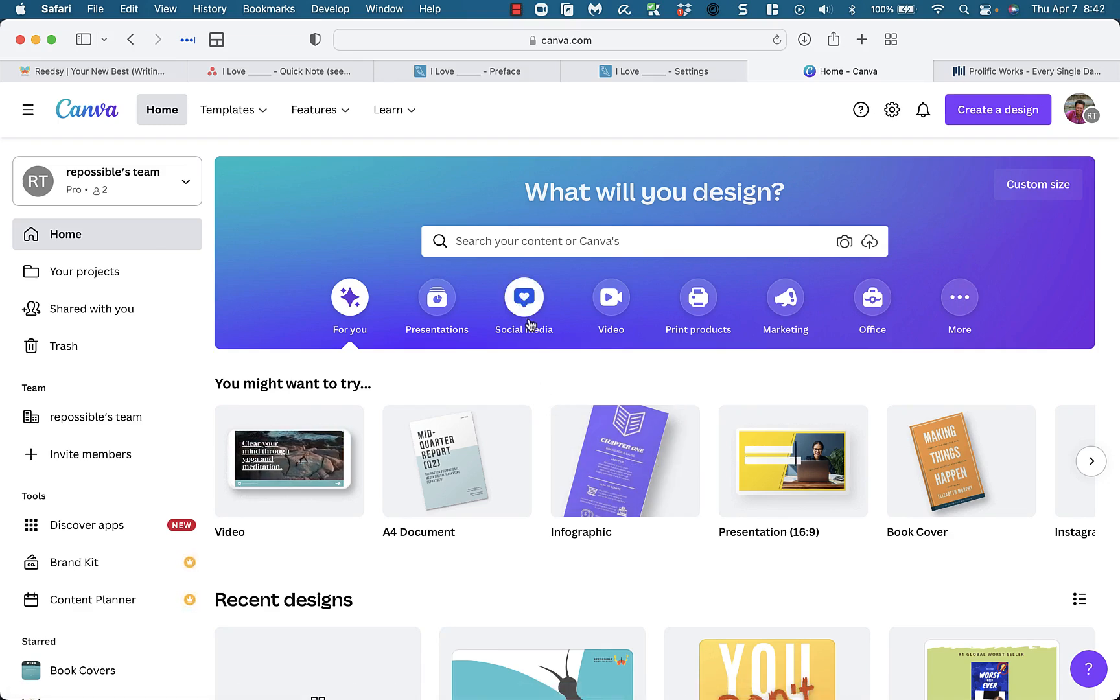
{"action": "left_click", "coordinate": [998, 112]}
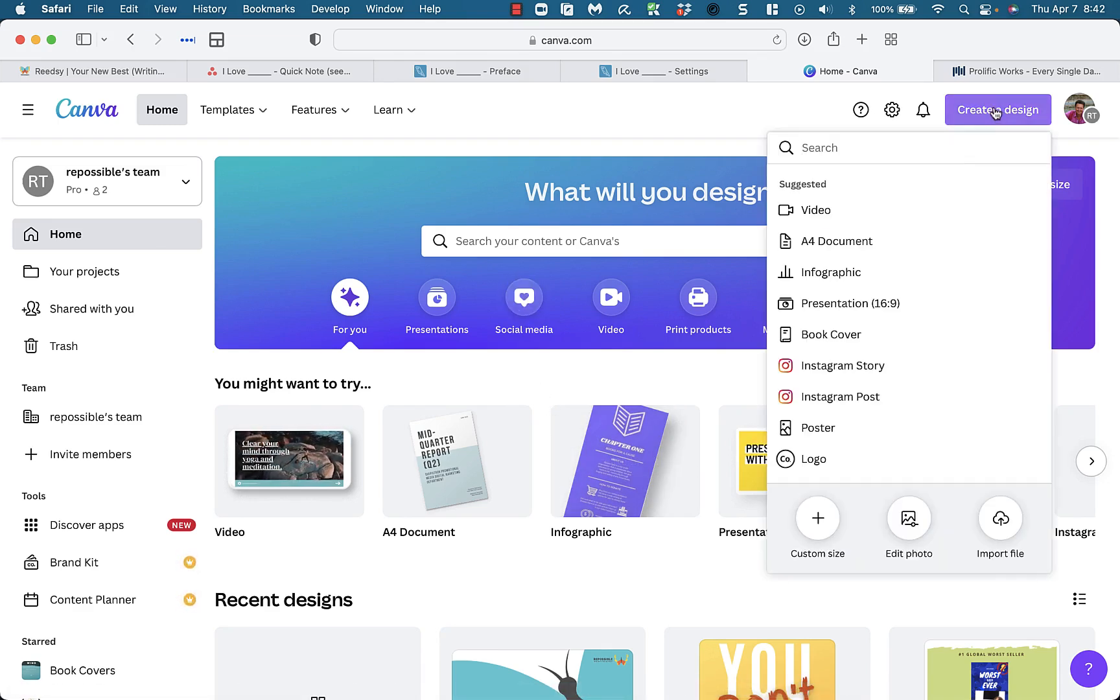
{"action": "left_click", "coordinate": [835, 333]}
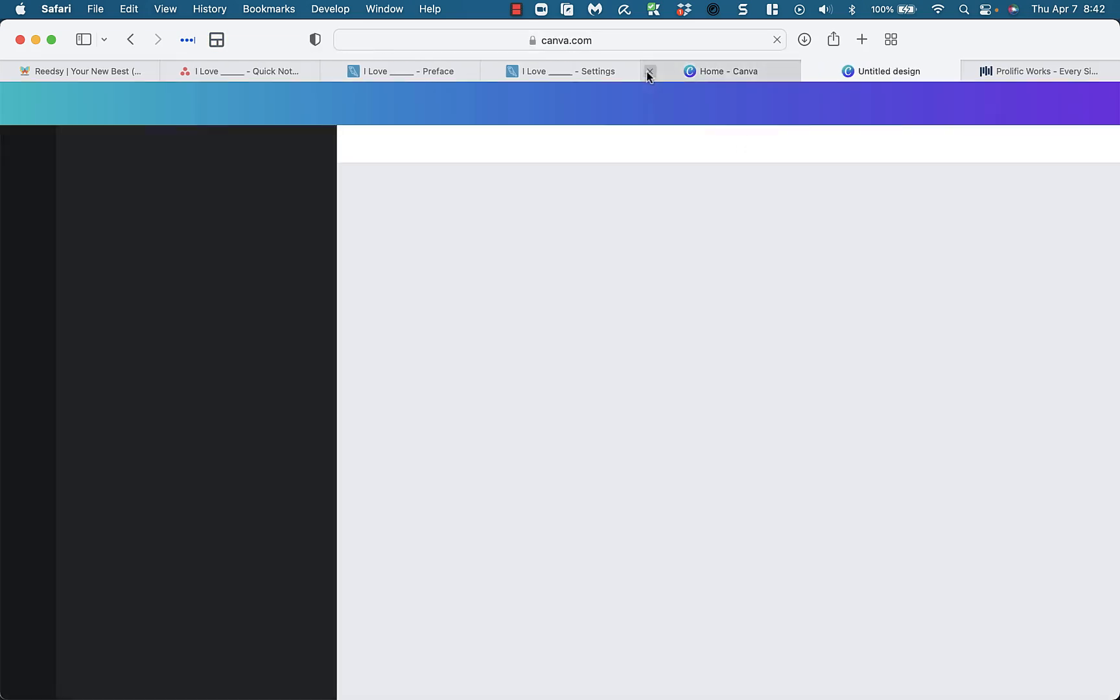
{"action": "left_click", "coordinate": [649, 72]}
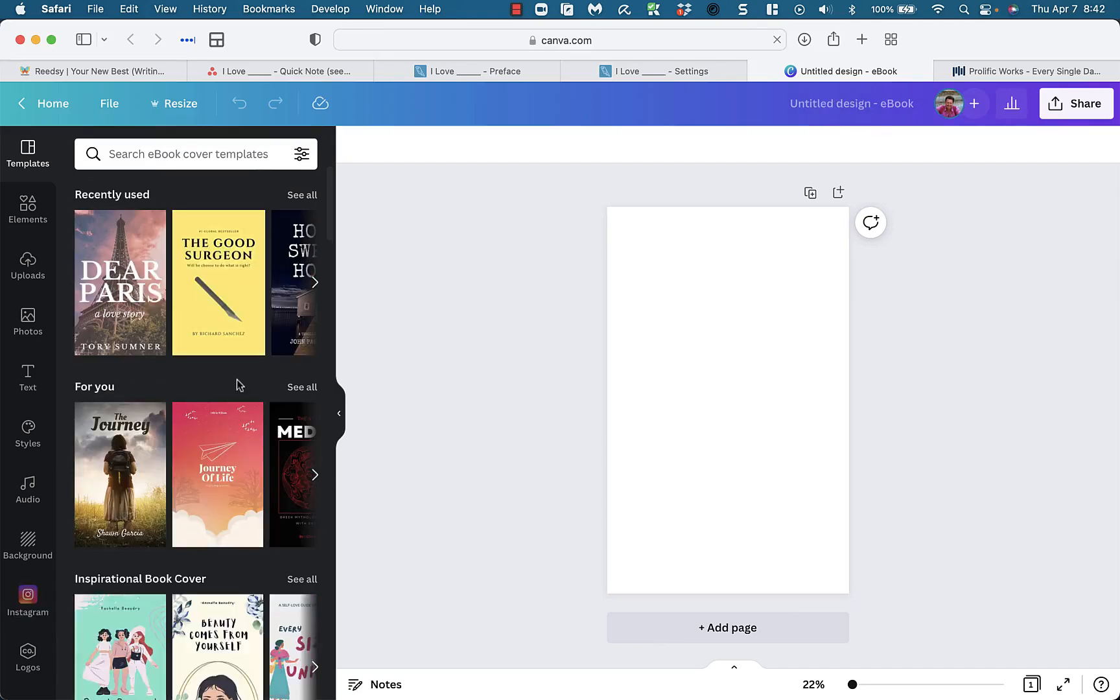
{"action": "left_click", "coordinate": [300, 195]}
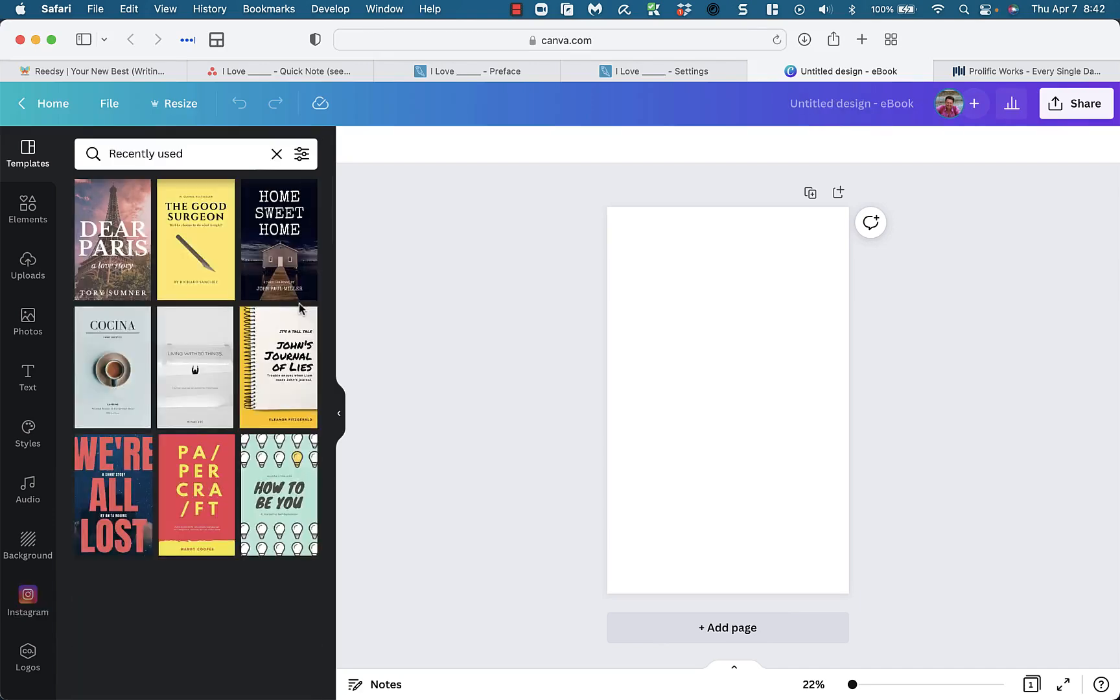
{"action": "left_click", "coordinate": [113, 502]}
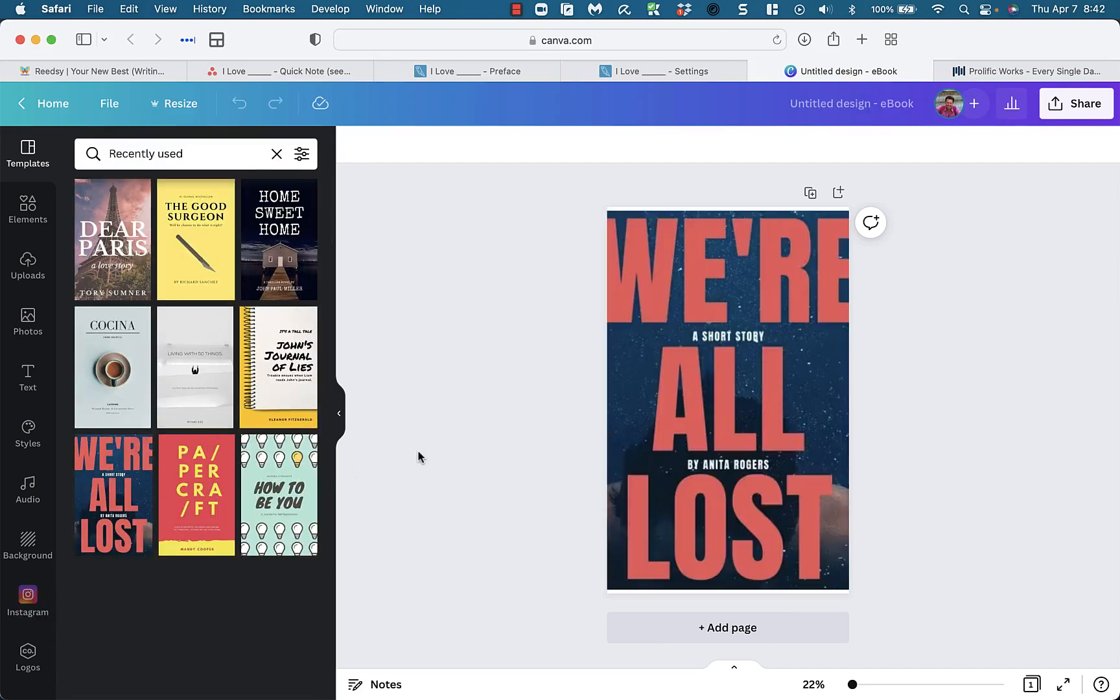
Replace the template's large title text with "I LOVE __", with "I" on its own line.
{"action": "left_click", "coordinate": [692, 413]}
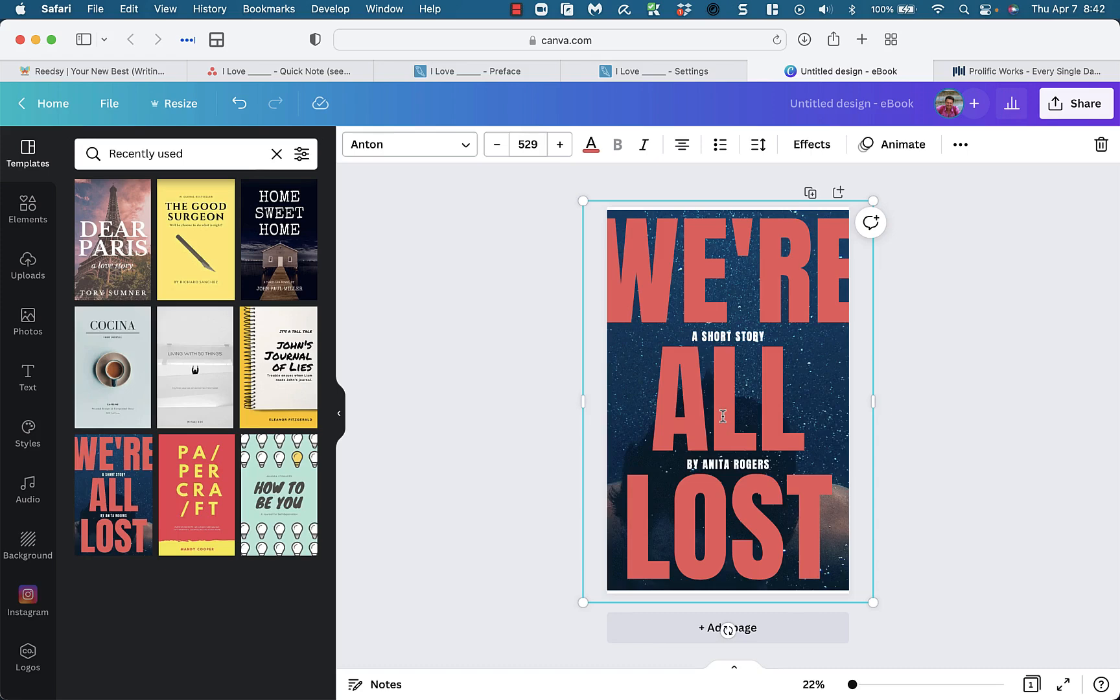
{"action": "triple_click", "coordinate": [723, 416]}
{"action": "type", "text": "I"}
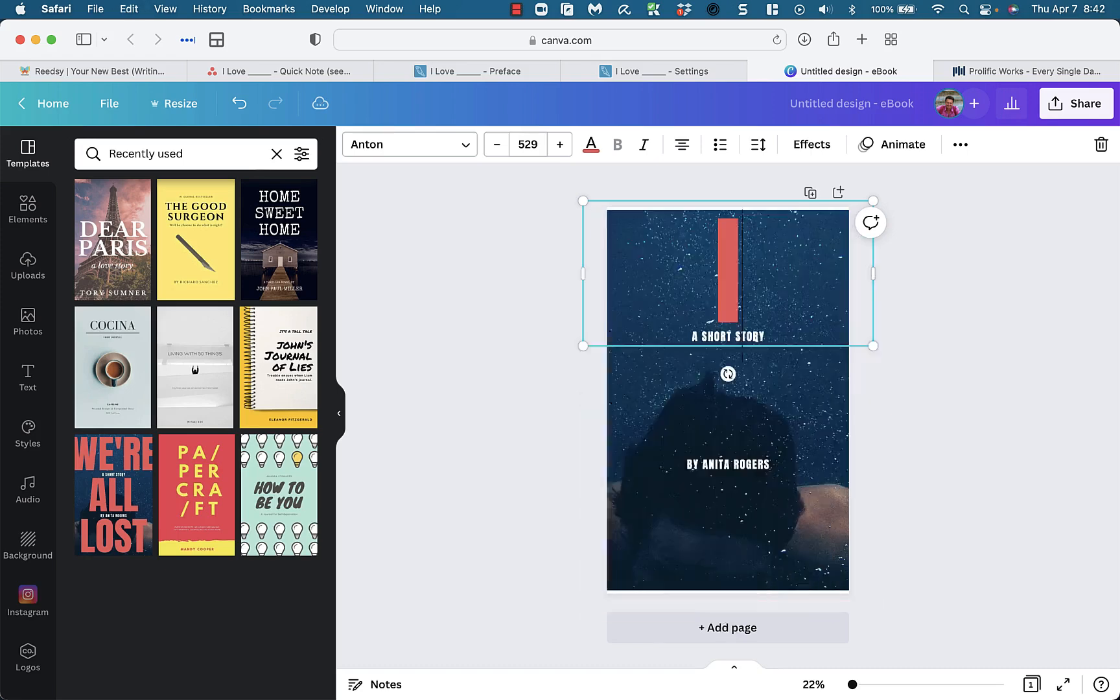
{"action": "type", "text": " LOVE"}
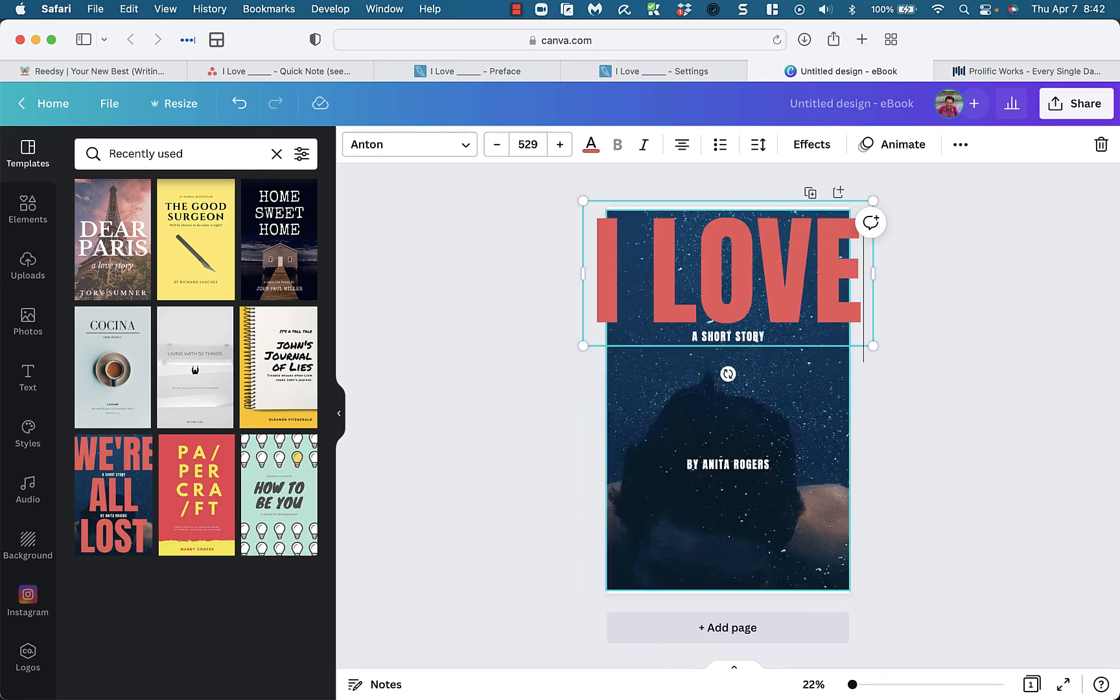
{"action": "key", "text": "BackSpace"}
{"action": "key", "text": "BackSpace"}
{"action": "key", "text": "BackSpace"}
{"action": "key", "text": "BackSpace"}
{"action": "key", "text": "BackSpace"}
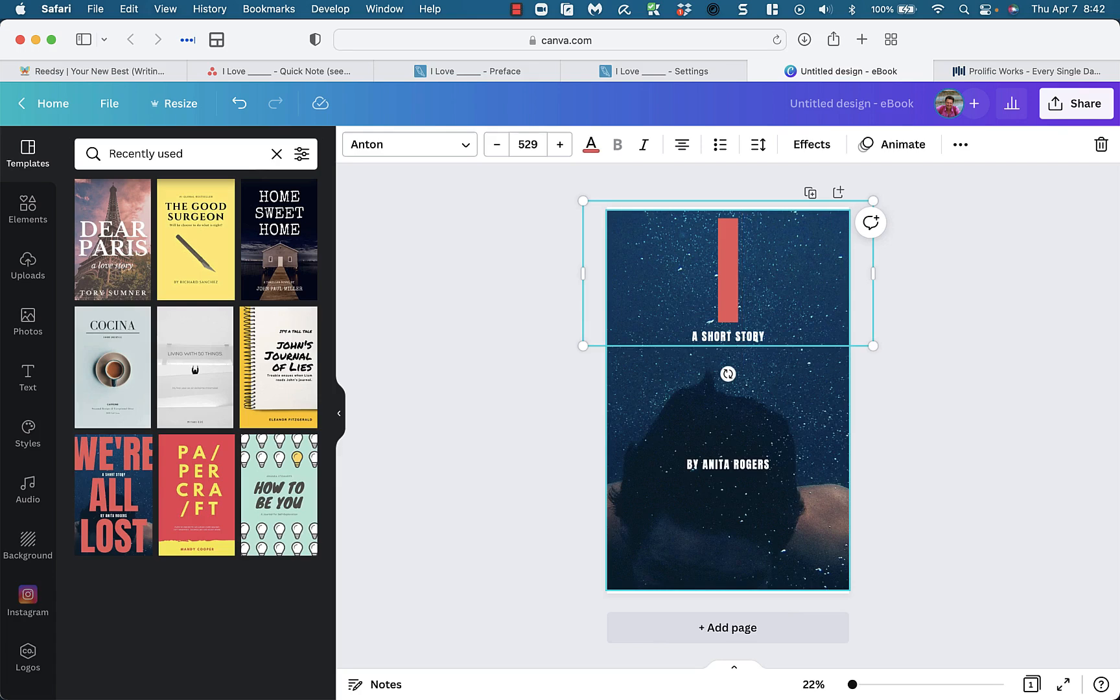
{"action": "key", "text": "Return"}
{"action": "type", "text": "LOVE "}
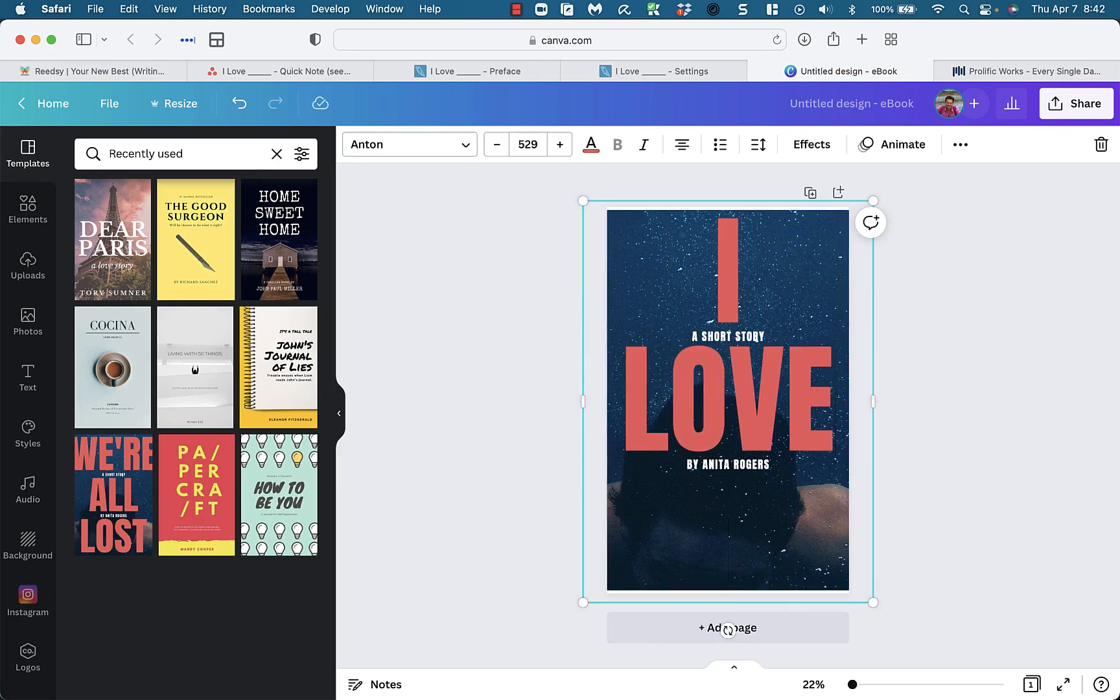
{"action": "type", "text": "__"}
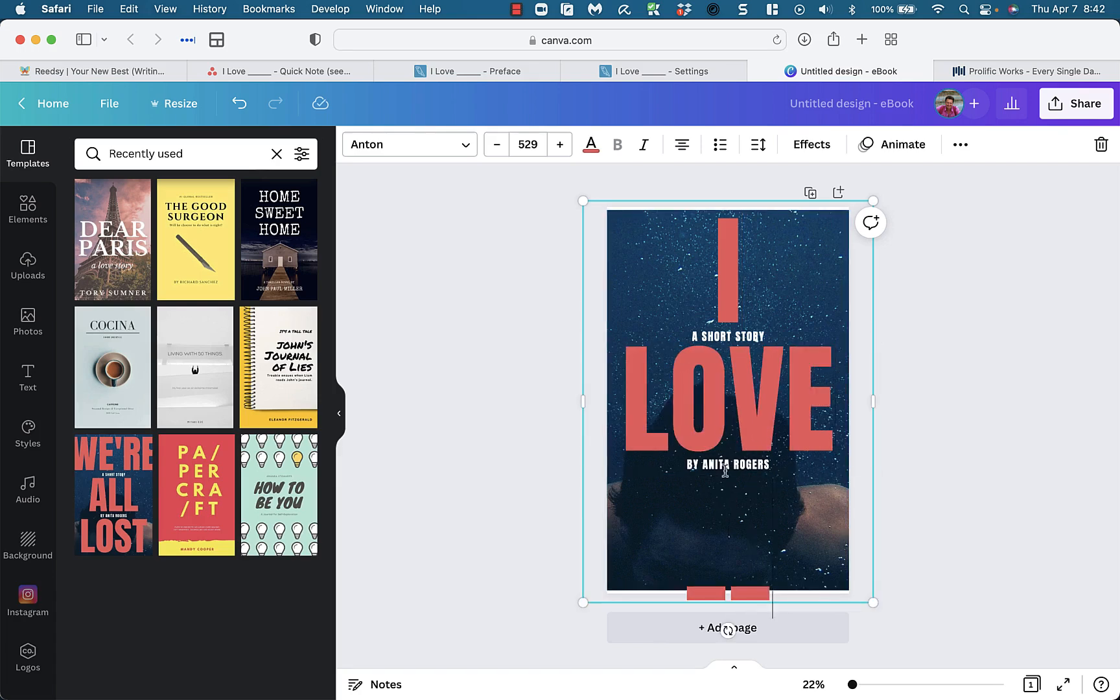
Reduce the line spacing of the whole title text to 0.86.
{"action": "key", "text": "super+a"}
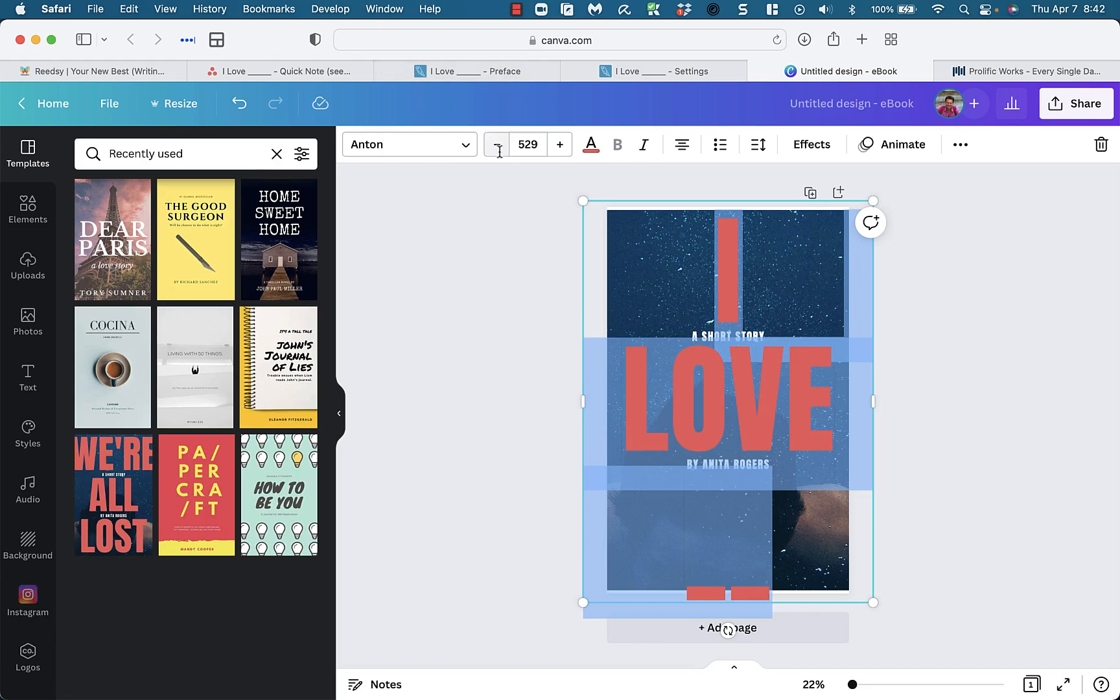
{"action": "left_click", "coordinate": [756, 145]}
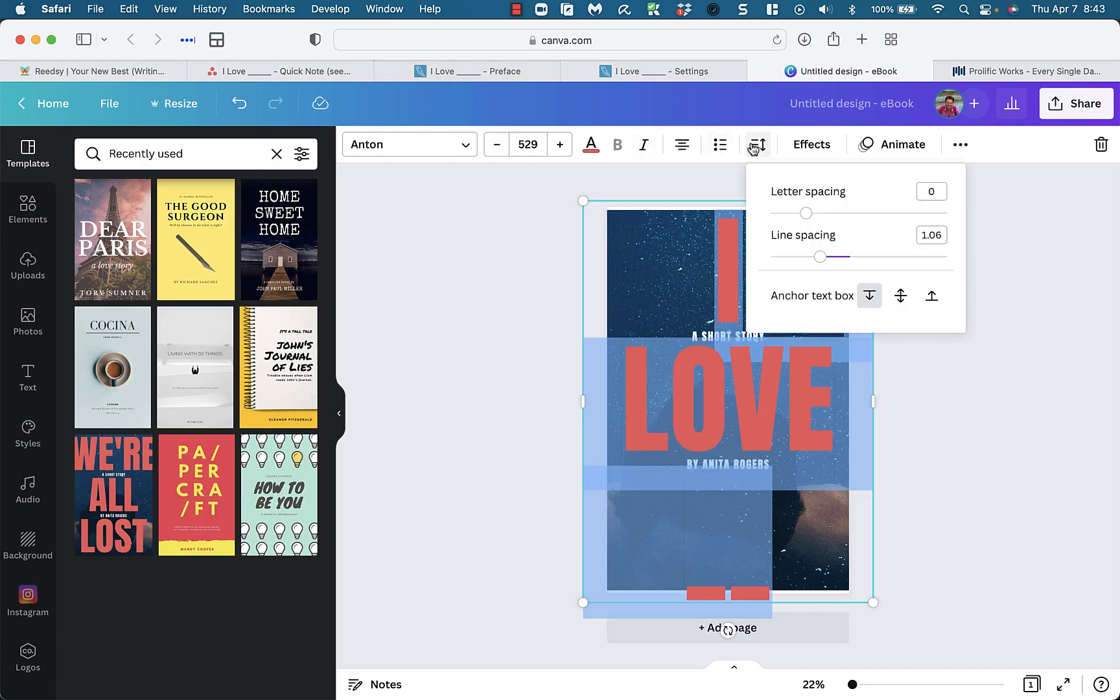
{"action": "mouse_move", "coordinate": [819, 258]}
{"action": "left_mouse_down"}
{"action": "mouse_move", "coordinate": [780, 262]}
{"action": "mouse_move", "coordinate": [804, 261]}
{"action": "left_mouse_up"}
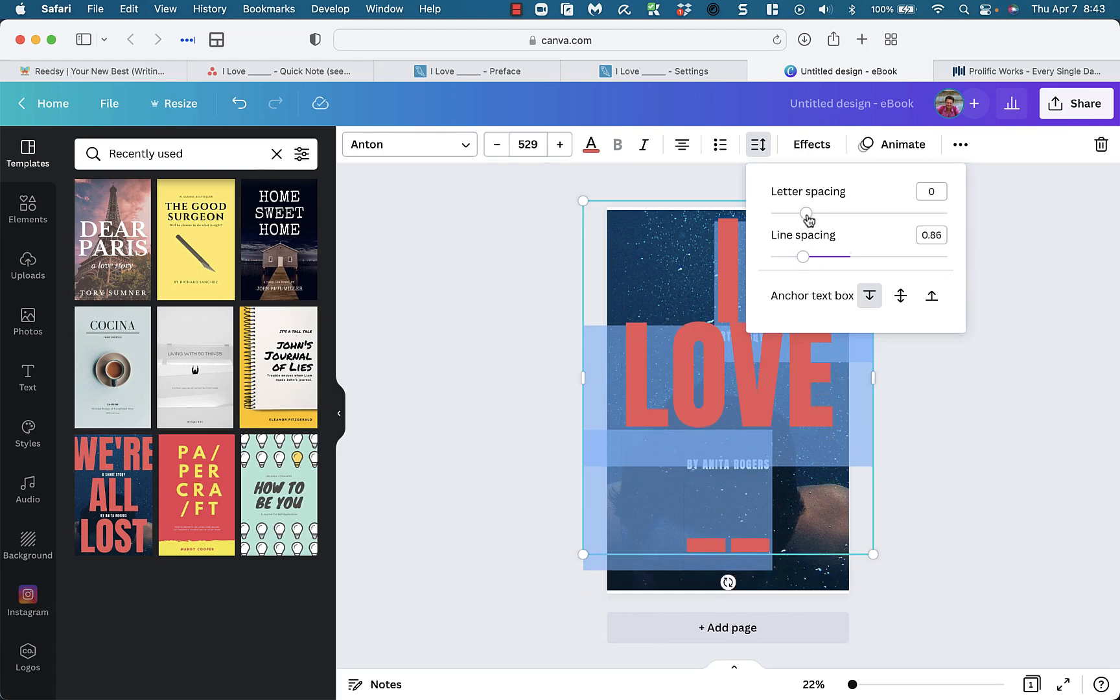
{"action": "left_click", "coordinate": [904, 490]}
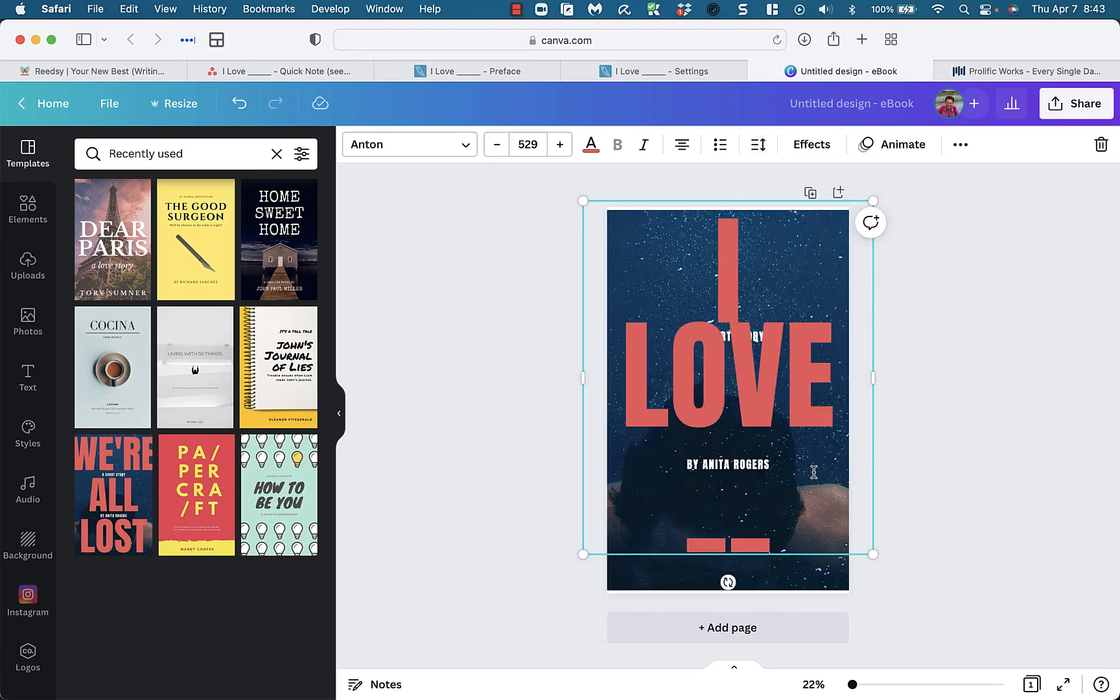
Set the title's font size to 444 and widen its line spacing.
{"action": "triple_click", "coordinate": [739, 343]}
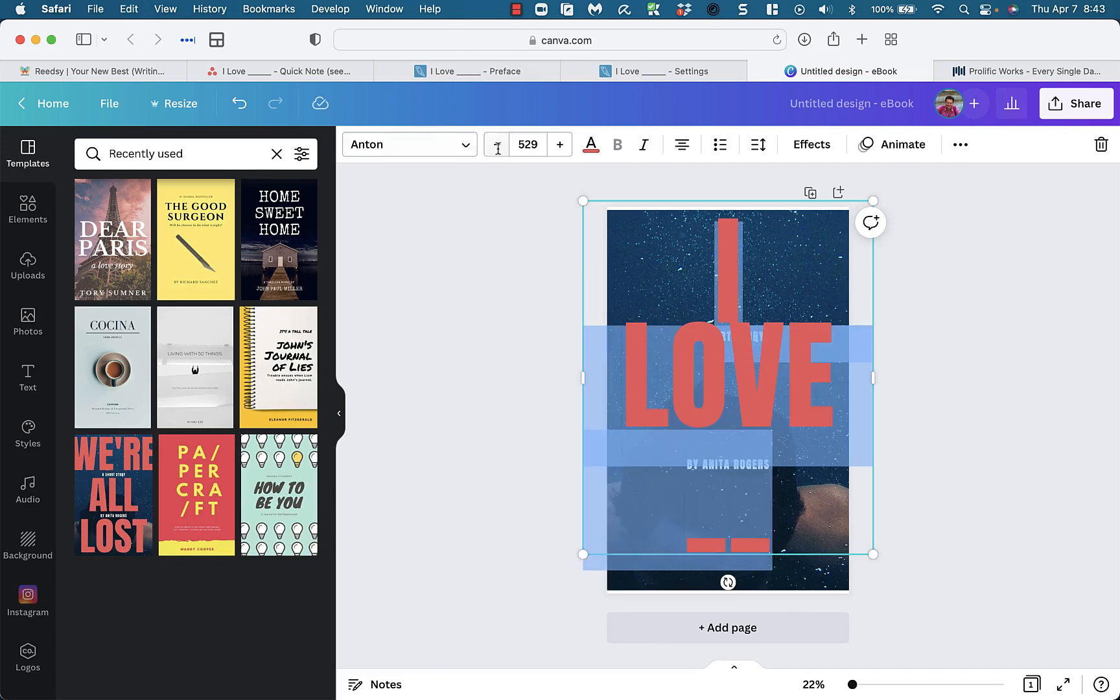
{"action": "left_click", "coordinate": [530, 145]}
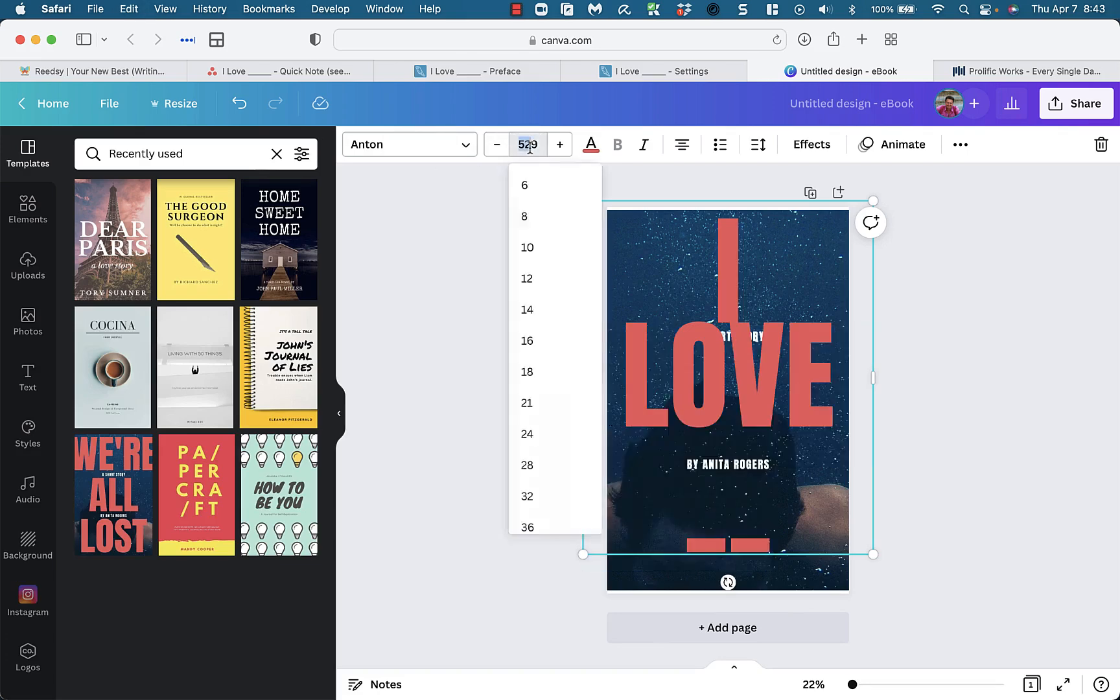
{"action": "type", "text": "444"}
{"action": "key", "text": "Return"}
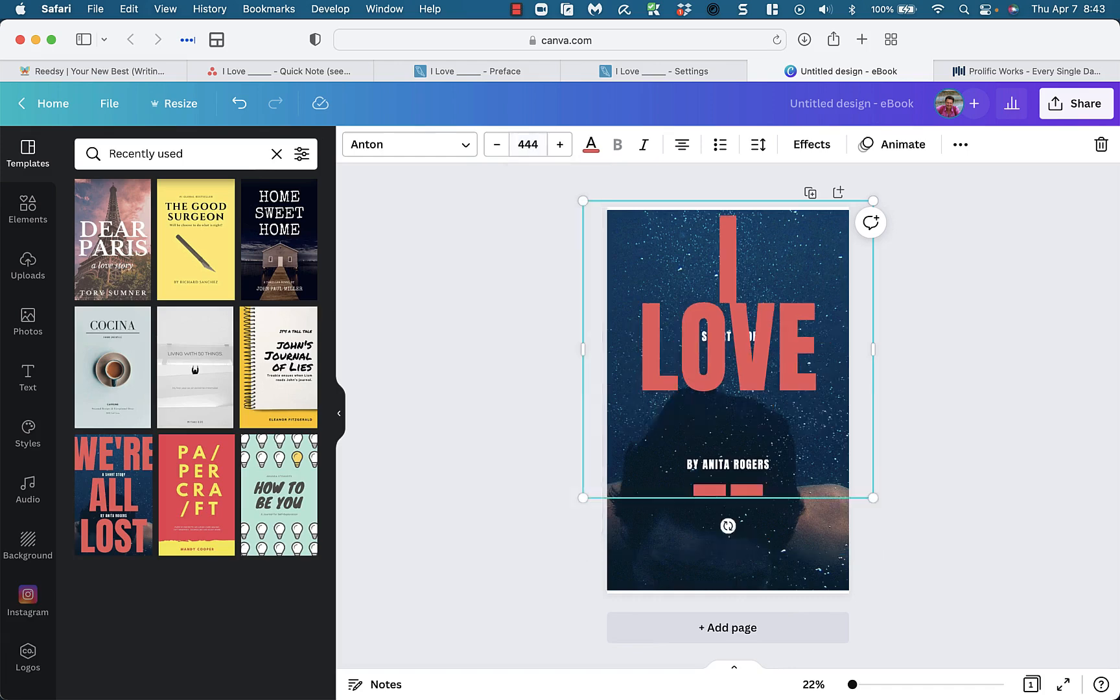
{"action": "left_click", "coordinate": [758, 144]}
{"action": "mouse_move", "coordinate": [802, 260]}
{"action": "left_mouse_down"}
{"action": "mouse_move", "coordinate": [782, 262]}
{"action": "mouse_move", "coordinate": [822, 259]}
{"action": "left_mouse_up"}
{"action": "left_click", "coordinate": [514, 204]}
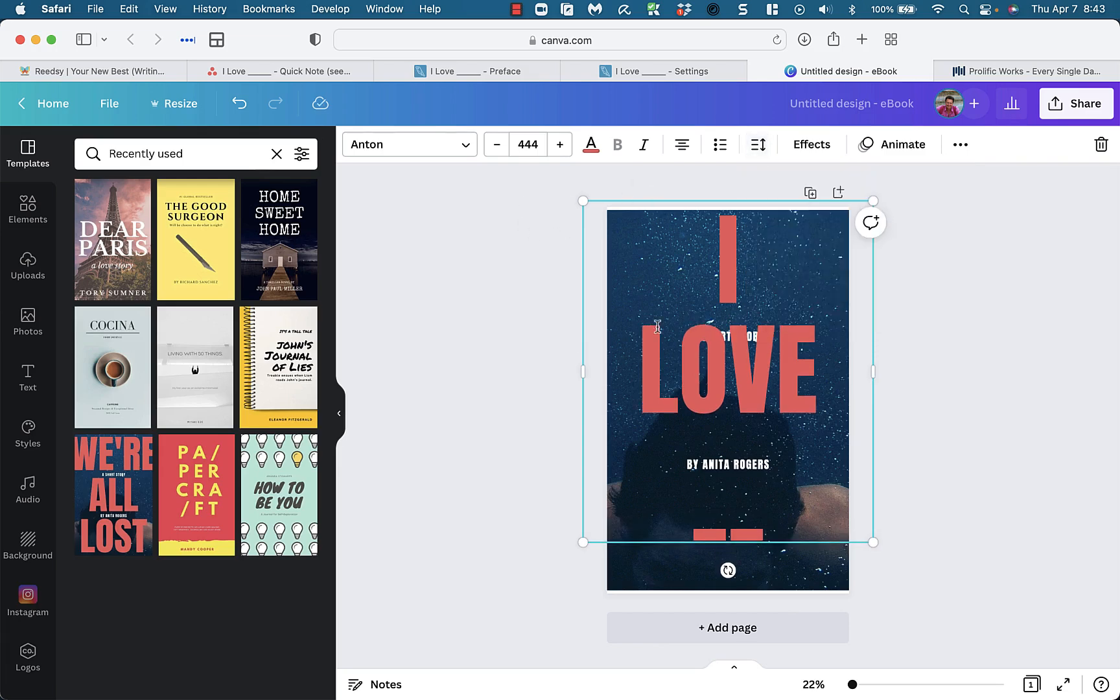
Move the title text box down to the lower half of the cover, keeping it horizontally centred.
{"action": "double_click", "coordinate": [805, 337]}
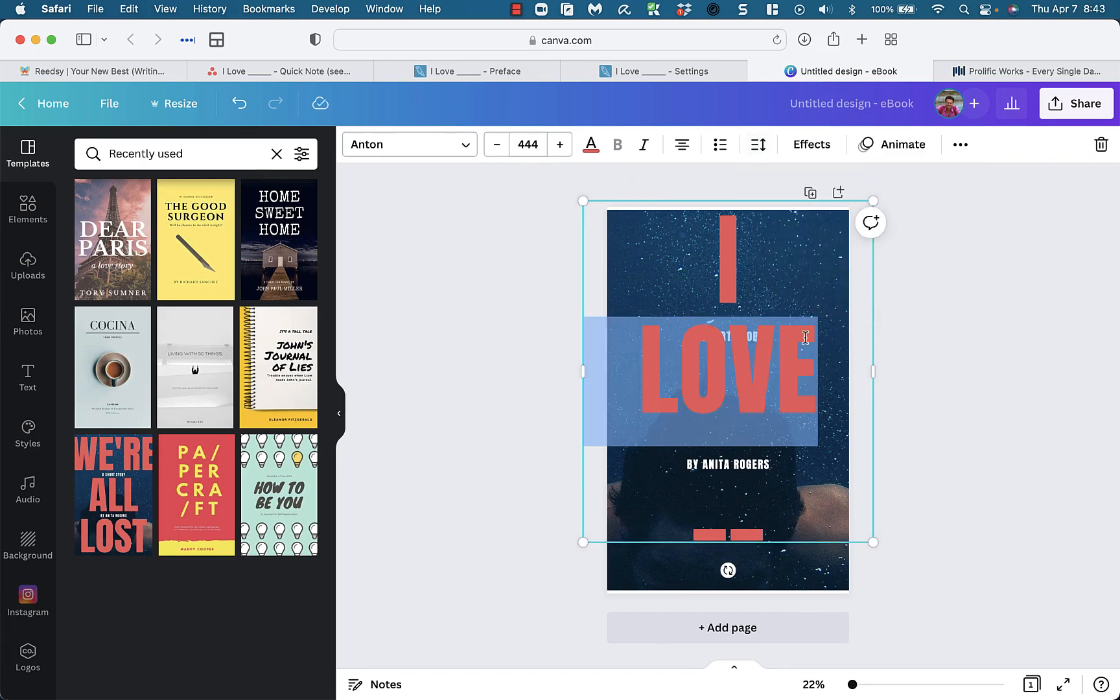
{"action": "left_click", "coordinate": [911, 324]}
{"action": "left_click_drag", "start_coordinate": [790, 290], "coordinate": [788, 455]}
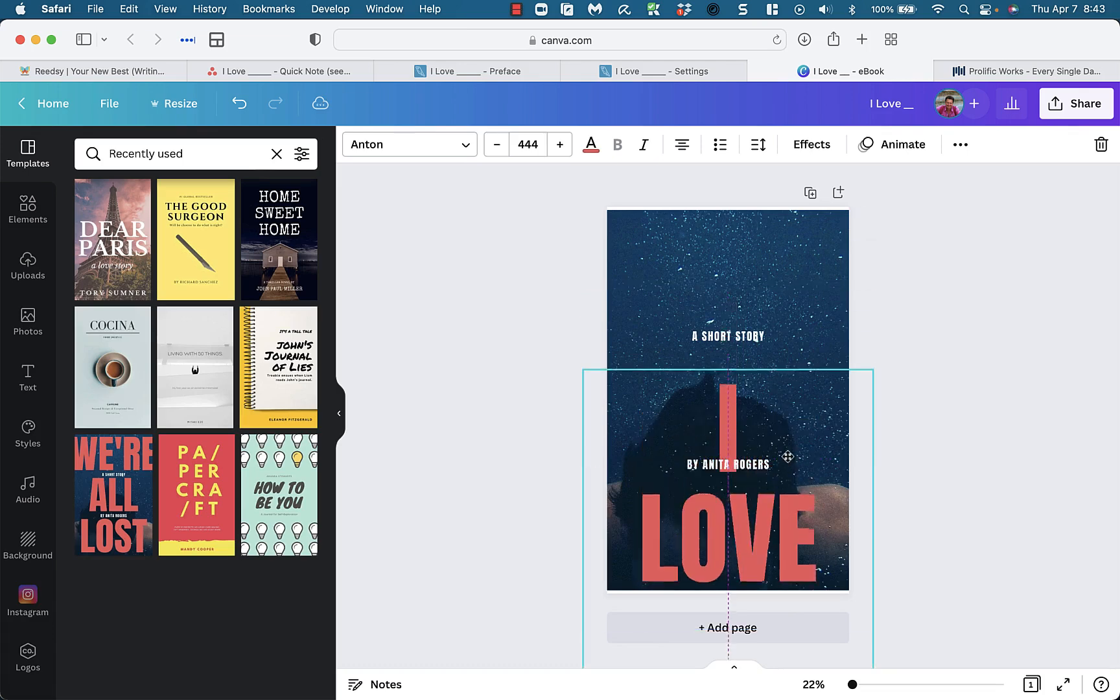
Replace the "A SHORT STORY" text on the cover with "(FILL IN THE BLANK)".
{"action": "left_click", "coordinate": [737, 337]}
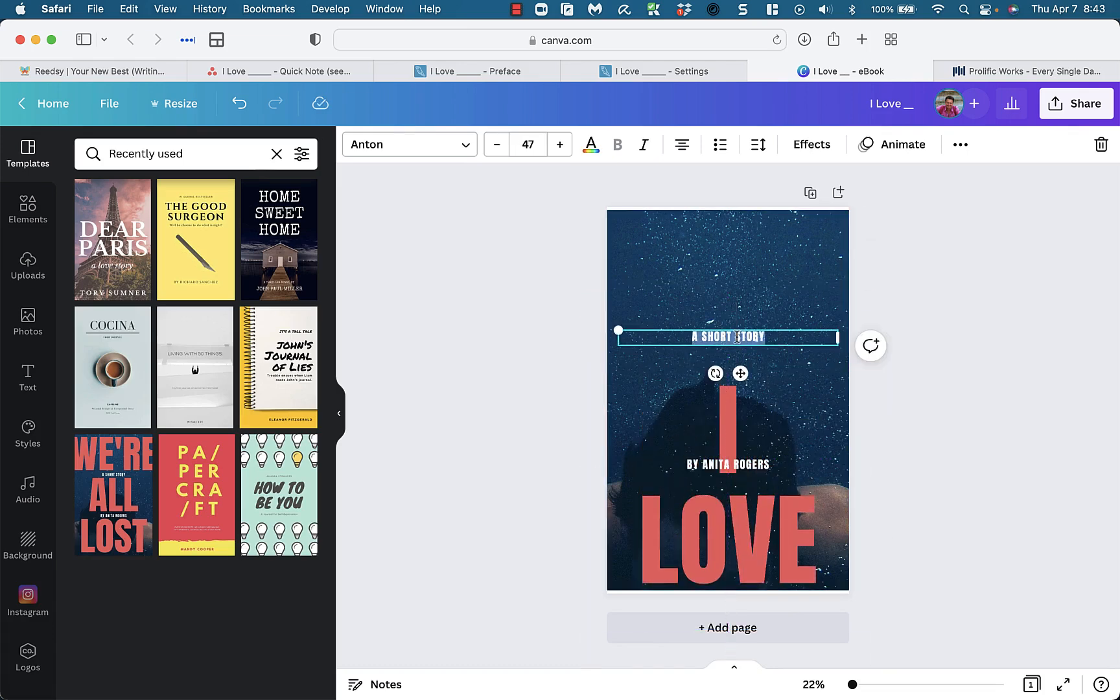
{"action": "type", "text": "(FILL IN THE"}
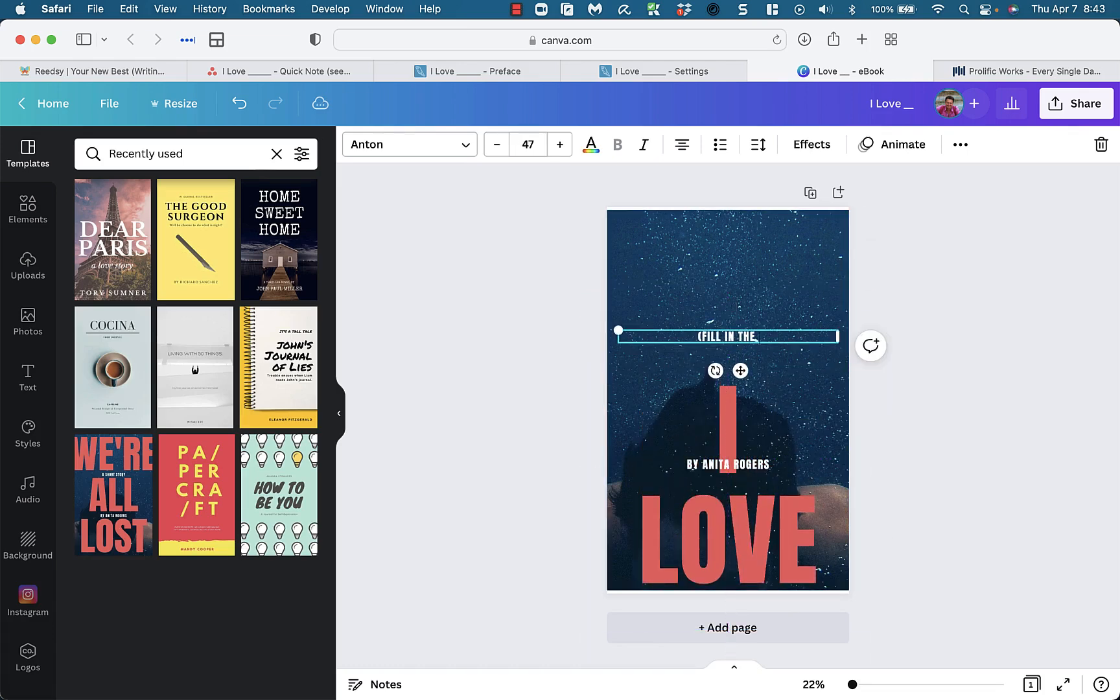
{"action": "type", "text": " BLANK)"}
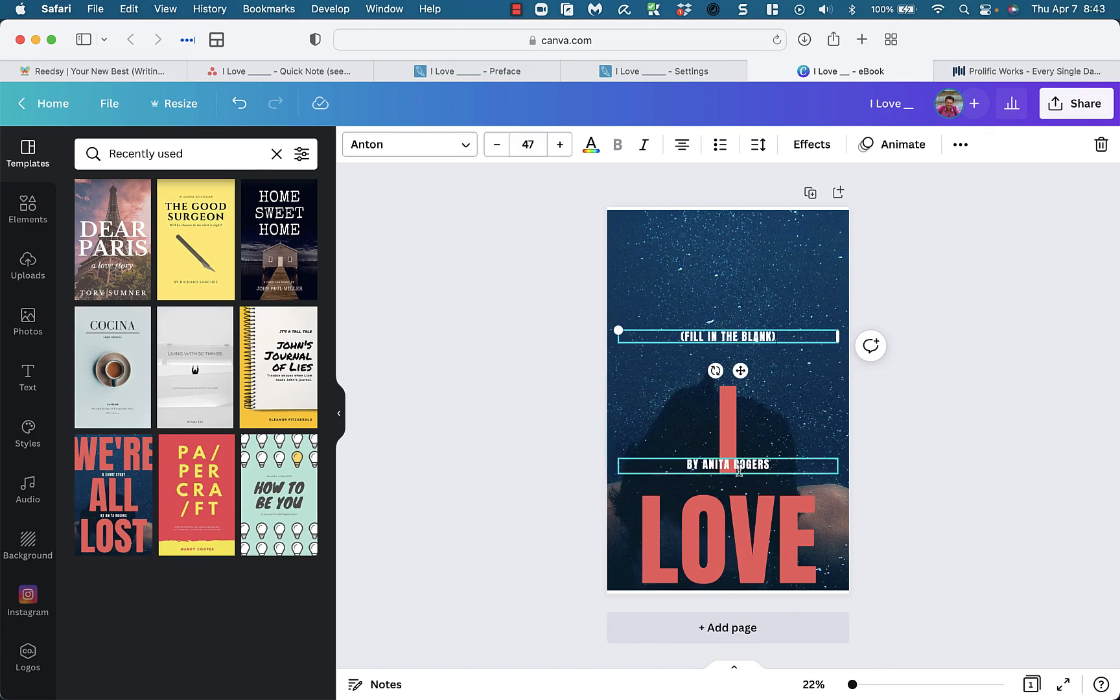
Replace the "BY …" author line on the cover with the author's full name in capitals.
{"action": "left_click", "coordinate": [744, 468]}
{"action": "type", "text": "BRADLEY"}
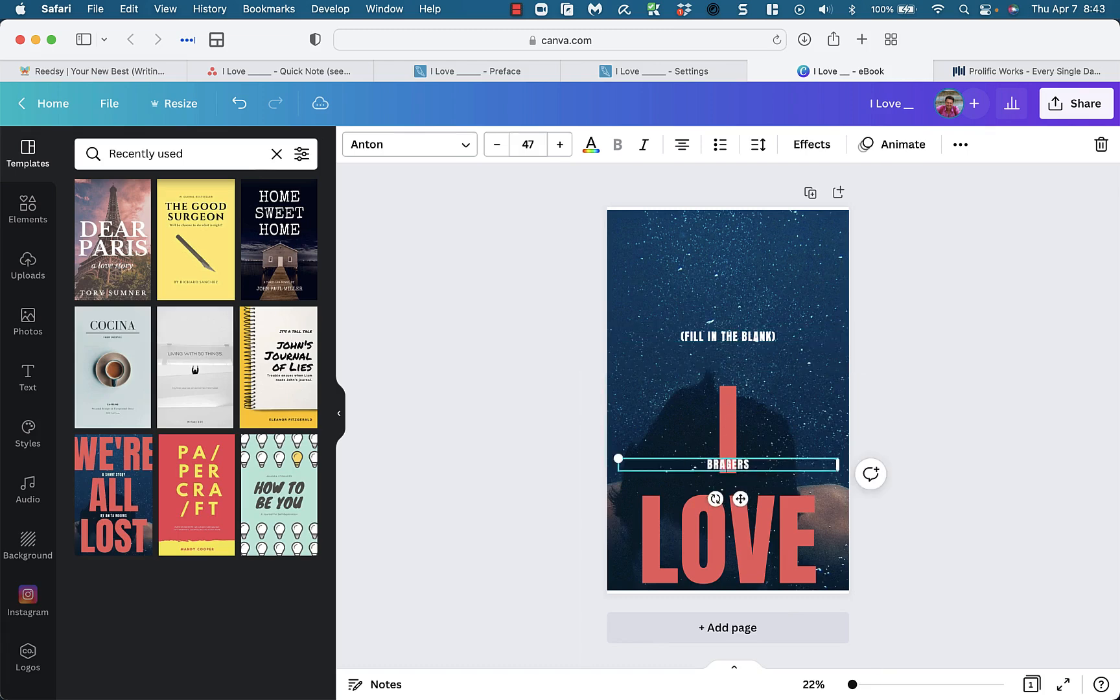
{"action": "key", "text": "super+a"}
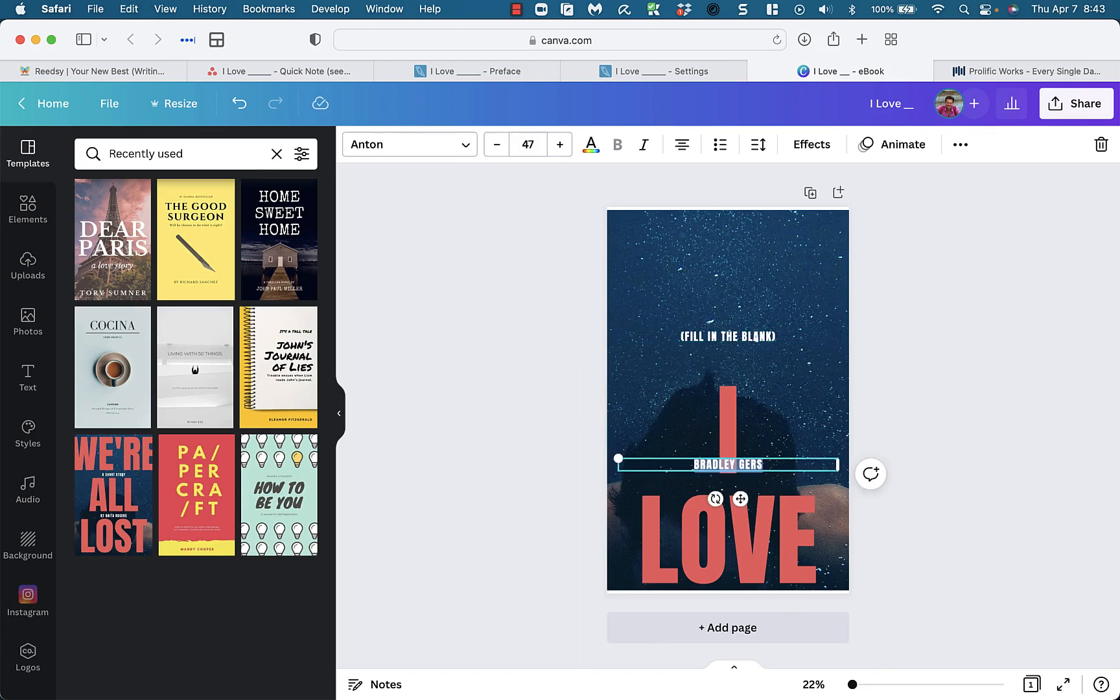
{"action": "type", "text": "BRADLEY CHARBONNE"}
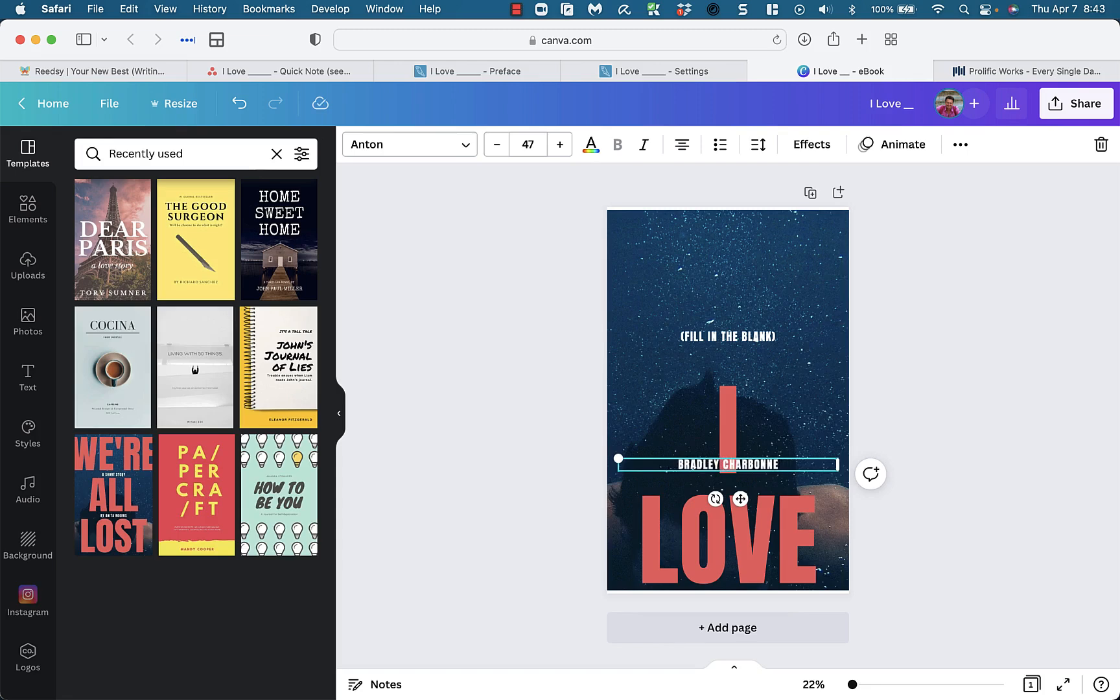
{"action": "type", "text": "AU"}
{"action": "left_click", "coordinate": [940, 431]}
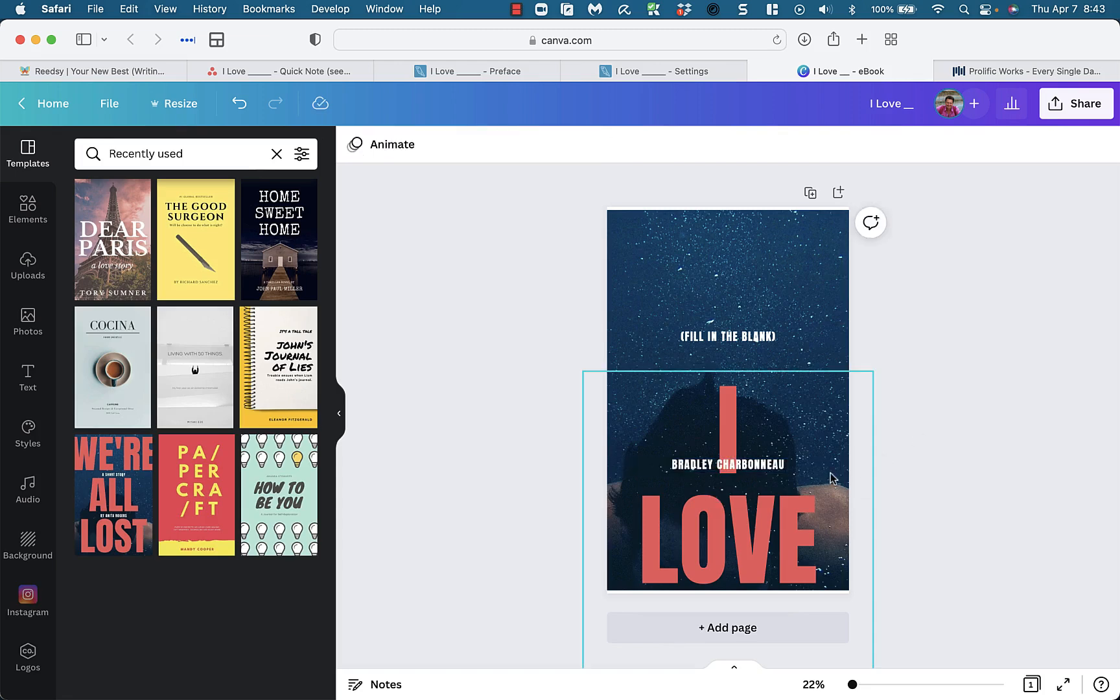
Move the author name down near the cover's lower edge and the title text box up to the upper part.
{"action": "left_click", "coordinate": [772, 464]}
{"action": "left_click_drag", "start_coordinate": [772, 464], "coordinate": [775, 562]}
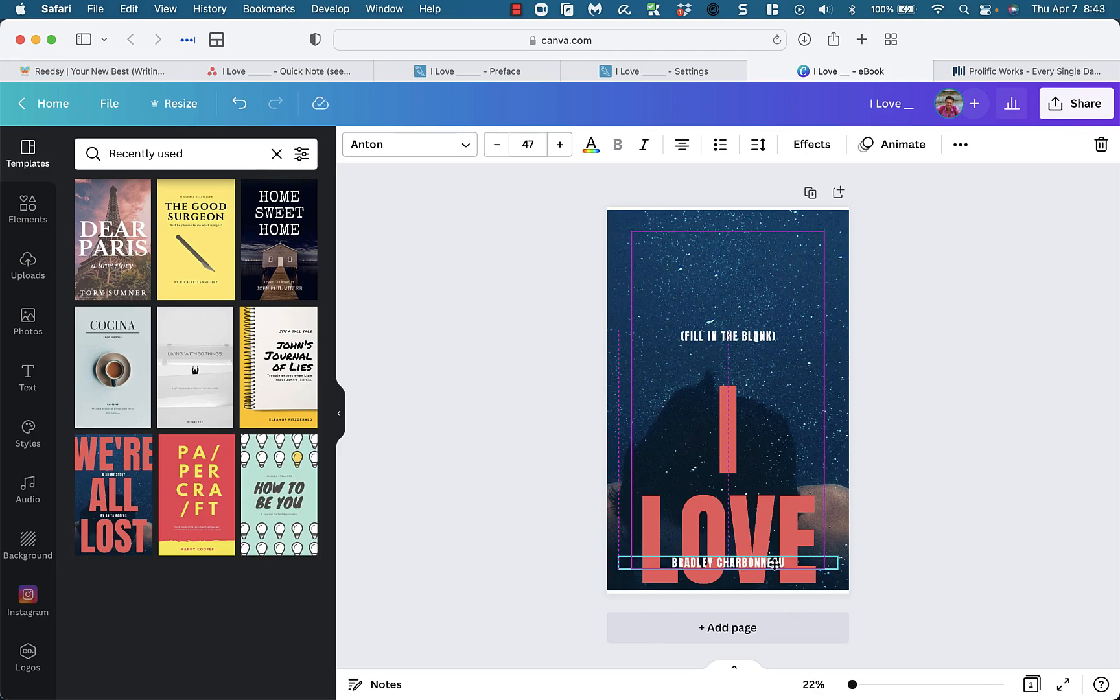
{"action": "left_click_drag", "start_coordinate": [746, 444], "coordinate": [745, 292]}
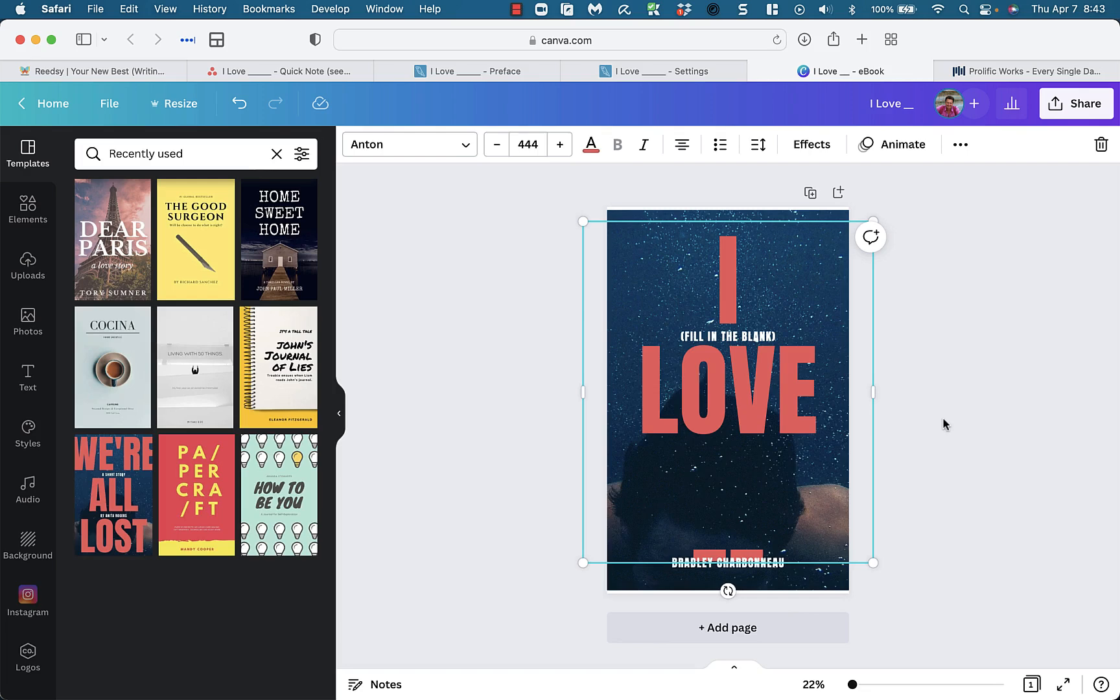
Delete the starry photo from the cover and apply the recently used pale yellow dotted background instead.
{"action": "left_click", "coordinate": [841, 218]}
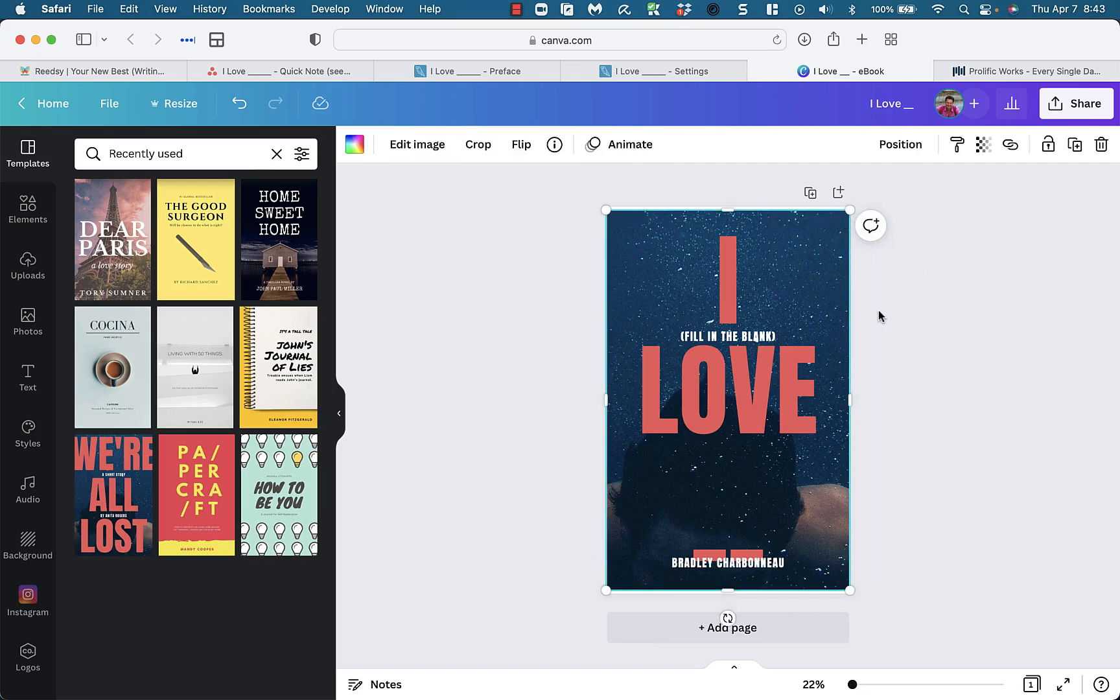
{"action": "key", "text": "Delete"}
{"action": "key", "text": "Delete"}
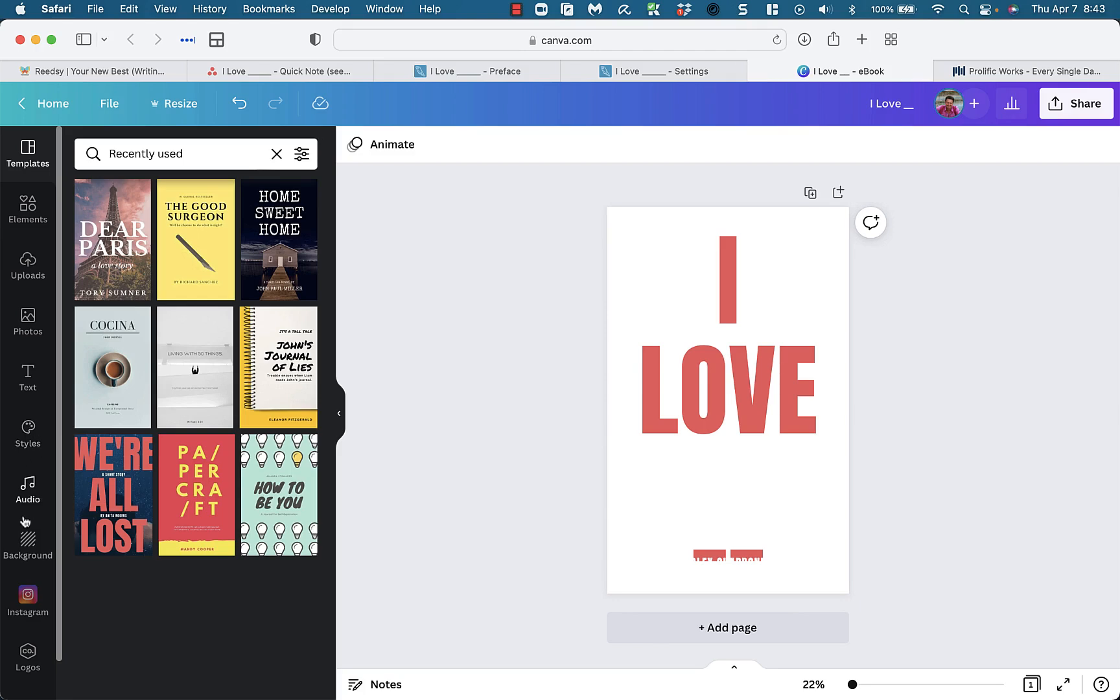
{"action": "left_click", "coordinate": [28, 543]}
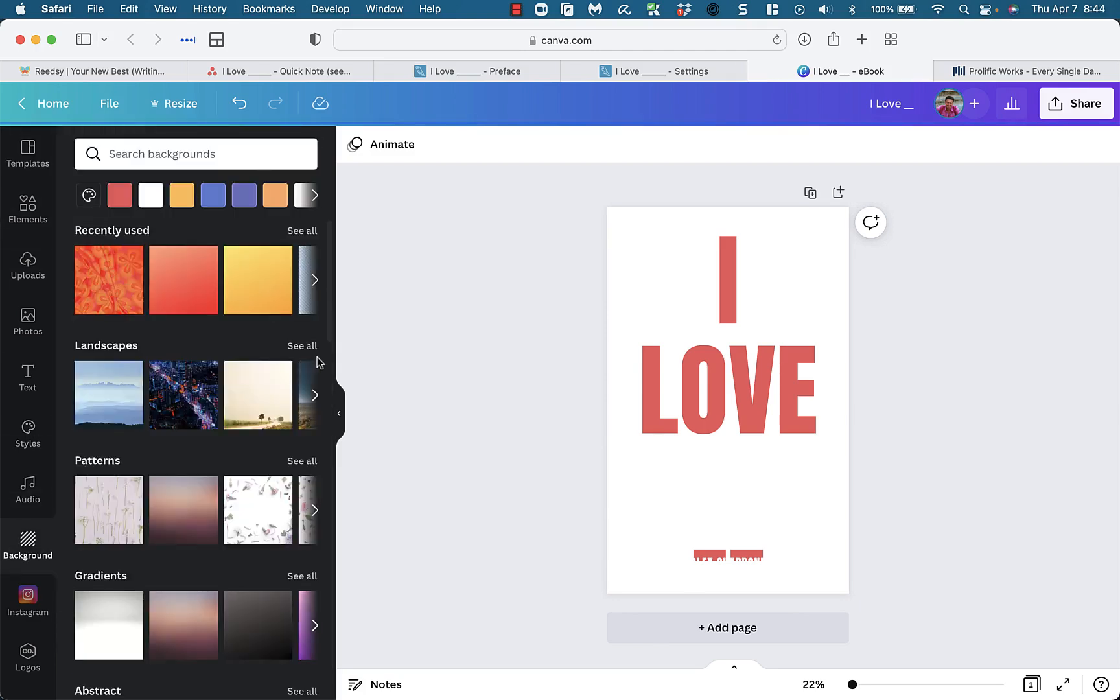
{"action": "left_click", "coordinate": [302, 231]}
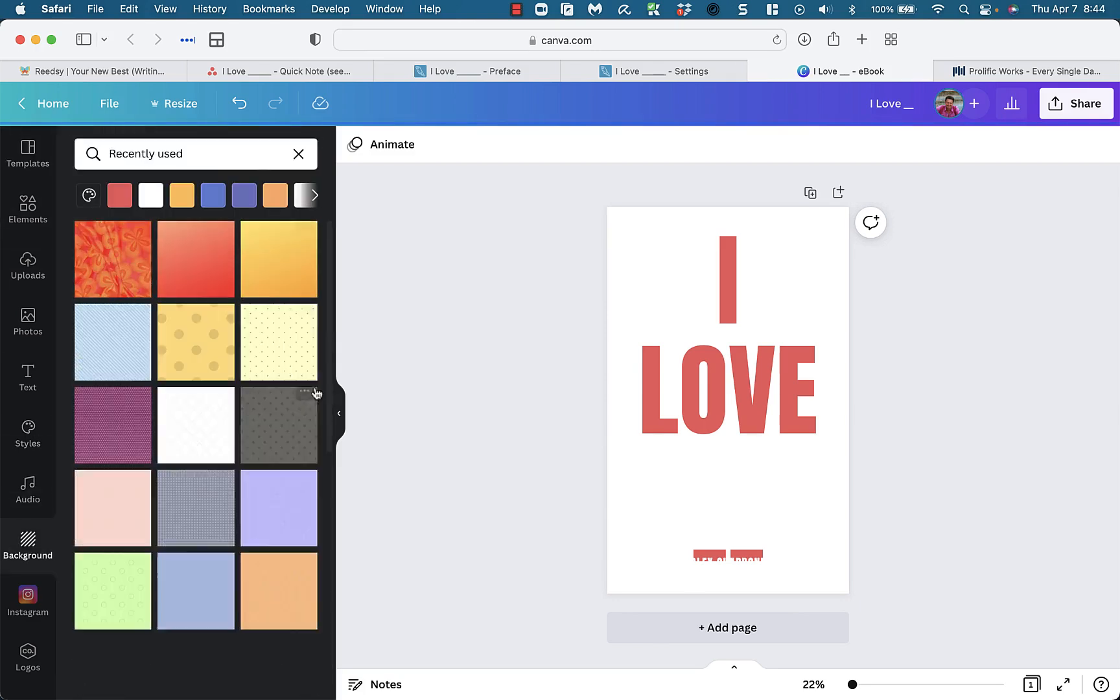
{"action": "left_click", "coordinate": [266, 343]}
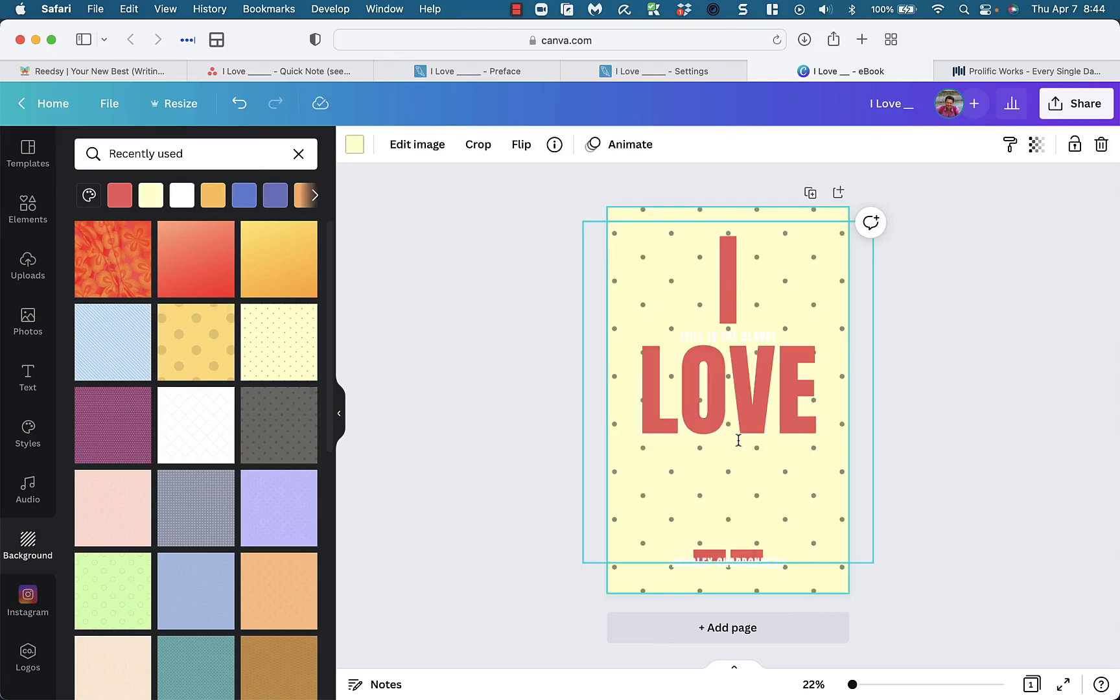
Try Montserrat Classic and Bukhari Script on the title text, then set its font to Antonio Bold.
{"action": "left_click", "coordinate": [739, 438]}
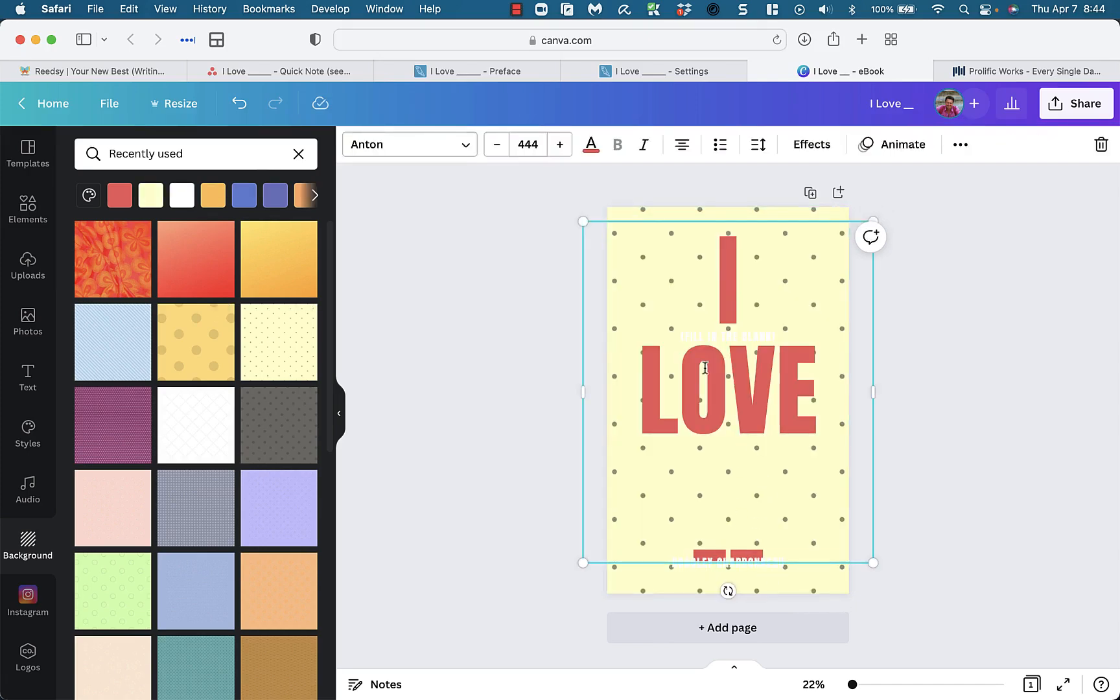
{"action": "left_click", "coordinate": [462, 145]}
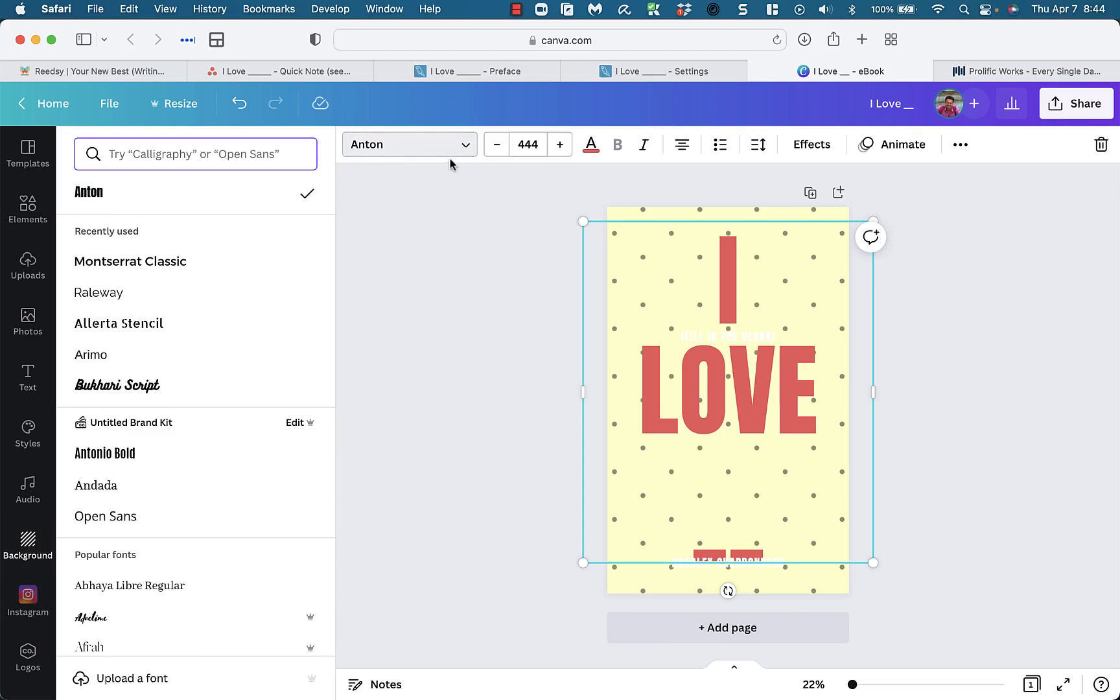
{"action": "left_click", "coordinate": [141, 264]}
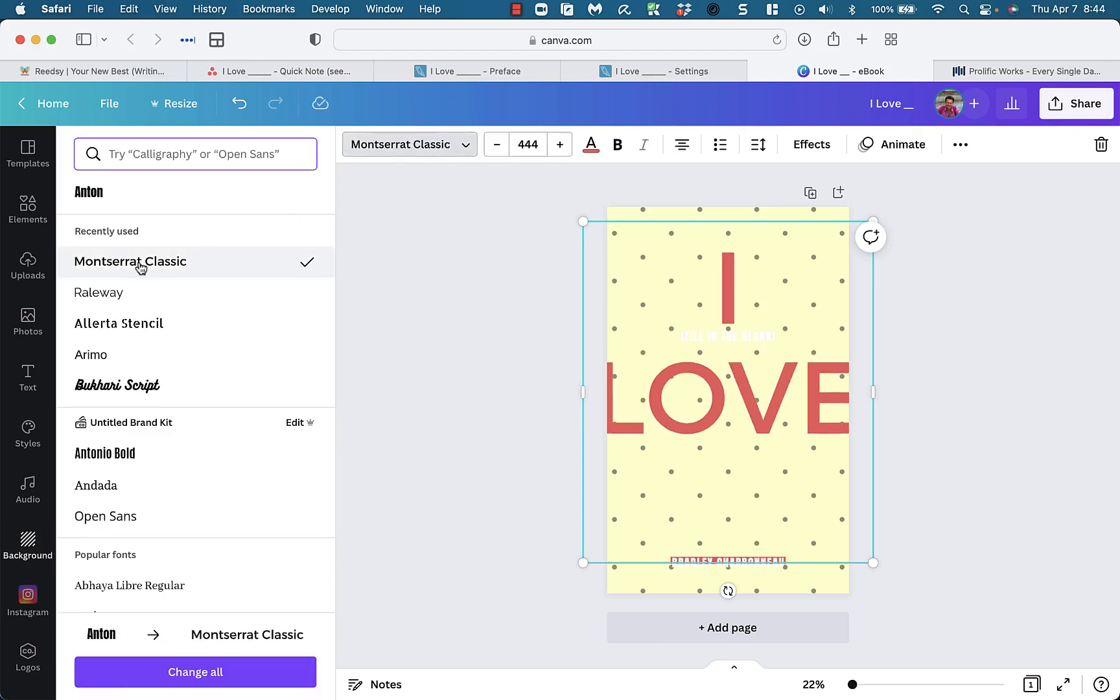
{"action": "left_click", "coordinate": [112, 387]}
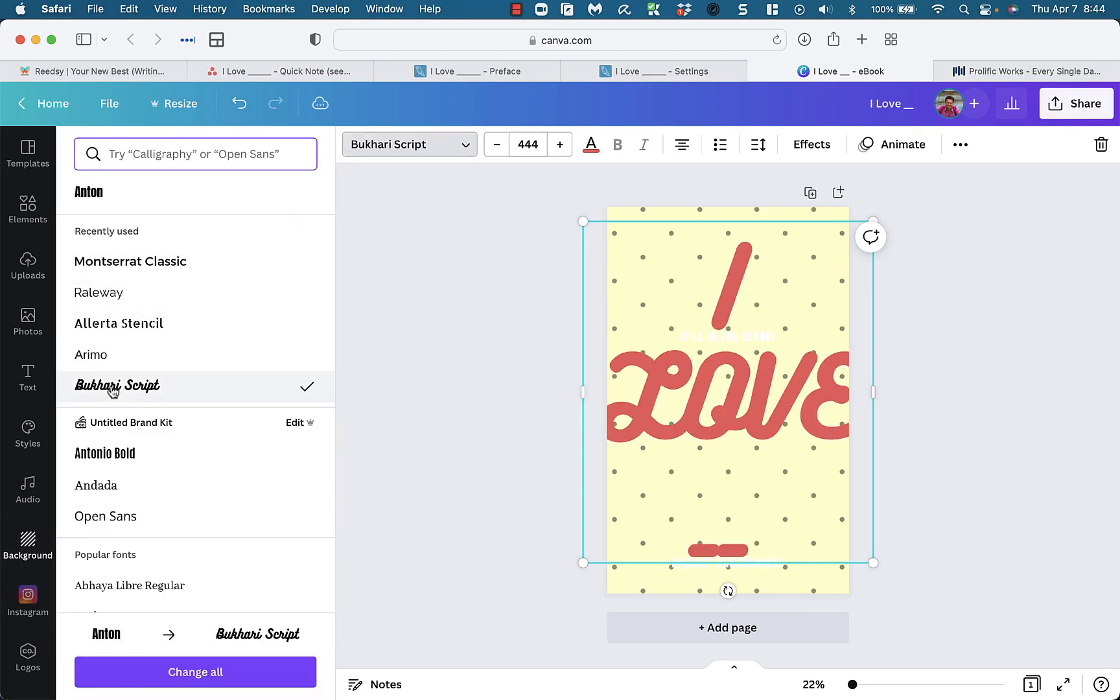
{"action": "left_click", "coordinate": [114, 453]}
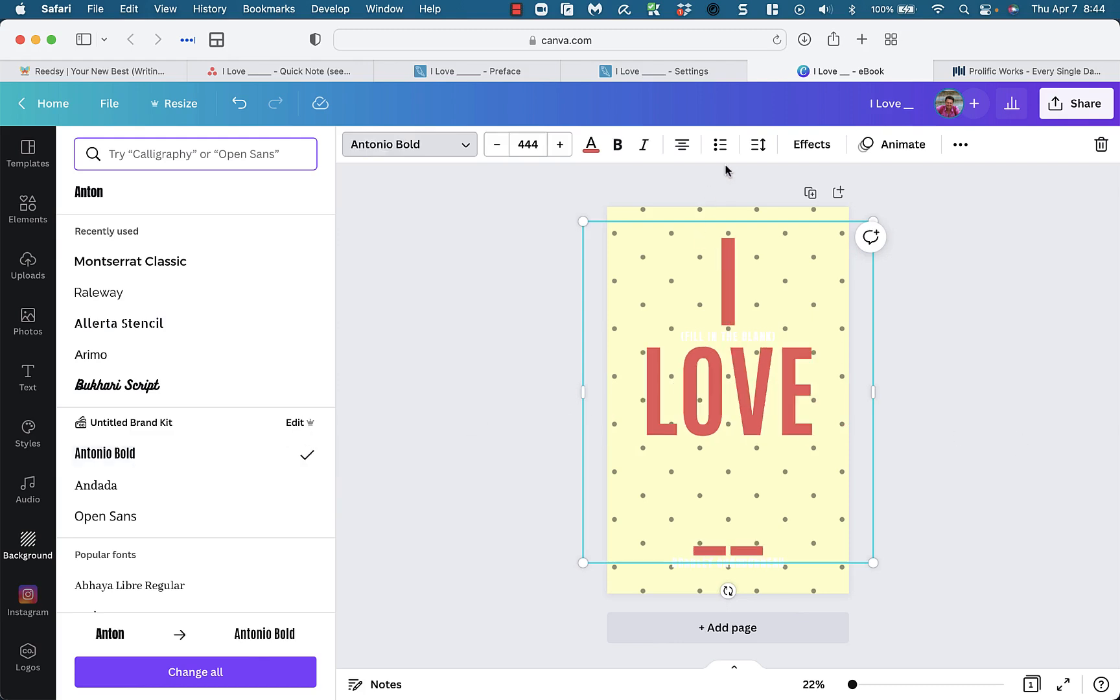
Anchor the title text box to the middle, reduce its line spacing to 0.81, and move it up on the cover.
{"action": "left_click", "coordinate": [757, 144]}
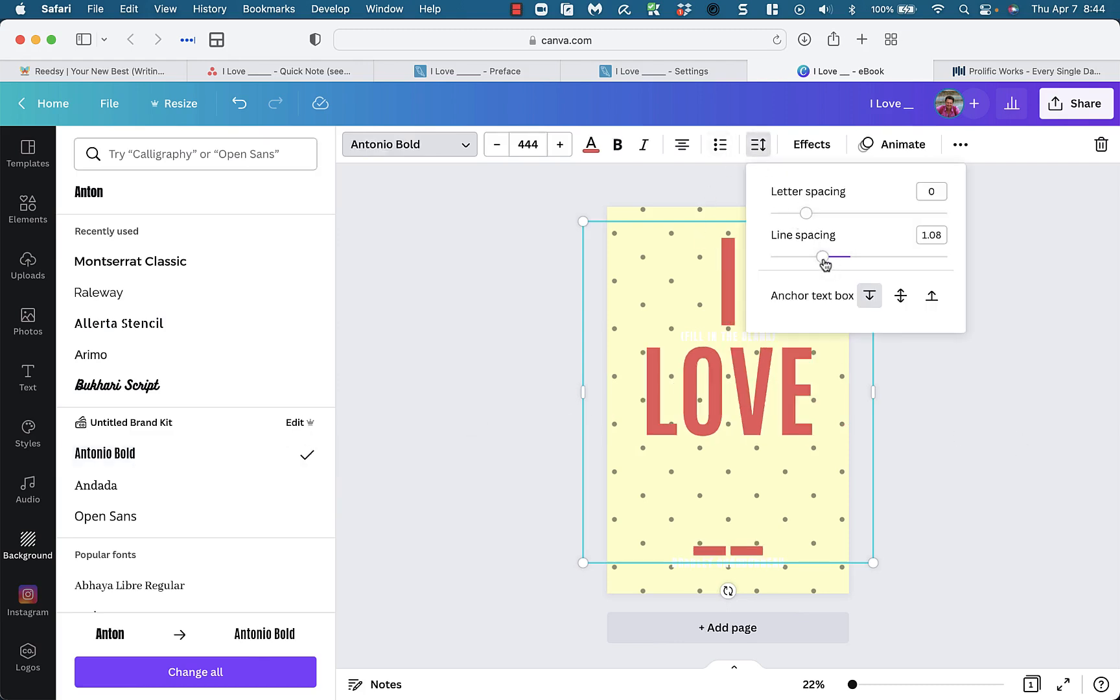
{"action": "left_click", "coordinate": [900, 296]}
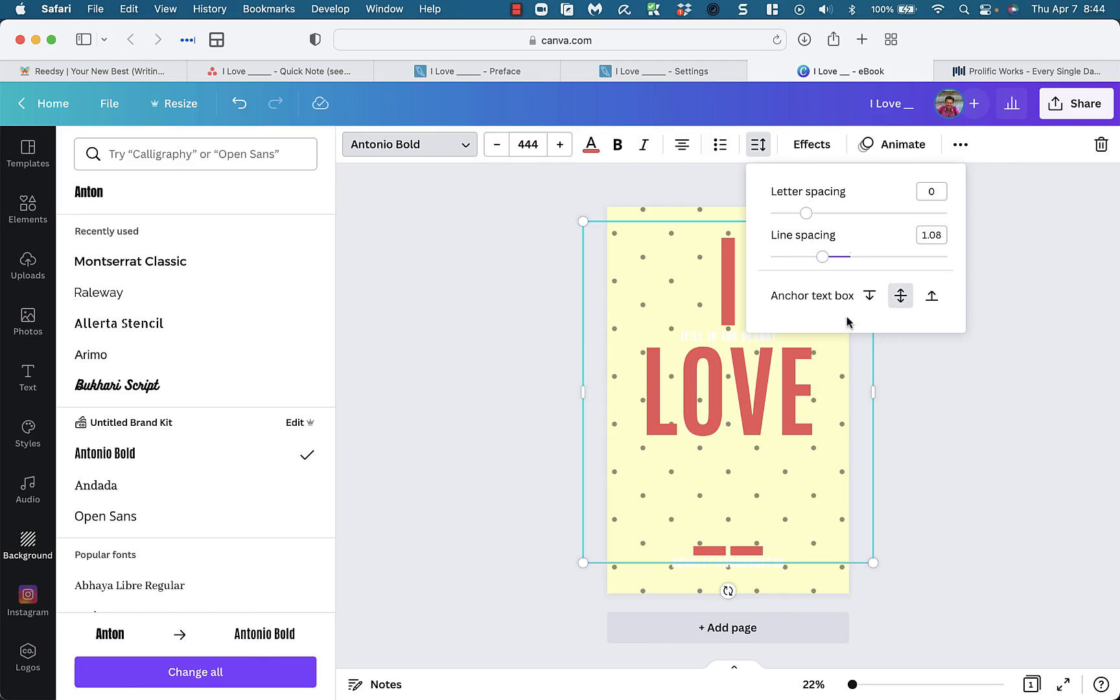
{"action": "left_click_drag", "start_coordinate": [825, 262], "coordinate": [801, 262]}
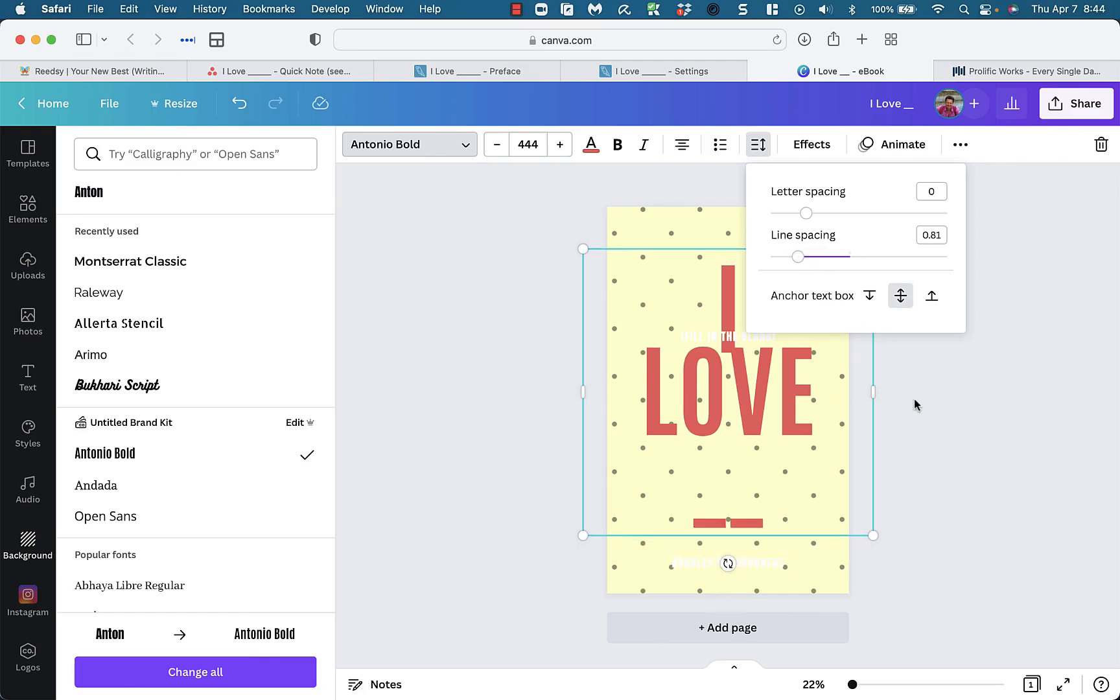
{"action": "left_click_drag", "start_coordinate": [800, 330], "coordinate": [791, 294]}
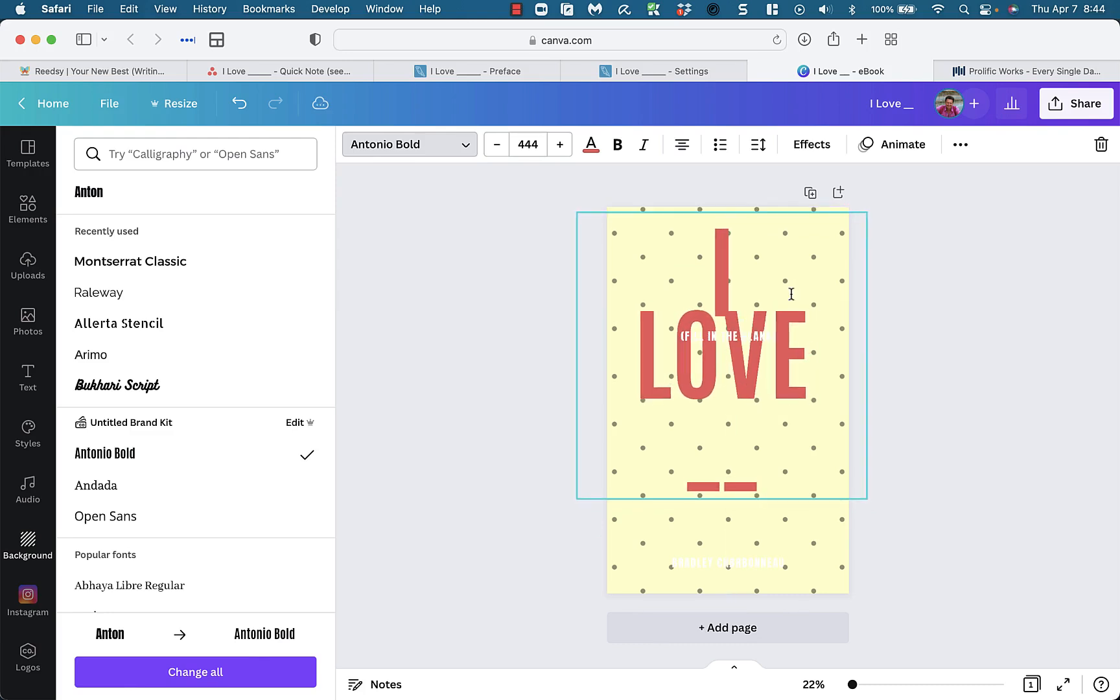
Move the "(FILL IN THE BLANK)" text just below "LOVE" and colour it with the document's red.
{"action": "left_click_drag", "start_coordinate": [746, 338], "coordinate": [743, 423]}
{"action": "left_click", "coordinate": [591, 144]}
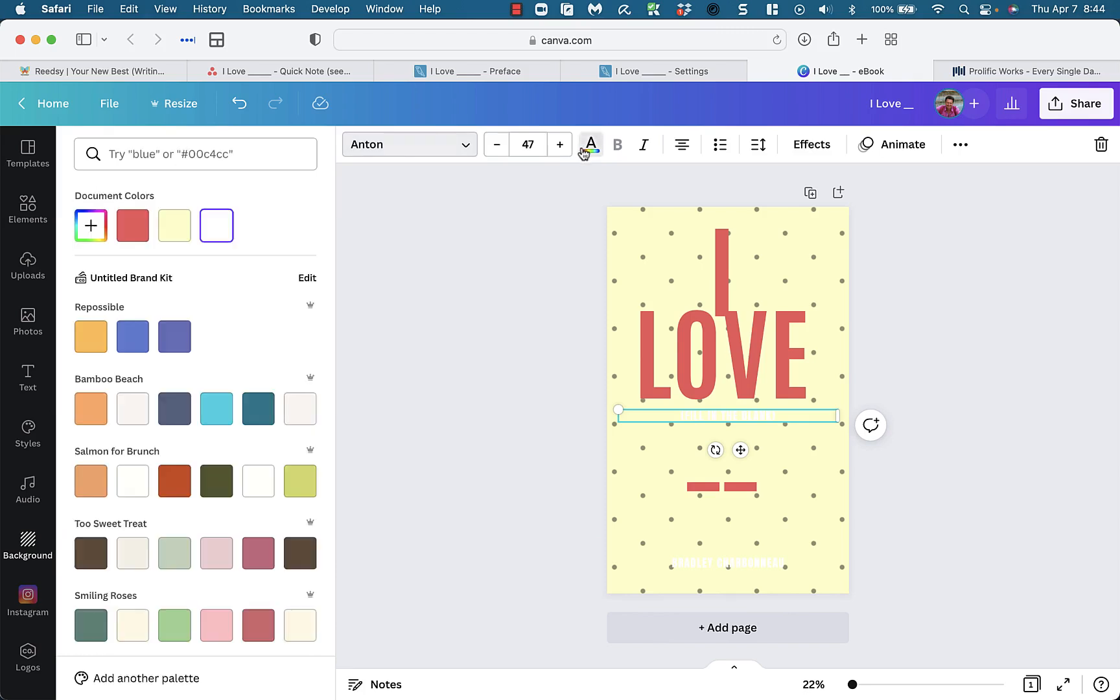
{"action": "left_click", "coordinate": [144, 231]}
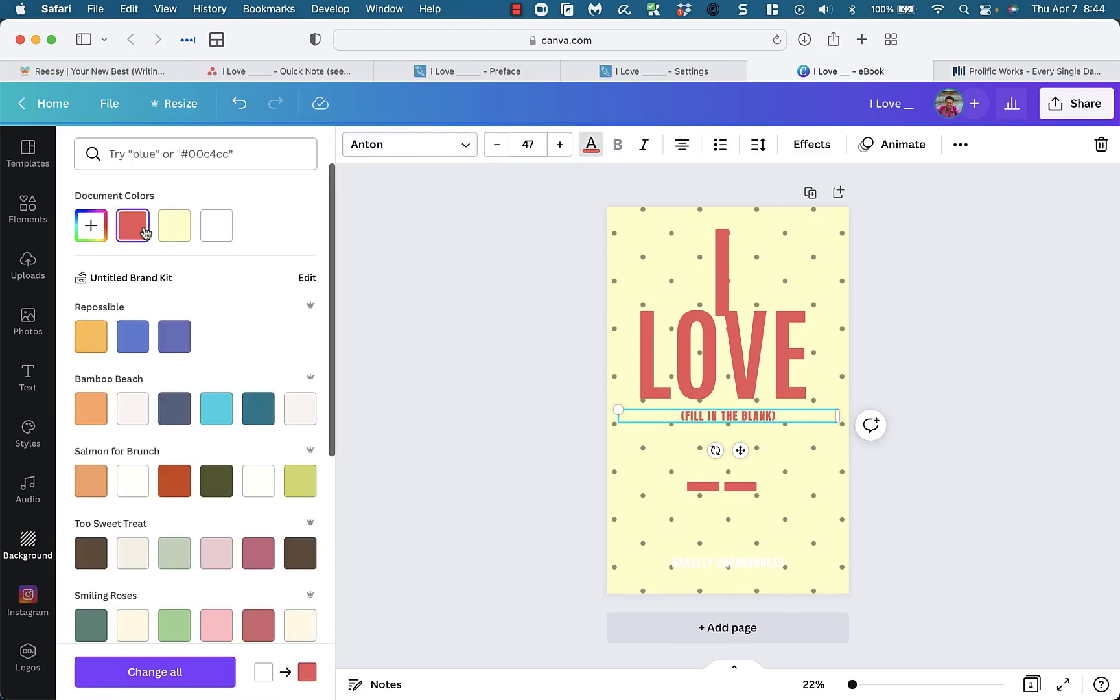
Colour the author name on the cover with the purple from the Repossible brand palette.
{"action": "left_click", "coordinate": [713, 561]}
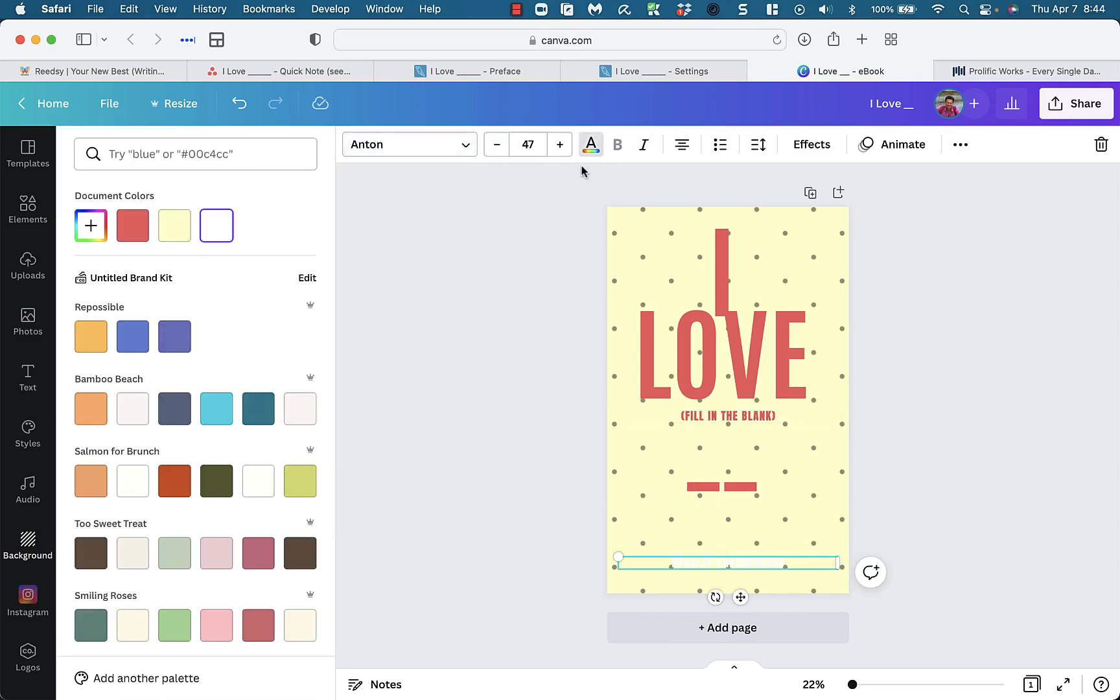
{"action": "left_click", "coordinate": [184, 343]}
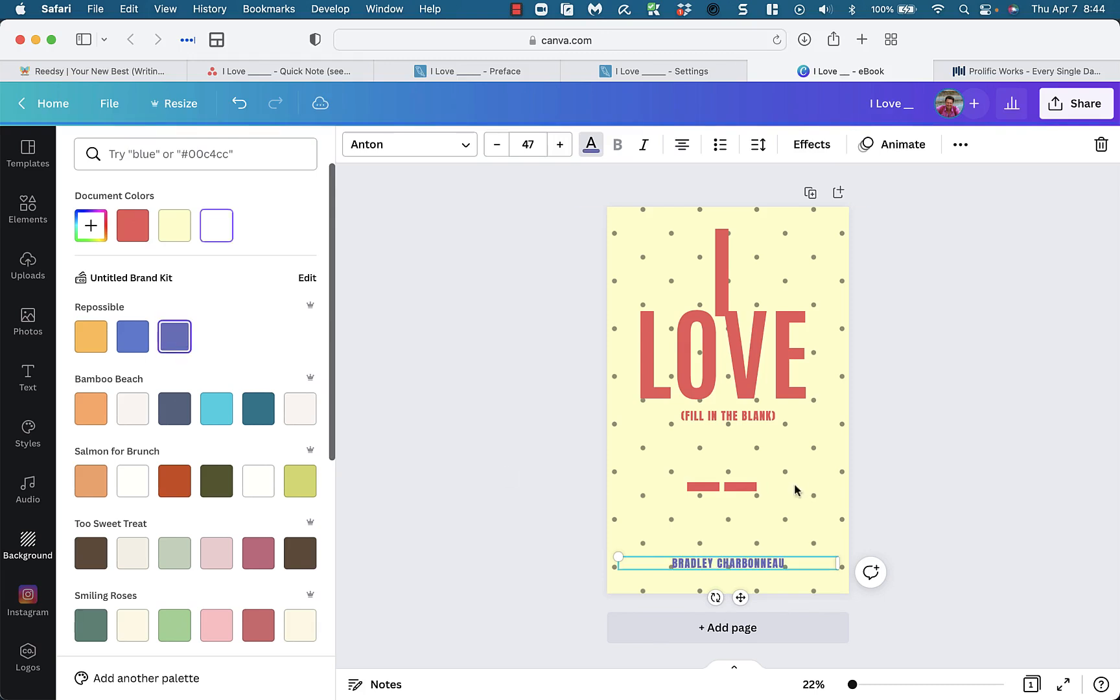
{"action": "key", "text": "Escape"}
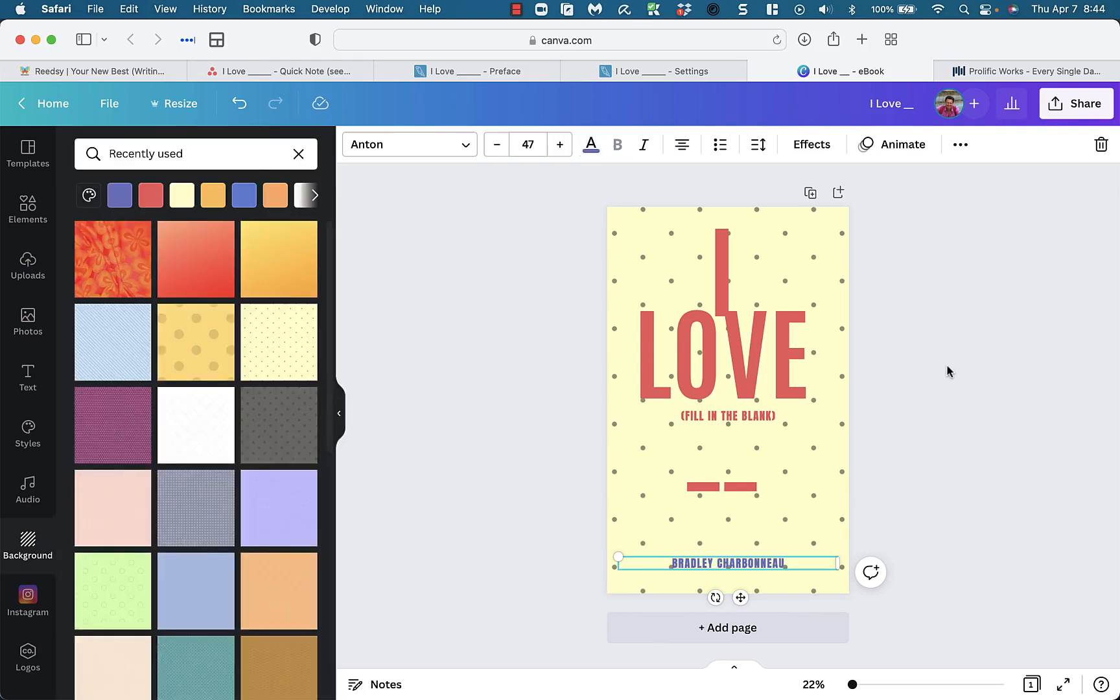
Move the "(FILL IN THE BLANK)" text directly beneath the title's blank underscores.
{"action": "left_click_drag", "start_coordinate": [726, 420], "coordinate": [724, 512]}
{"action": "left_click", "coordinate": [1026, 360]}
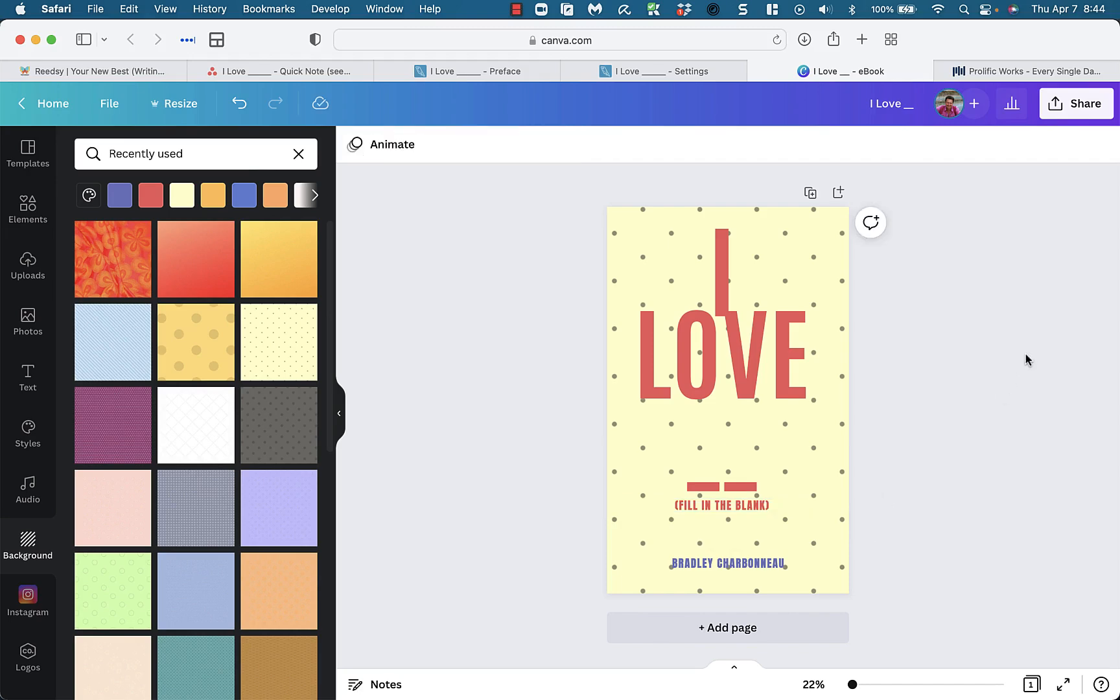
Download the finished cover design as a JPG file.
{"action": "left_click", "coordinate": [1072, 112]}
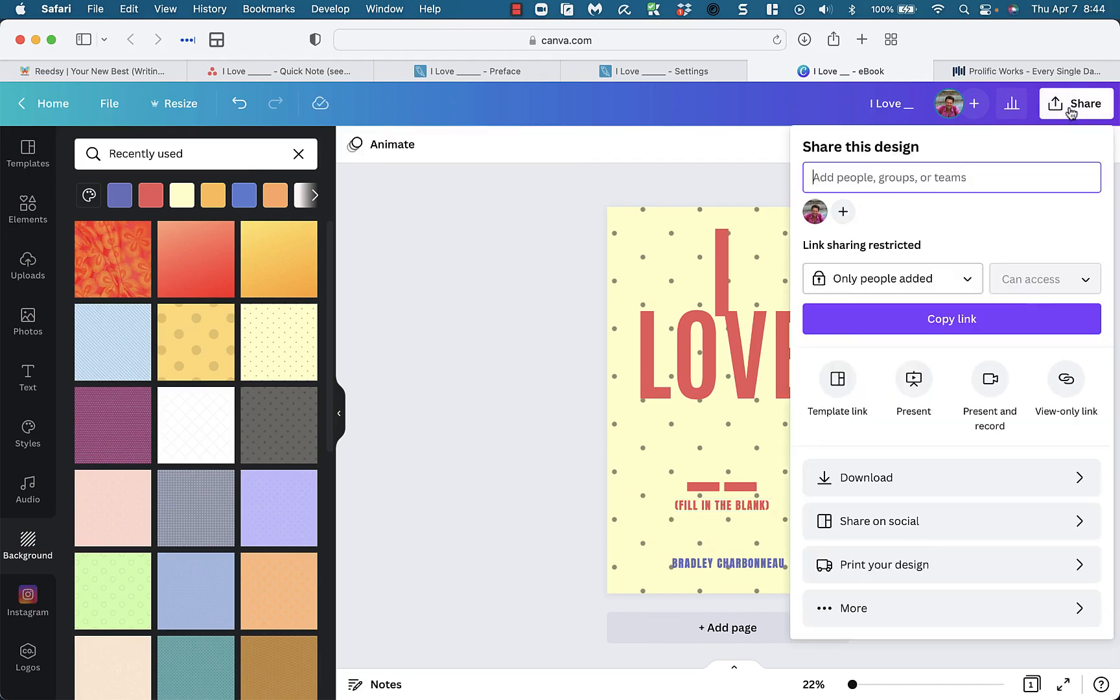
{"action": "left_click", "coordinate": [934, 497]}
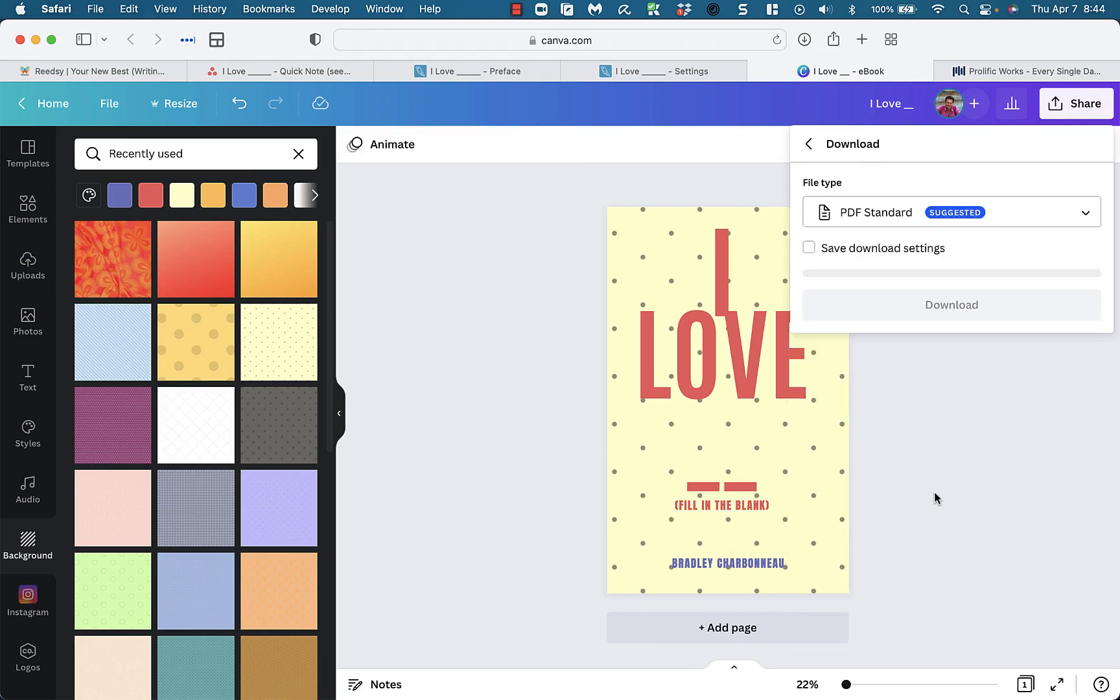
{"action": "left_click", "coordinate": [932, 214]}
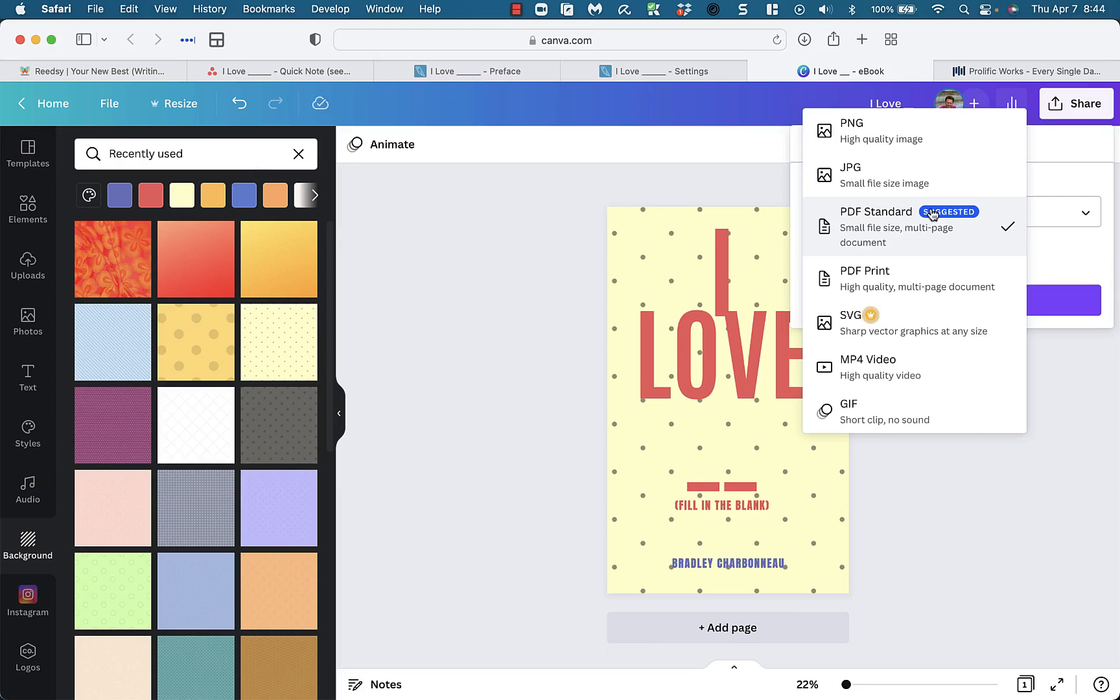
{"action": "left_click", "coordinate": [913, 182]}
{"action": "left_click", "coordinate": [927, 423]}
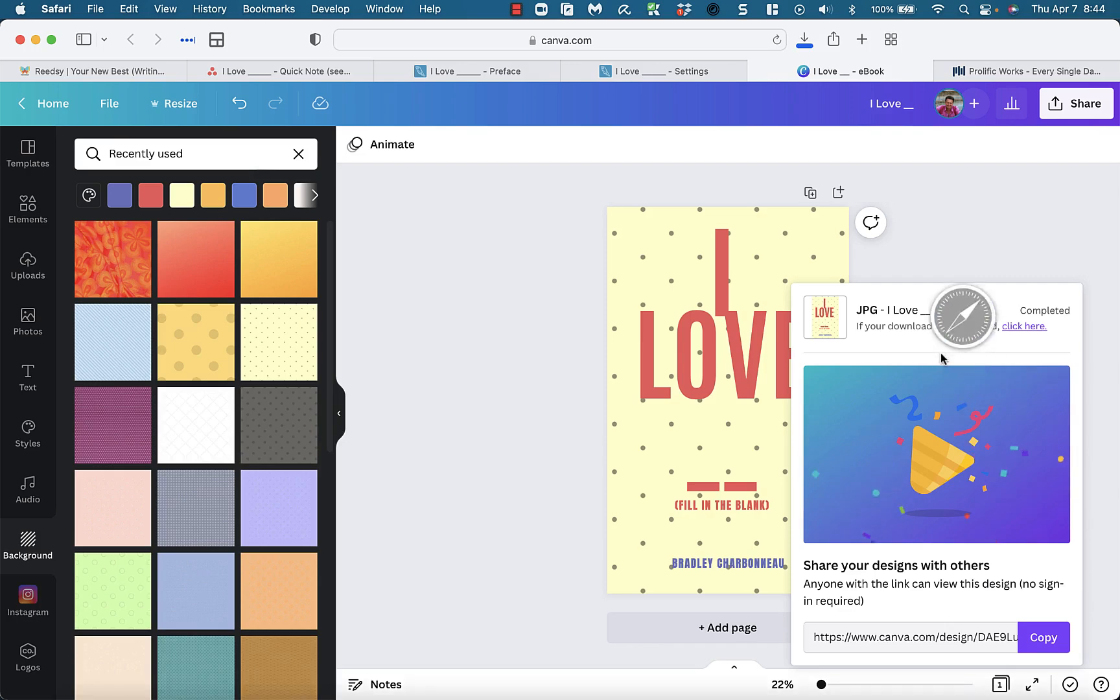
{"action": "left_click", "coordinate": [955, 268]}
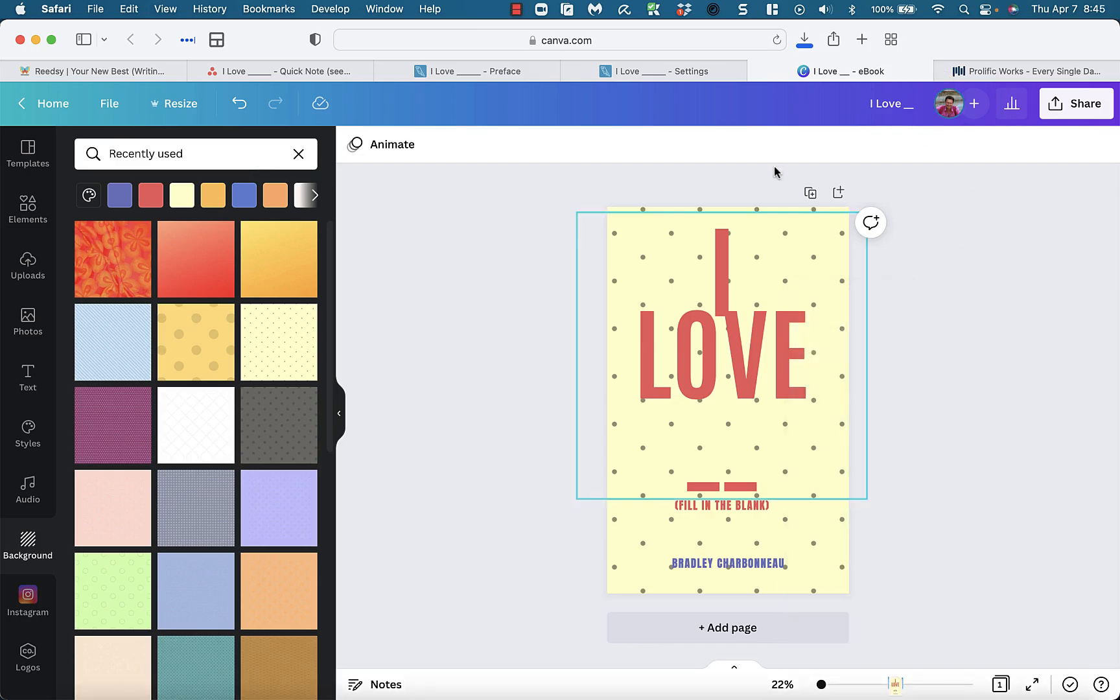
Switch to the book's settings in Reedsy and upload "I Love __.jpg" from Downloads as the book cover.
{"action": "left_click", "coordinate": [654, 75]}
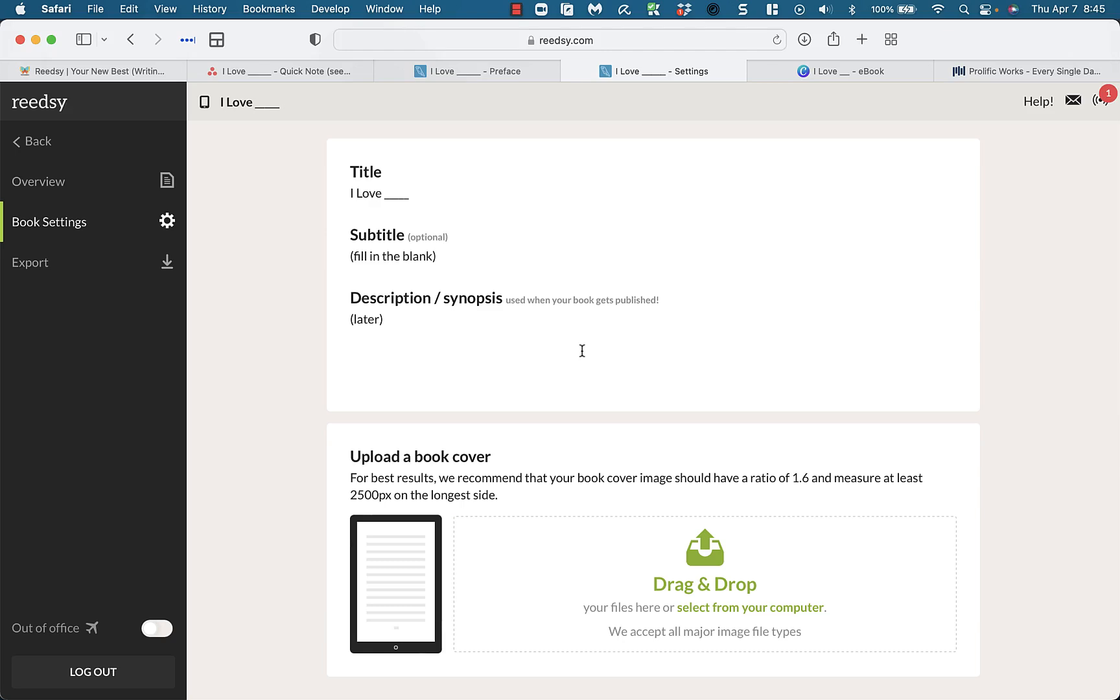
{"action": "scroll", "coordinate": [618, 559], "scroll_direction": "down", "scroll_amount": 1}
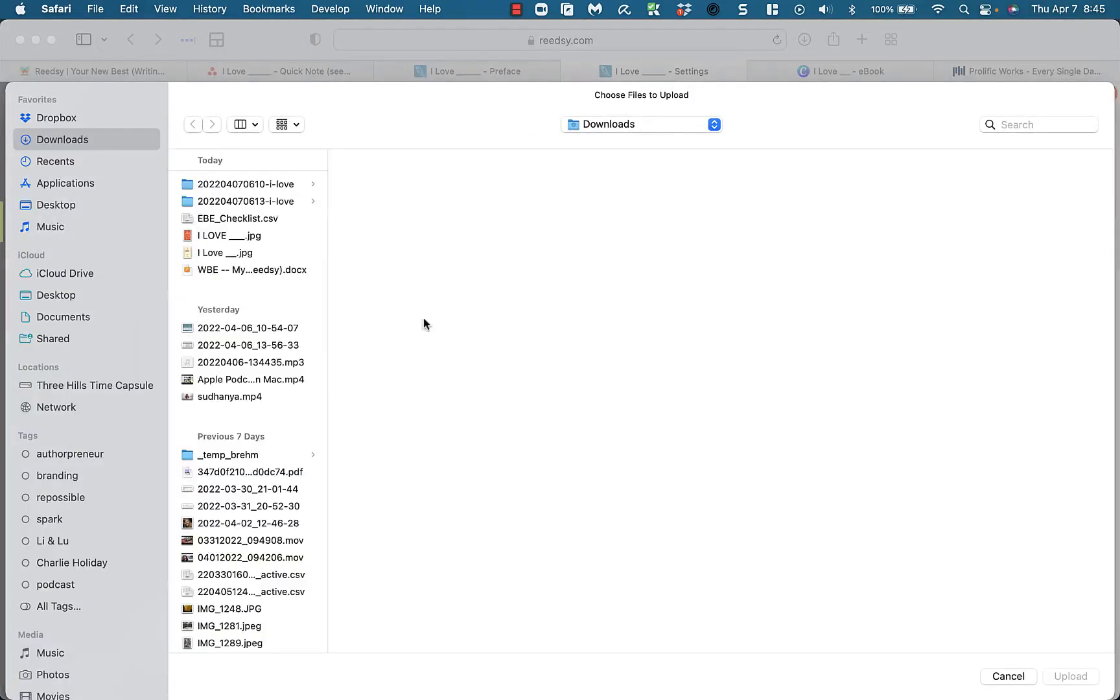
{"action": "left_click", "coordinate": [228, 255]}
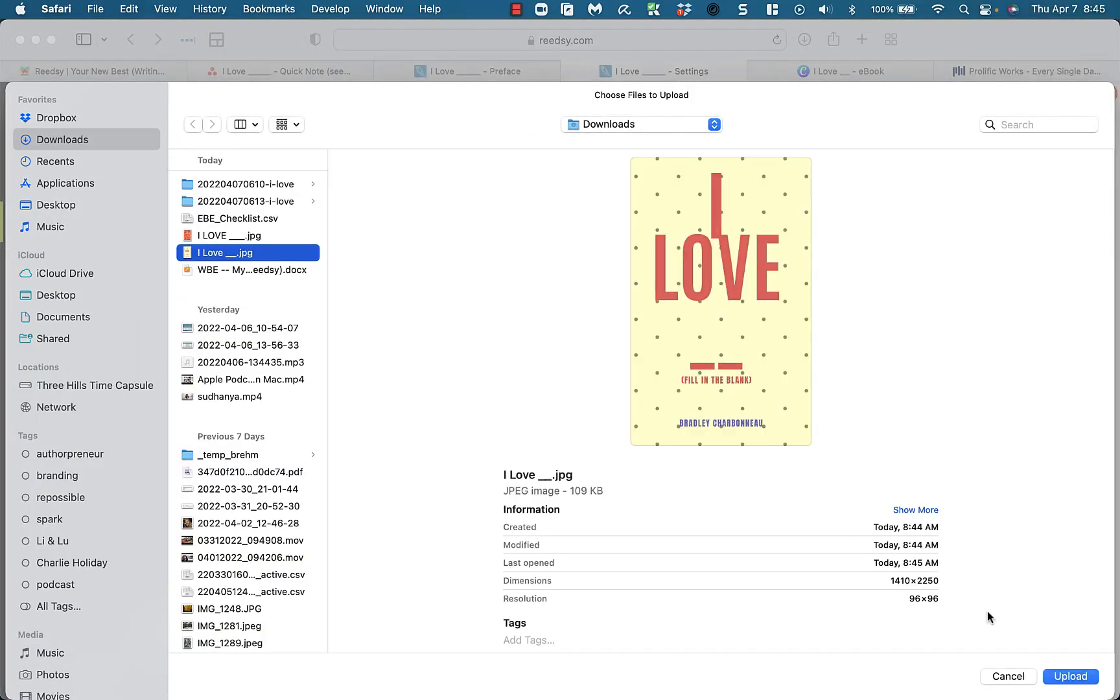
{"action": "left_click", "coordinate": [1070, 676]}
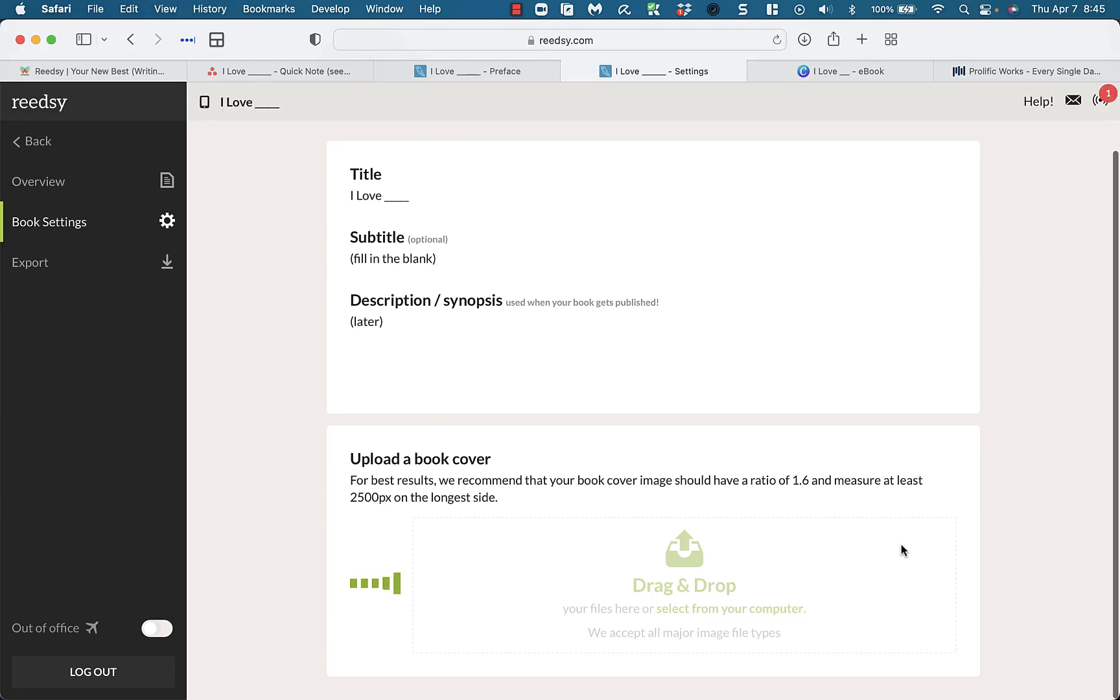
Open the book's export options and toggle drop caps at the start of chapters on and off again.
{"action": "scroll", "coordinate": [864, 588], "scroll_direction": "down", "scroll_amount": 2}
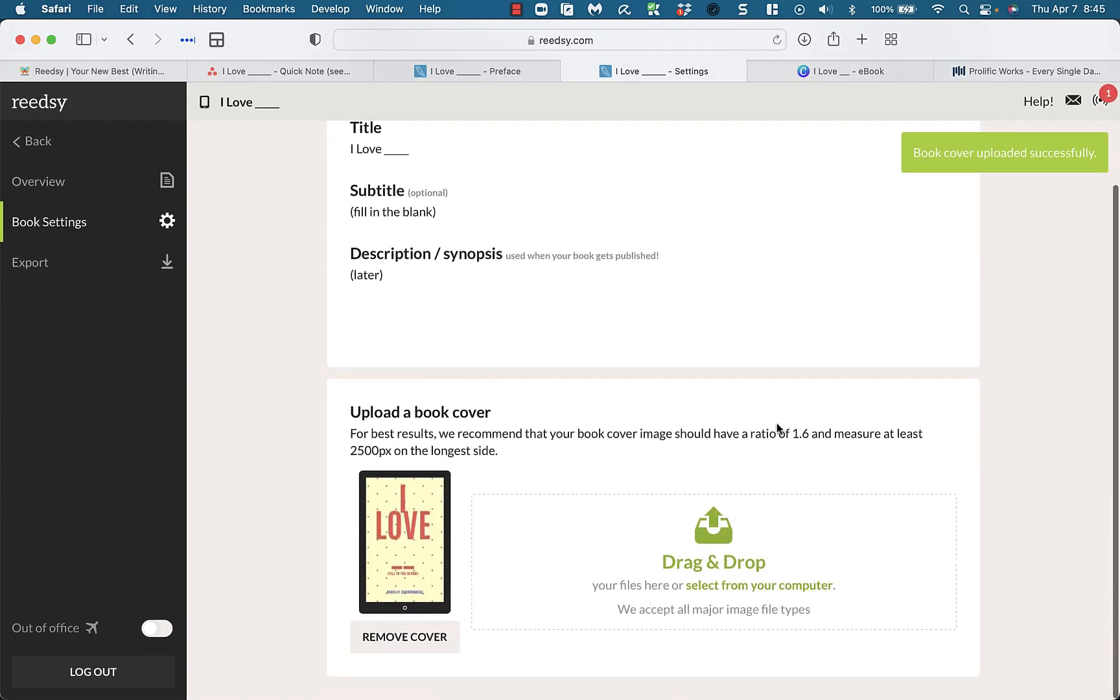
{"action": "scroll", "coordinate": [776, 427], "scroll_direction": "up", "scroll_amount": 3}
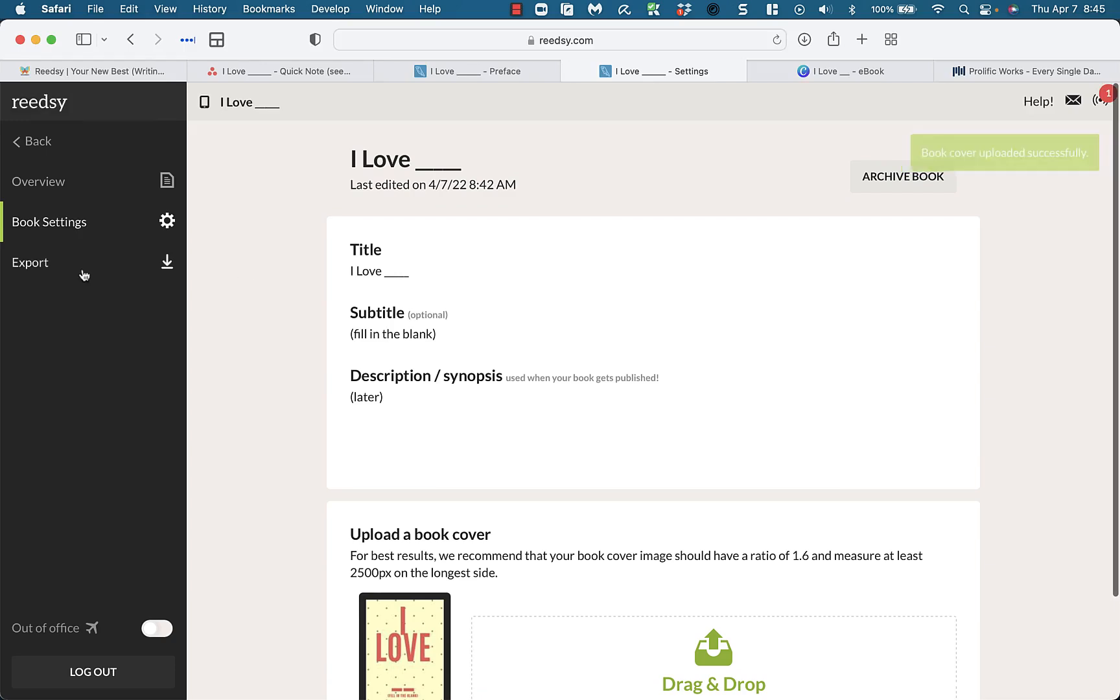
{"action": "left_click", "coordinate": [72, 275]}
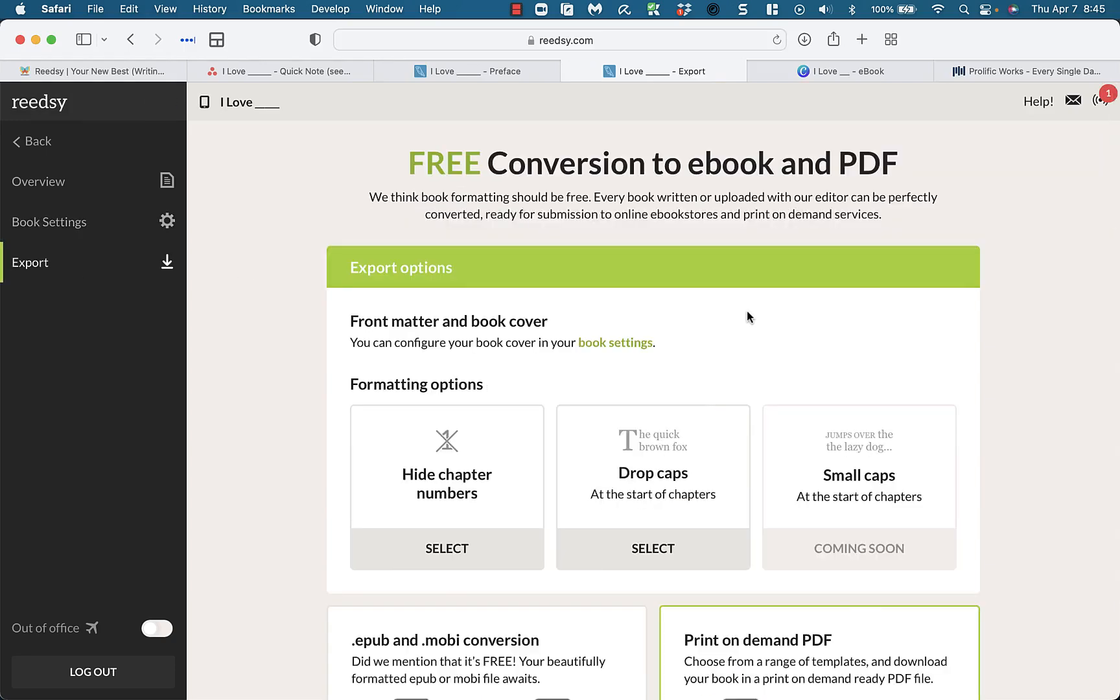
{"action": "scroll", "coordinate": [747, 316], "scroll_direction": "down", "scroll_amount": 5}
{"action": "left_click", "coordinate": [674, 310]}
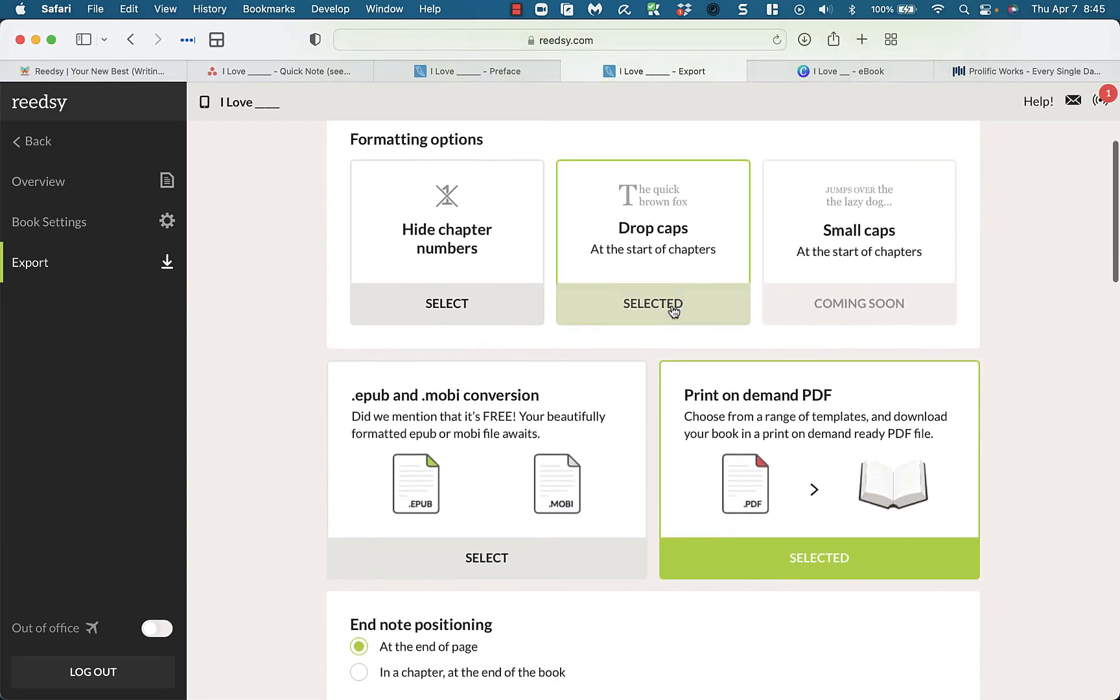
{"action": "left_click", "coordinate": [663, 297]}
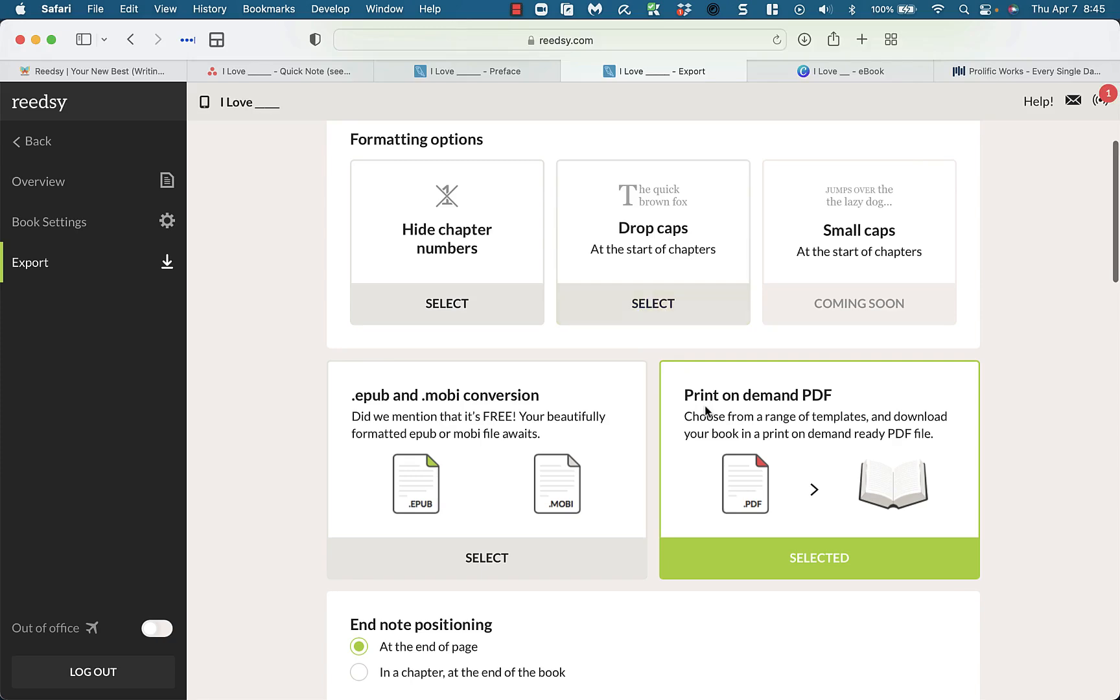
Compare the export settings offered for .epub and .mobi conversion with those for the print on demand PDF.
{"action": "scroll", "coordinate": [707, 409], "scroll_direction": "down", "scroll_amount": 1}
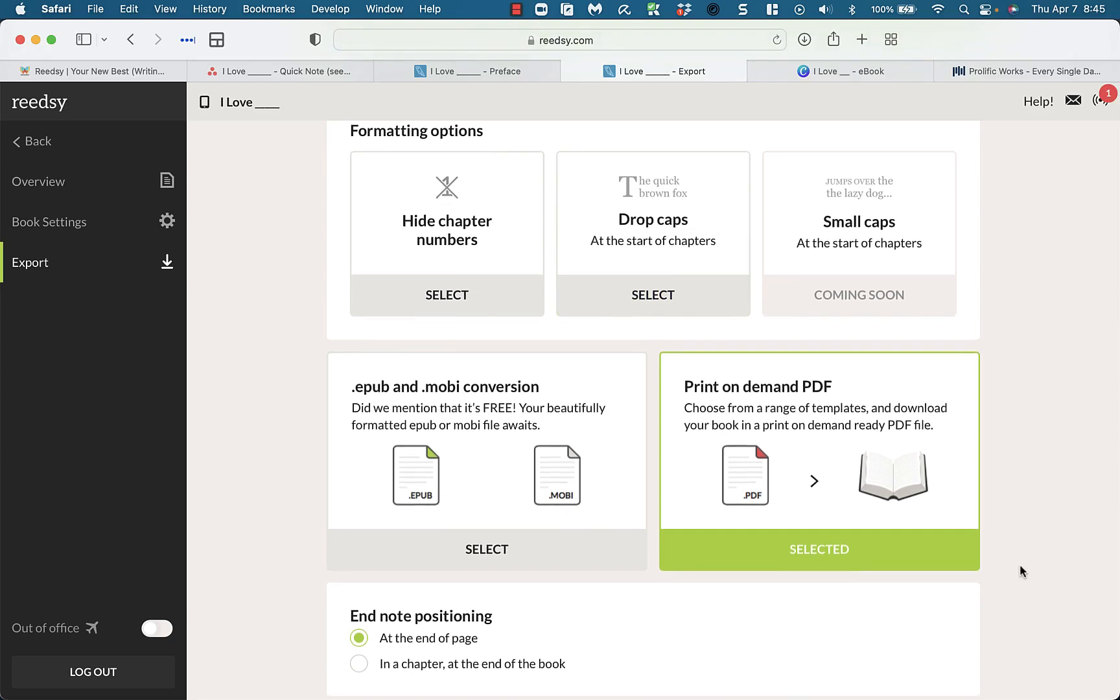
{"action": "scroll", "coordinate": [1022, 572], "scroll_direction": "down", "scroll_amount": 3}
{"action": "scroll", "coordinate": [1022, 572], "scroll_direction": "down", "scroll_amount": 4}
{"action": "scroll", "coordinate": [1021, 571], "scroll_direction": "up", "scroll_amount": 3}
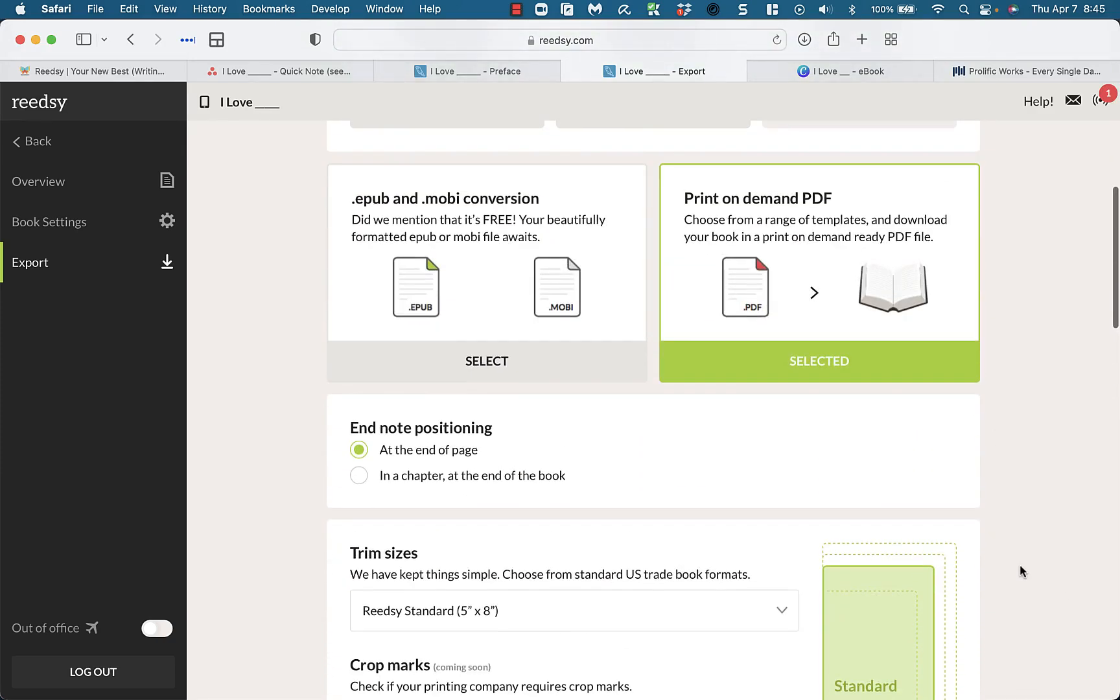
{"action": "left_click", "coordinate": [481, 365]}
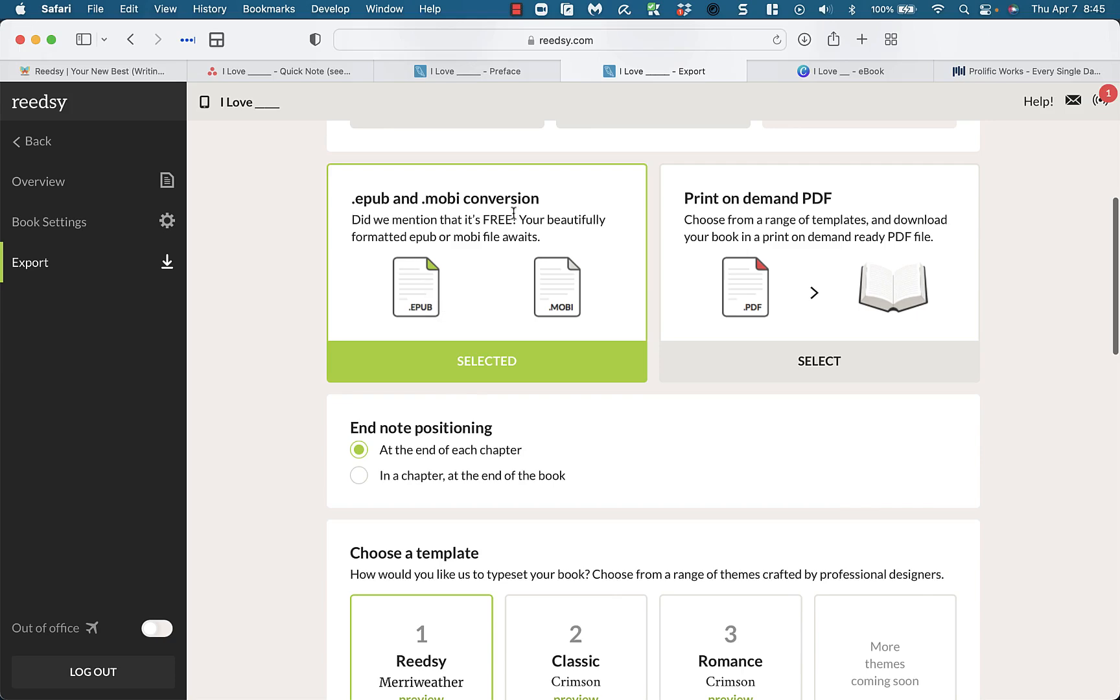
{"action": "scroll", "coordinate": [543, 440], "scroll_direction": "down", "scroll_amount": 1}
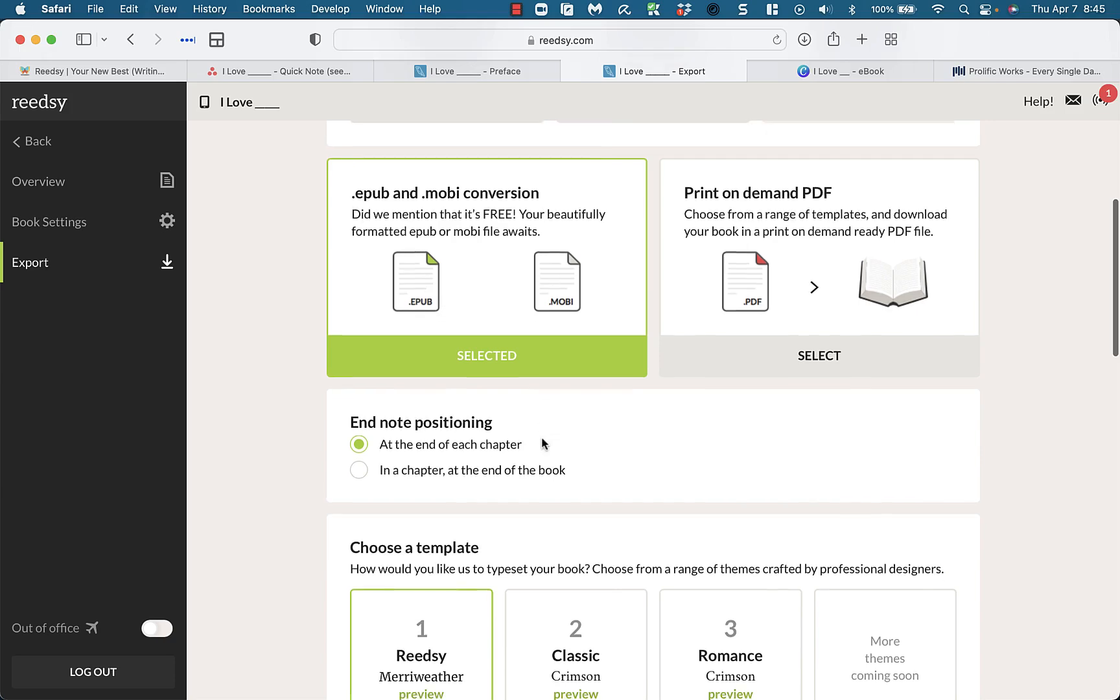
{"action": "left_click", "coordinate": [777, 359]}
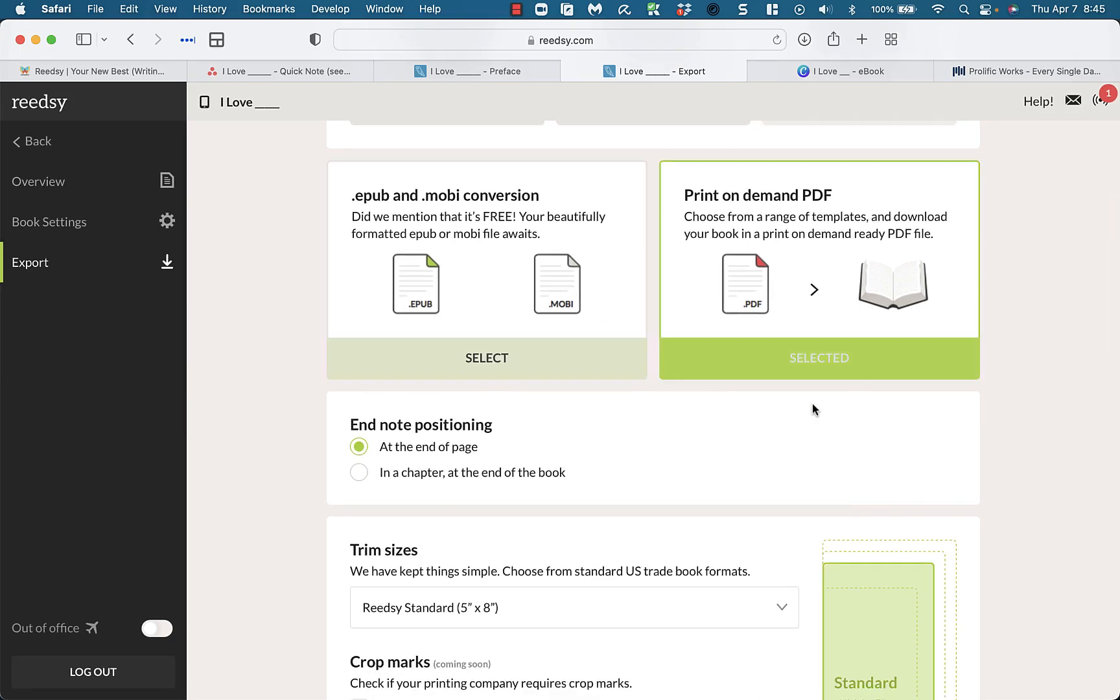
Export the book using .epub and .mobi conversion with the Reedsy template, and dismiss the typesetting notice.
{"action": "left_click", "coordinate": [457, 358]}
{"action": "scroll", "coordinate": [577, 509], "scroll_direction": "down", "scroll_amount": 2}
{"action": "scroll", "coordinate": [580, 515], "scroll_direction": "down", "scroll_amount": 2}
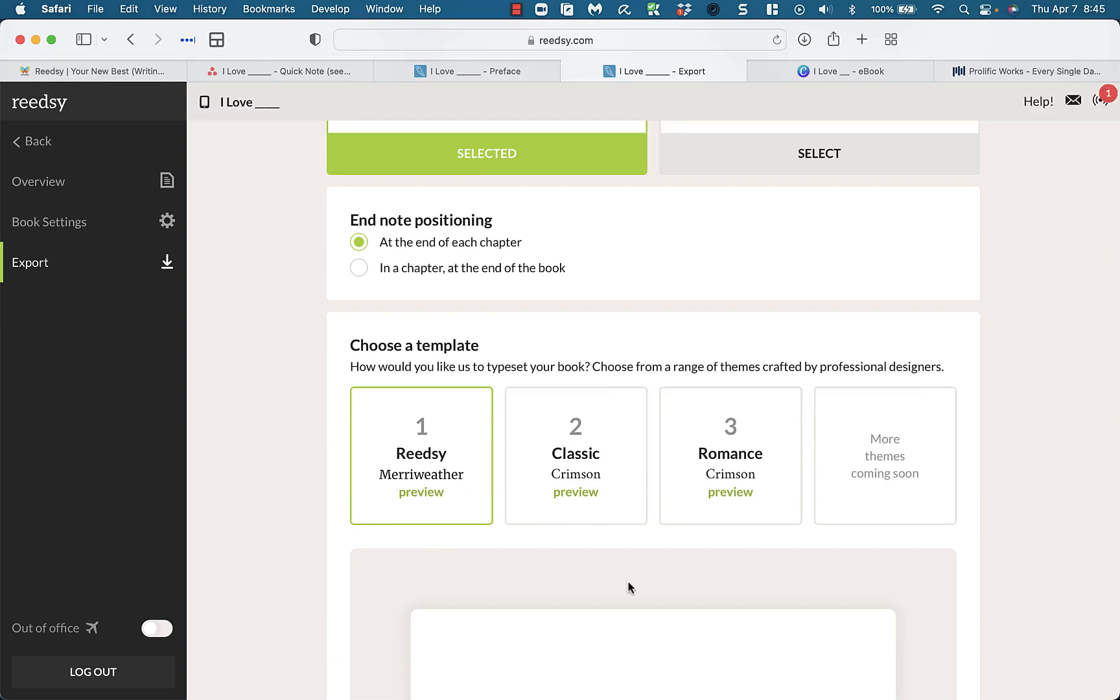
{"action": "scroll", "coordinate": [628, 587], "scroll_direction": "down", "scroll_amount": 6}
{"action": "scroll", "coordinate": [626, 584], "scroll_direction": "down", "scroll_amount": 5}
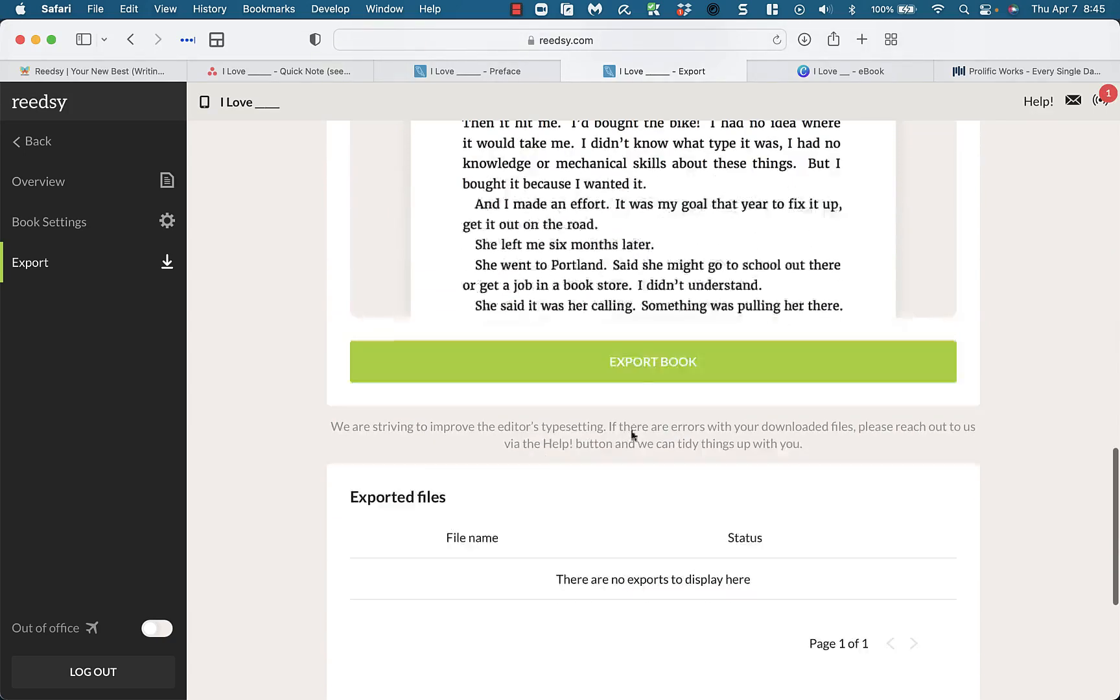
{"action": "left_click", "coordinate": [639, 366]}
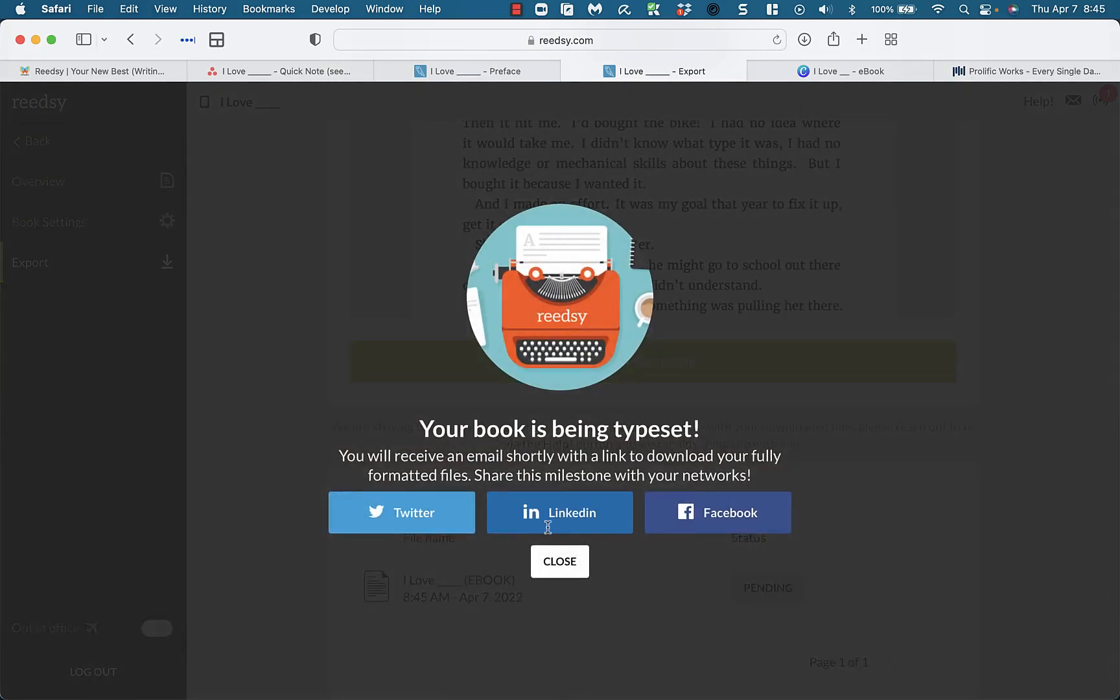
{"action": "left_click_drag", "start_coordinate": [422, 428], "coordinate": [761, 440]}
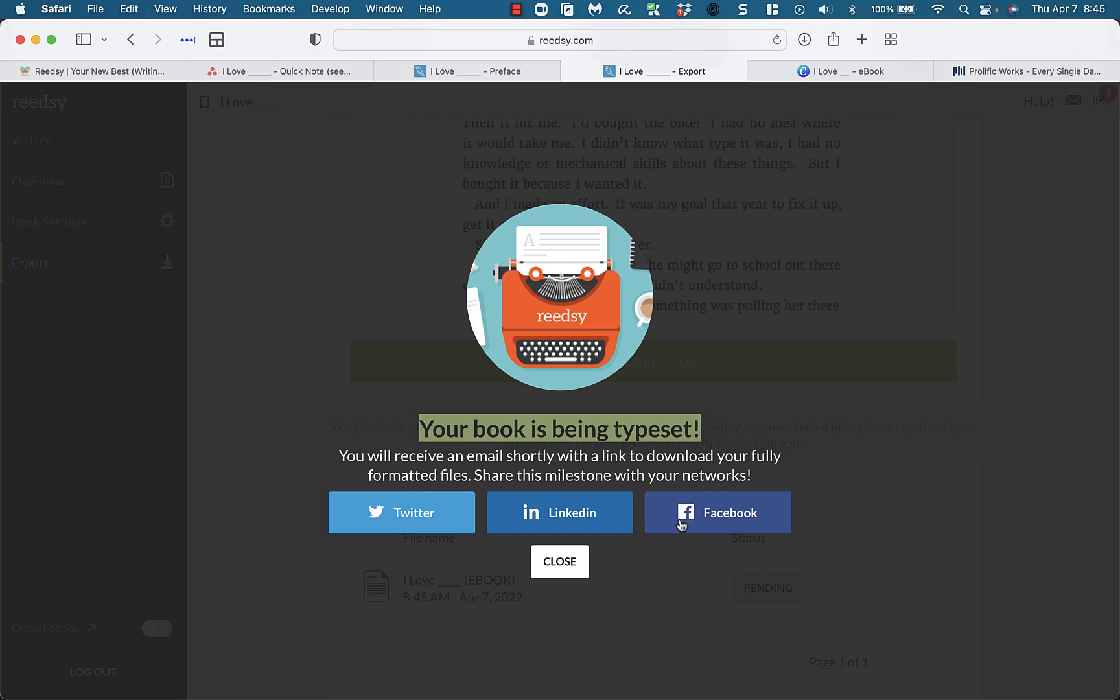
{"action": "left_click", "coordinate": [668, 577]}
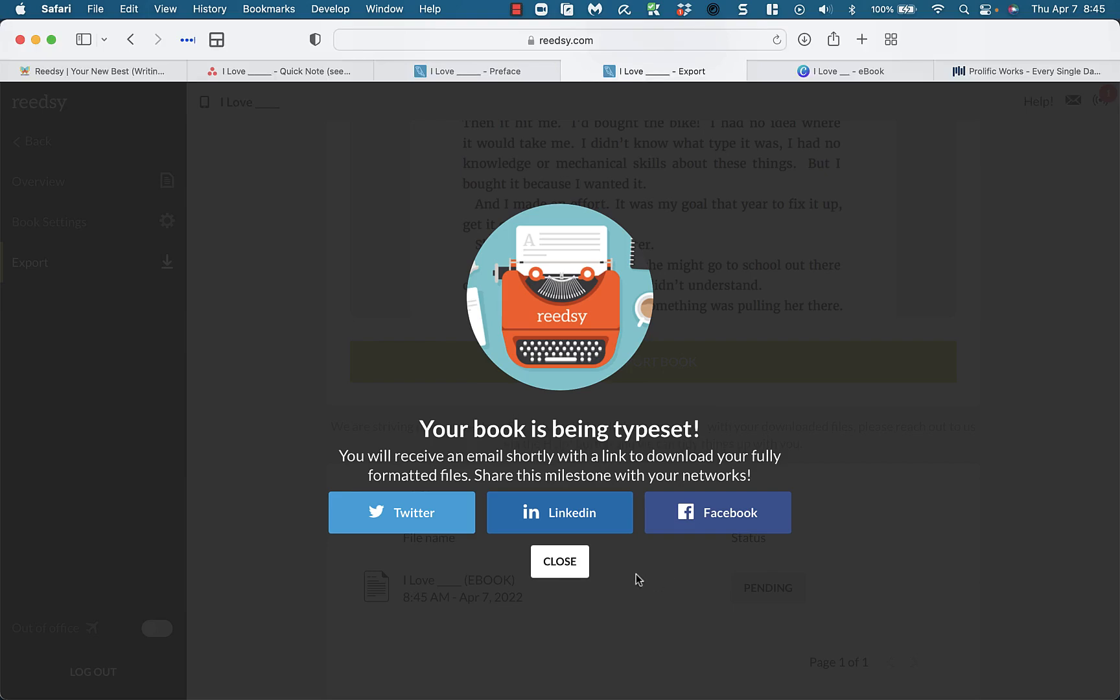
{"action": "left_click", "coordinate": [561, 562]}
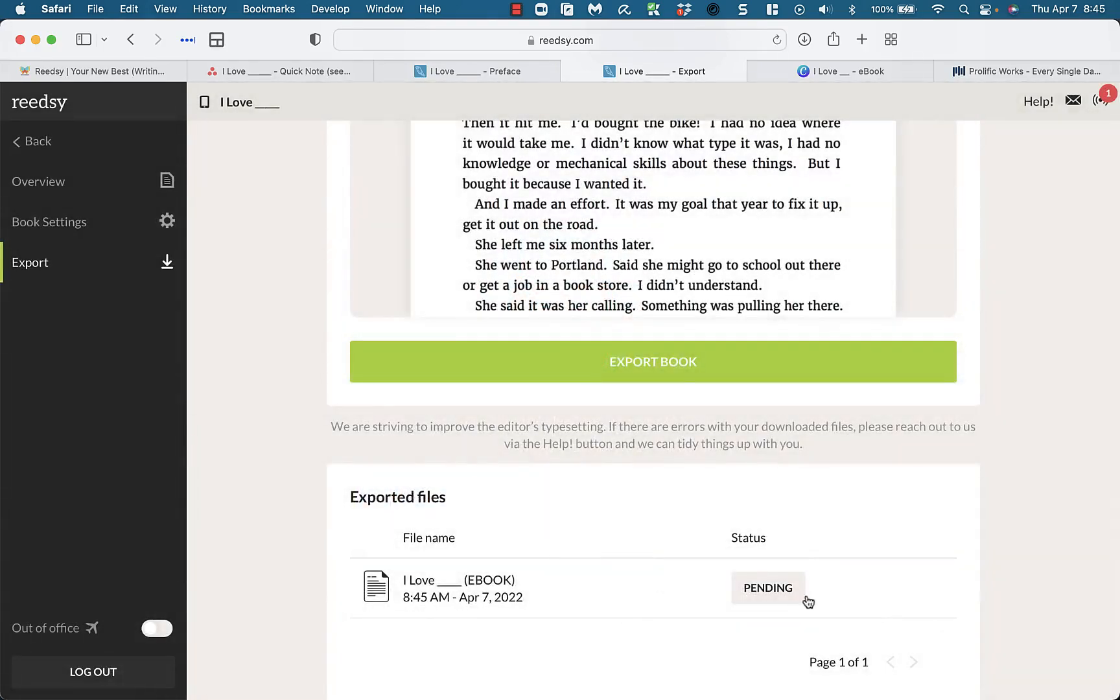
Reload the export page and check the status of the exported ebook file.
{"action": "left_click", "coordinate": [776, 40]}
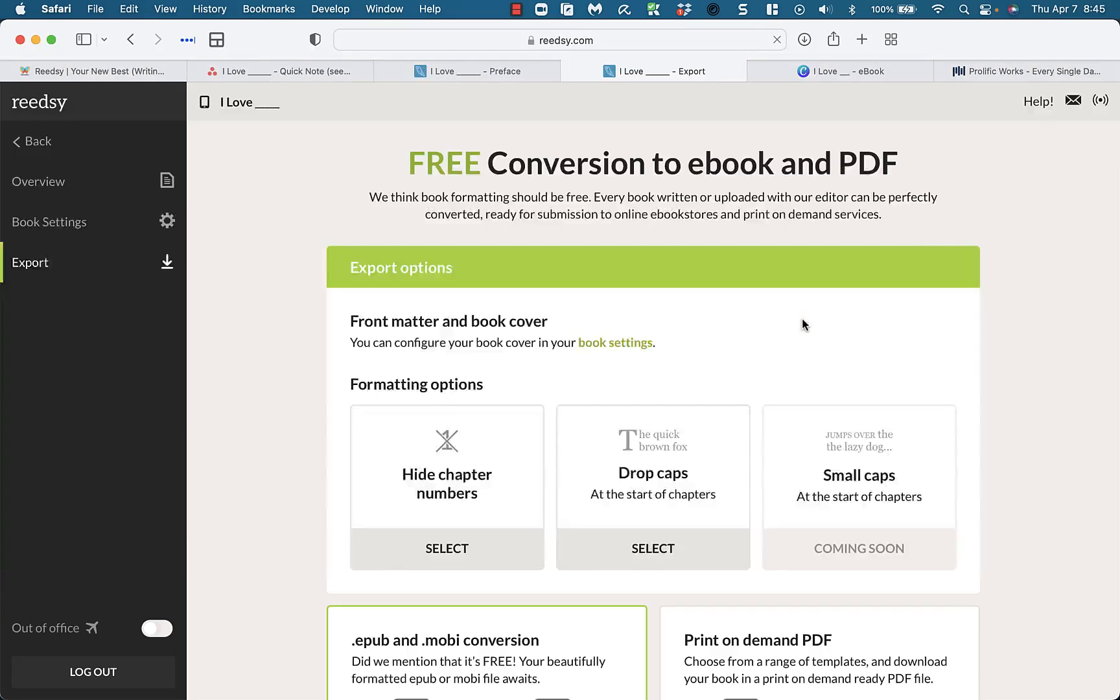
{"action": "scroll", "coordinate": [804, 324], "scroll_direction": "down", "scroll_amount": 10}
{"action": "scroll", "coordinate": [802, 318], "scroll_direction": "down", "scroll_amount": 12}
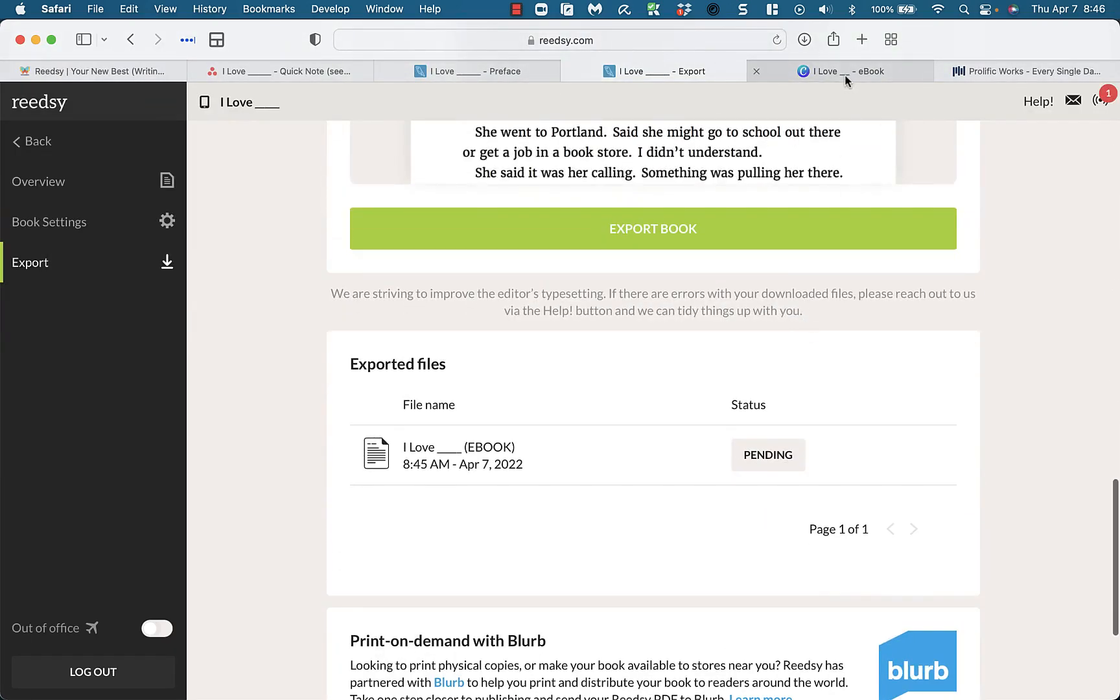
Switch to Prolific Works and start adding a book titled "I Love ______" under the author's own pen name.
{"action": "left_click", "coordinate": [846, 76]}
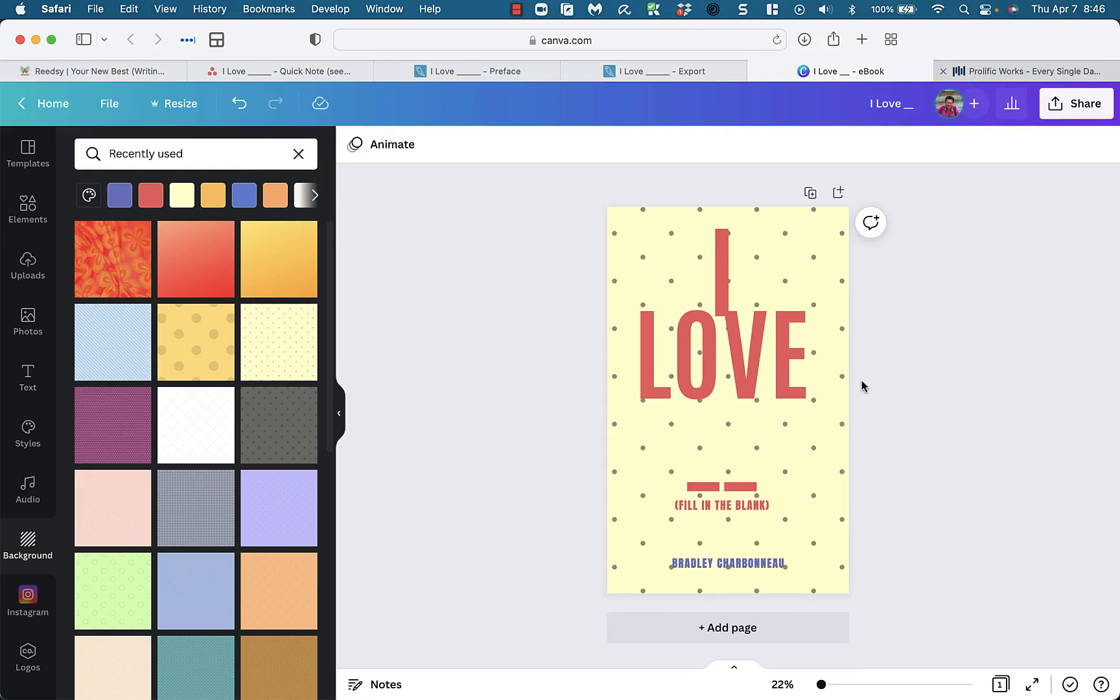
{"action": "key", "text": "ctrl+Tab"}
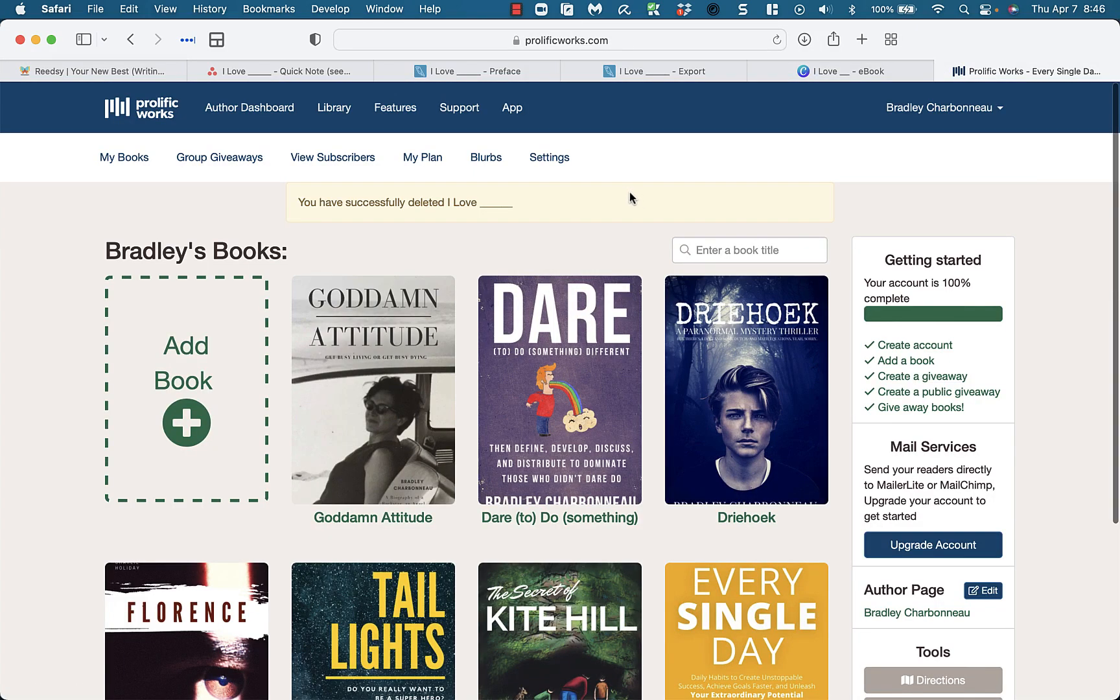
{"action": "left_click", "coordinate": [174, 362]}
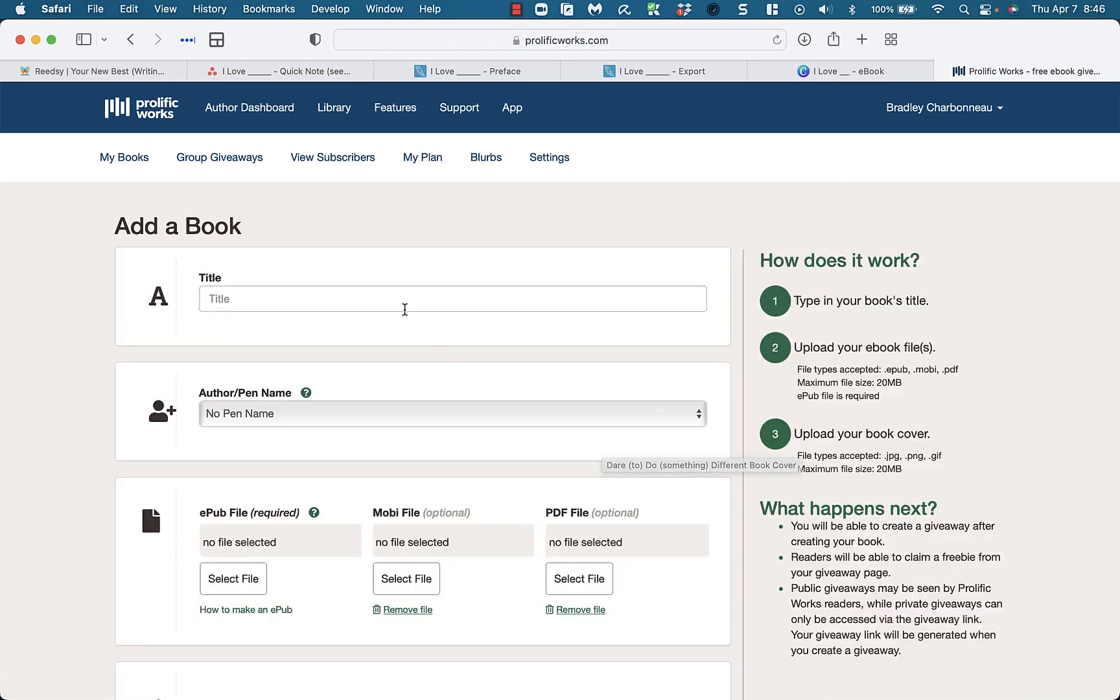
{"action": "left_click", "coordinate": [394, 298]}
{"action": "type", "text": "I Love _____"}
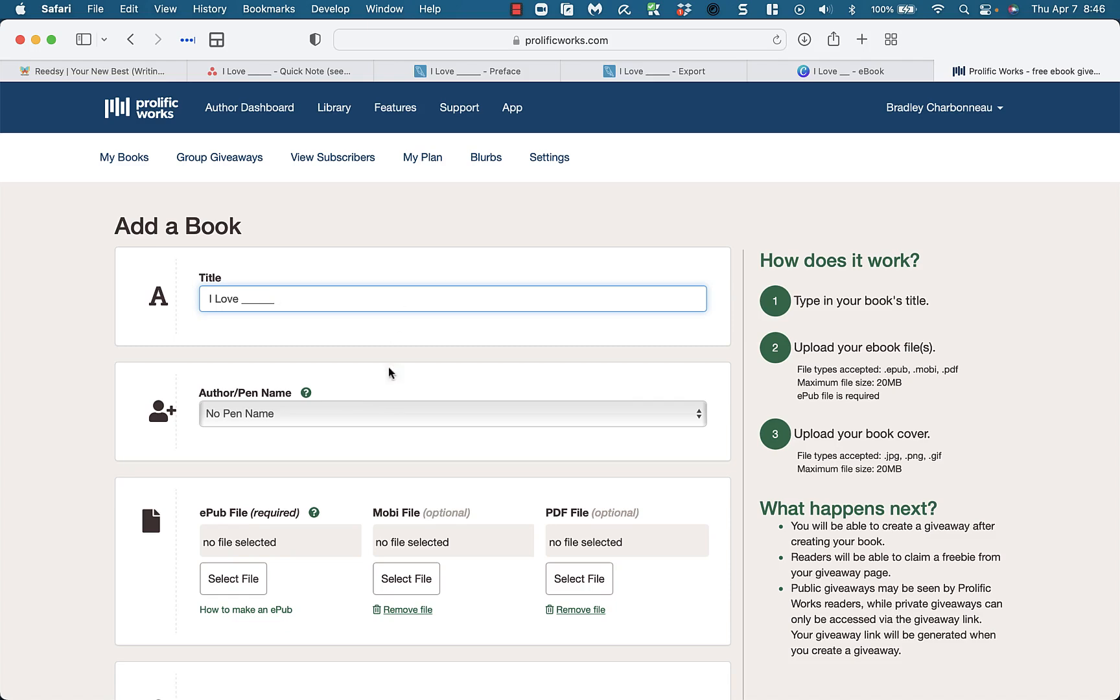
{"action": "left_click", "coordinate": [374, 416]}
{"action": "left_click", "coordinate": [365, 428]}
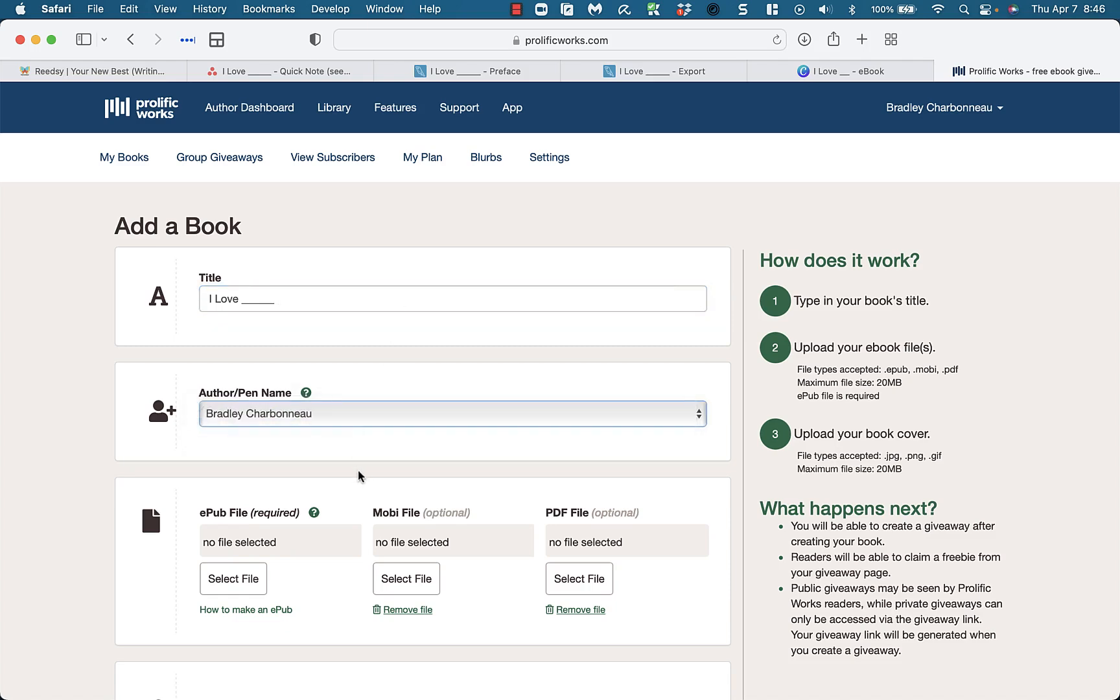
Enable DRM protection for the book and choose "I Love __.jpg" from Downloads as its cover image.
{"action": "scroll", "coordinate": [359, 476], "scroll_direction": "down", "scroll_amount": 5}
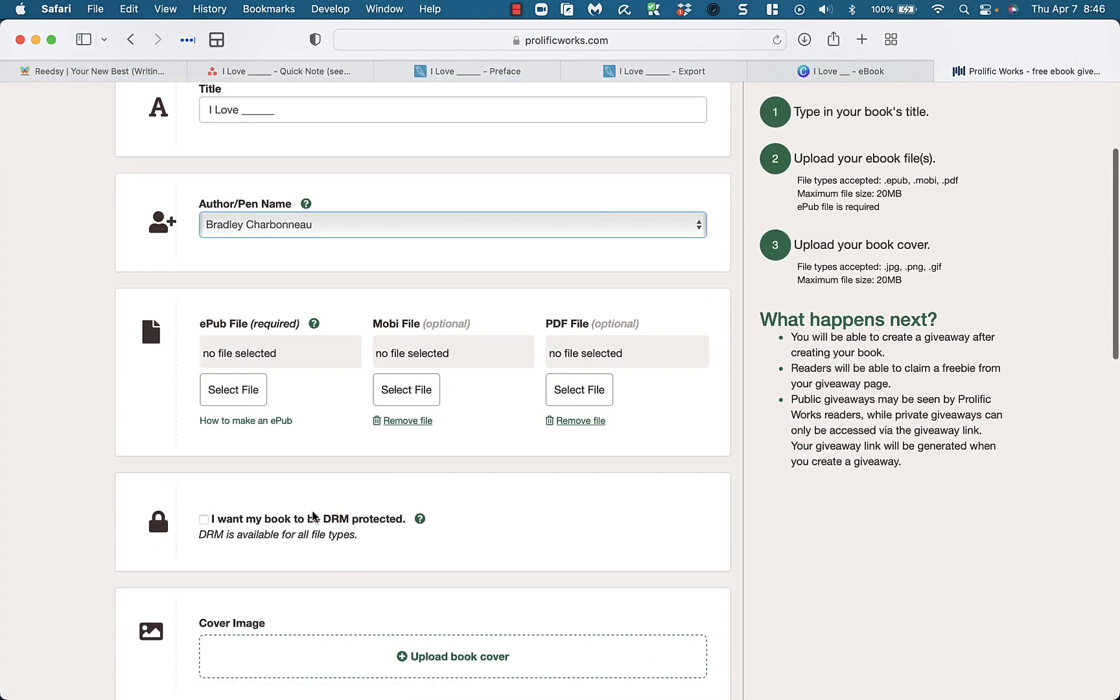
{"action": "left_click", "coordinate": [204, 519]}
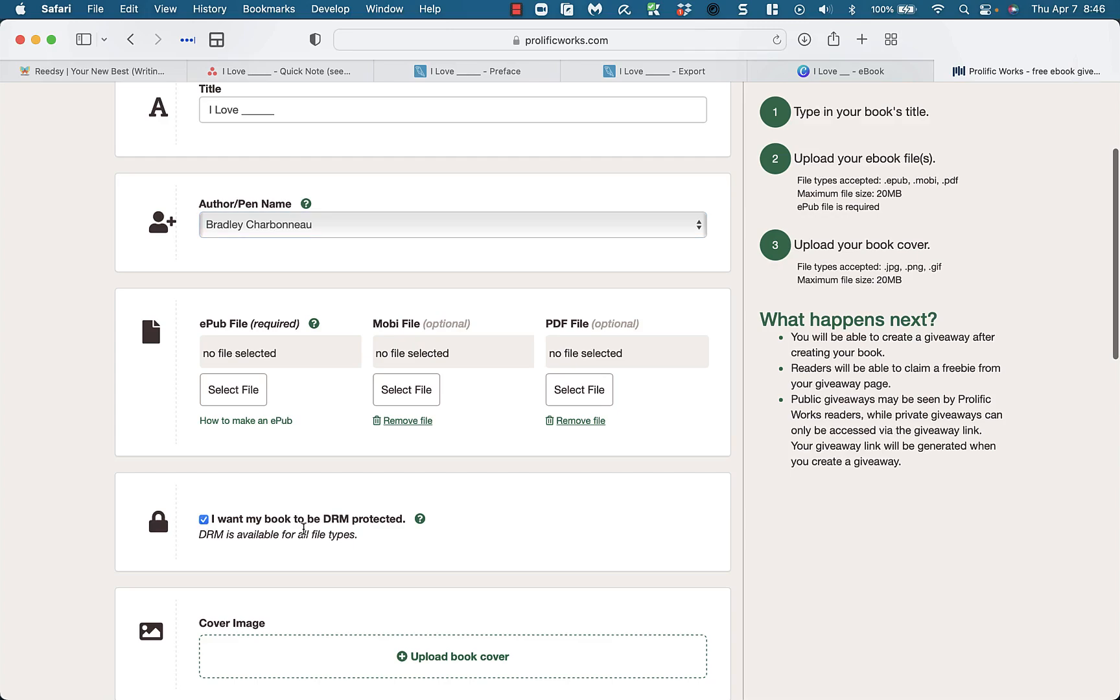
{"action": "scroll", "coordinate": [347, 585], "scroll_direction": "down", "scroll_amount": 4}
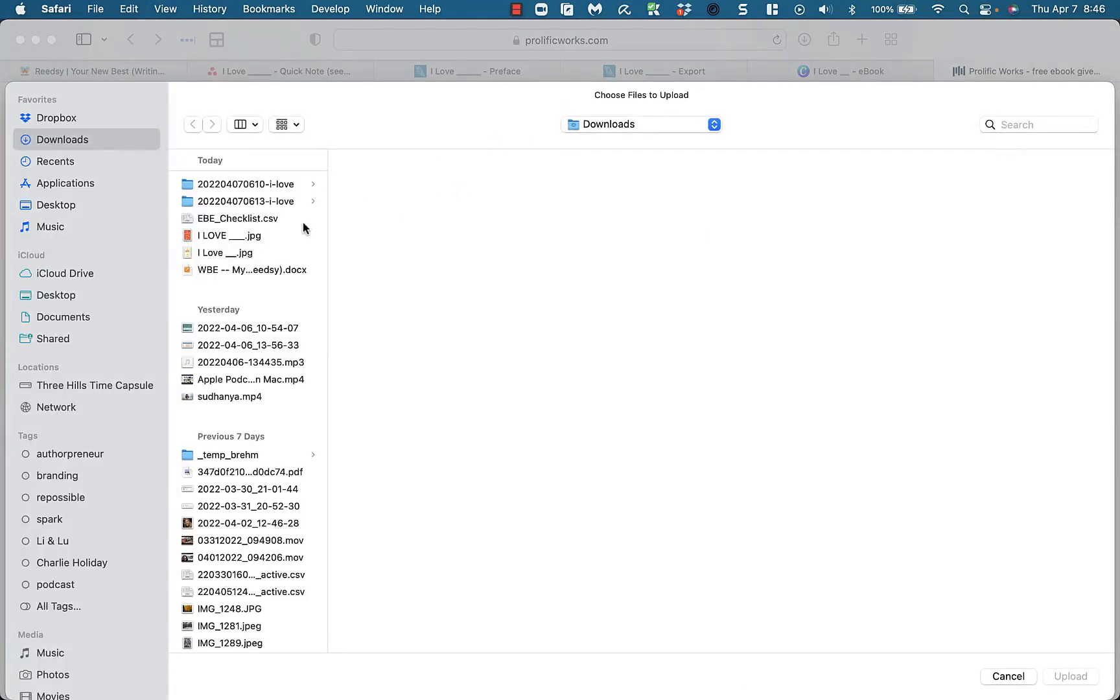
{"action": "left_click", "coordinate": [228, 253]}
{"action": "left_click", "coordinate": [1063, 676]}
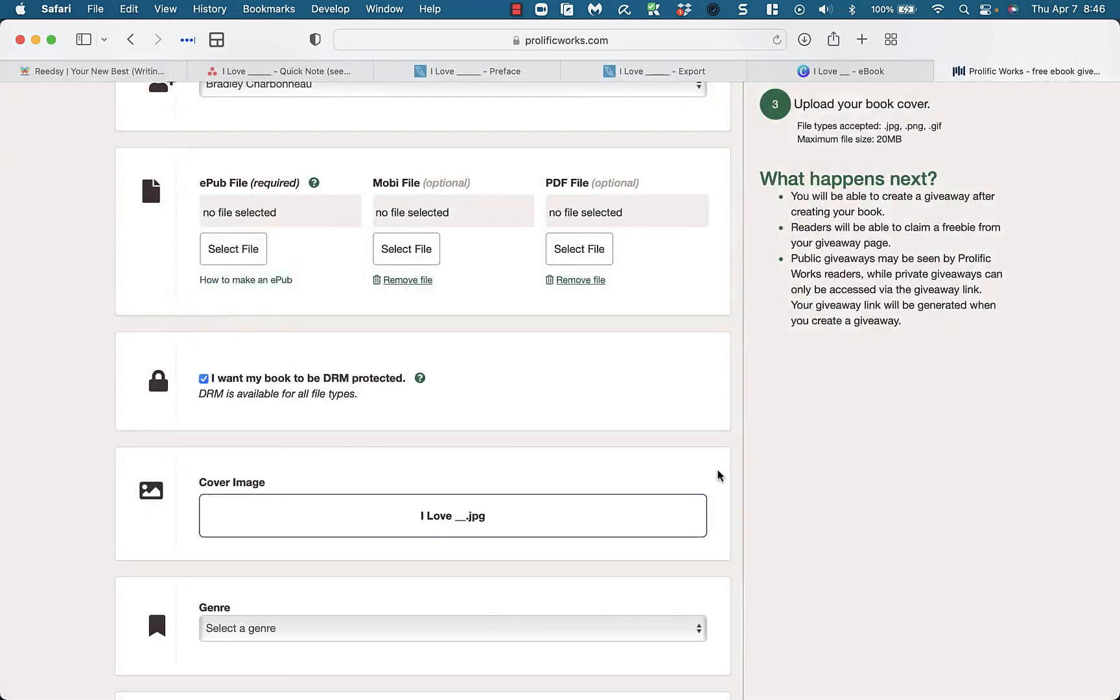
Set the book's genre to Self-Help and the additional genres to Humor & Entertainment and Health.
{"action": "scroll", "coordinate": [389, 569], "scroll_direction": "down", "scroll_amount": 5}
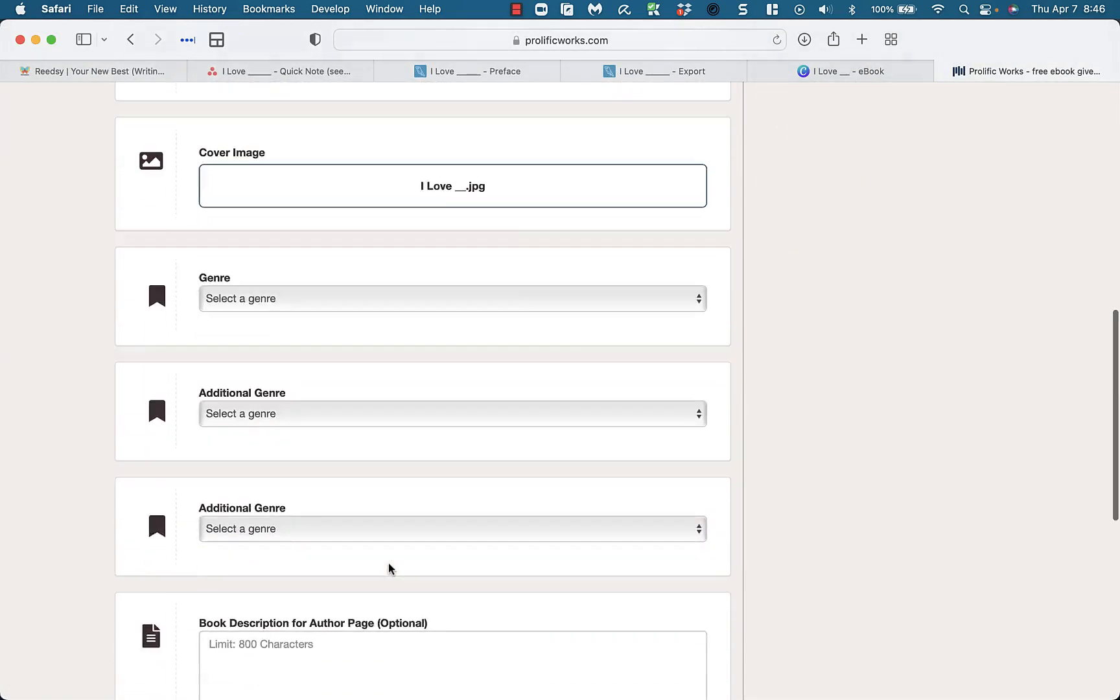
{"action": "left_click", "coordinate": [265, 283]}
{"action": "scroll", "coordinate": [272, 400], "scroll_direction": "down", "scroll_amount": 3}
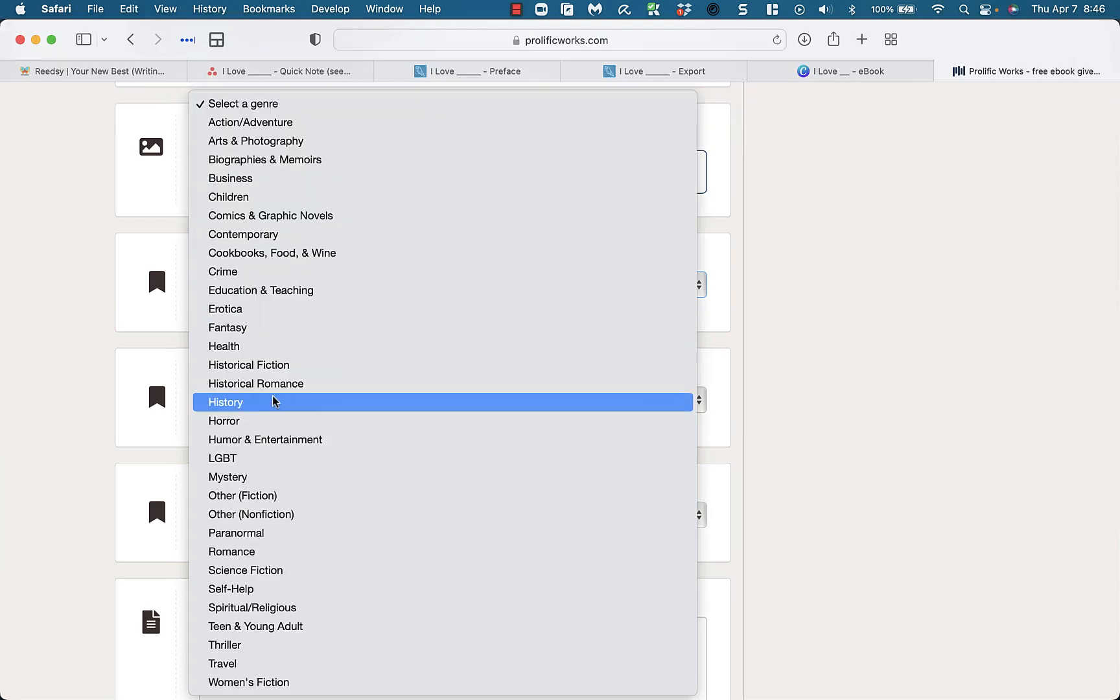
{"action": "left_click", "coordinate": [288, 587]}
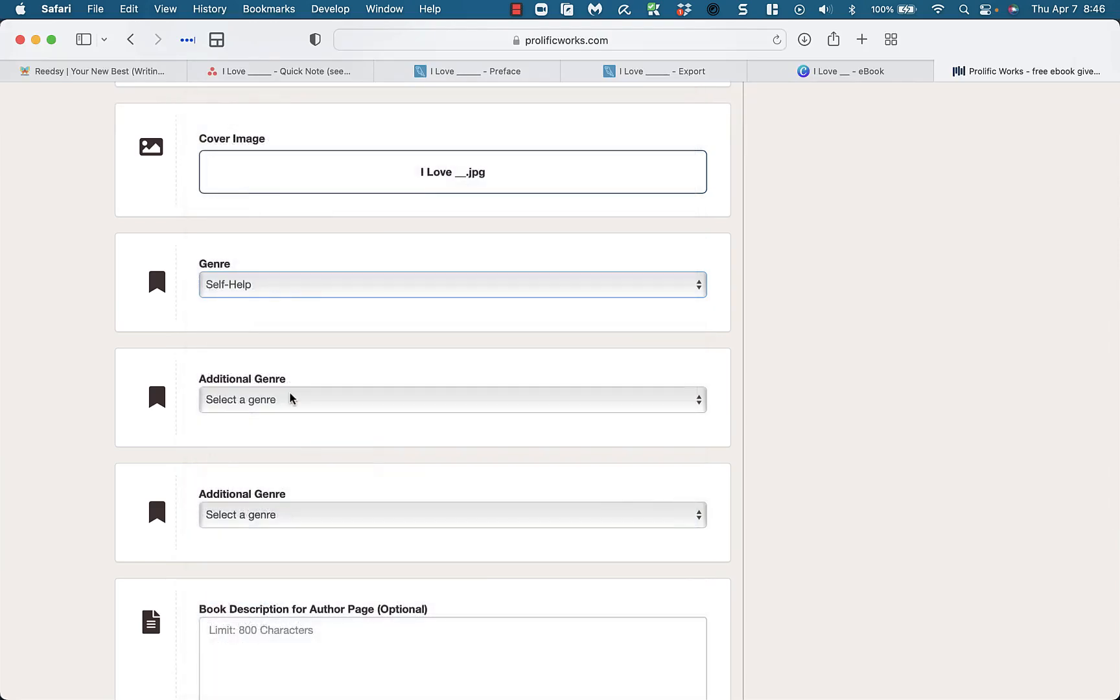
{"action": "left_click", "coordinate": [290, 394]}
{"action": "scroll", "coordinate": [318, 530], "scroll_direction": "down", "scroll_amount": 3}
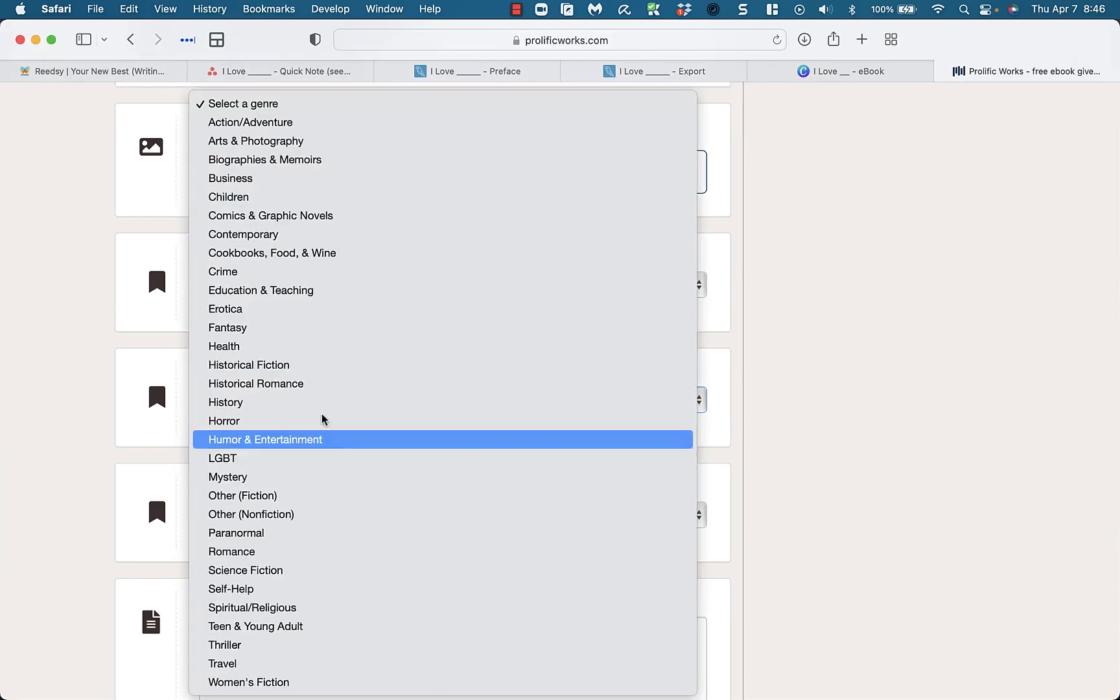
{"action": "left_click", "coordinate": [320, 443]}
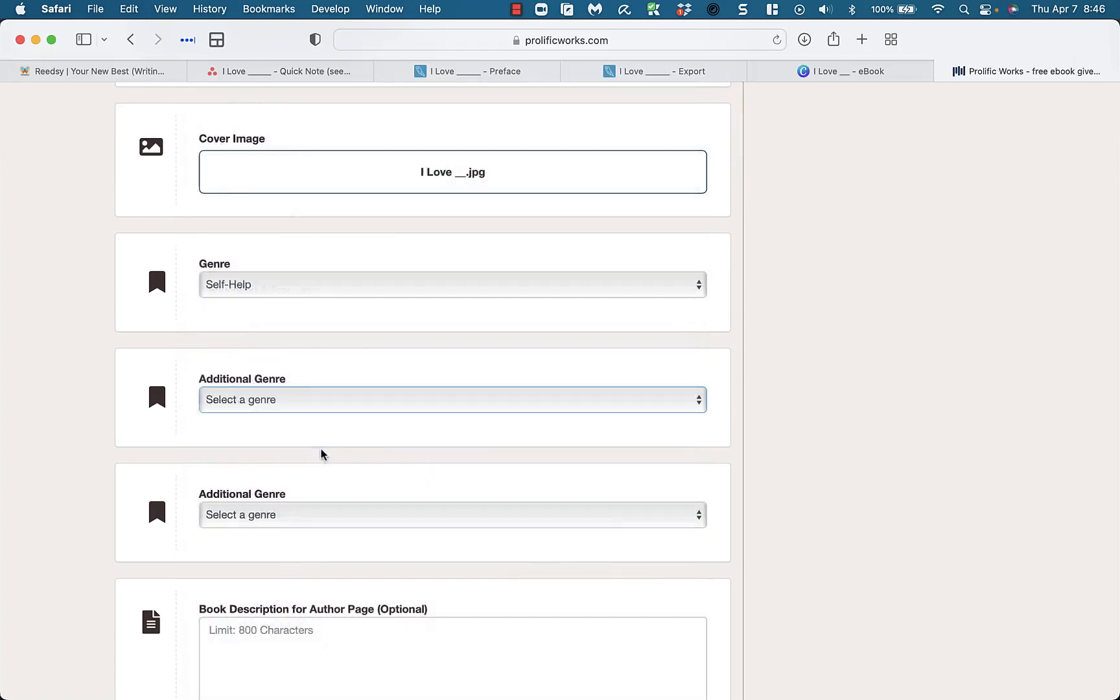
{"action": "left_click", "coordinate": [315, 518]}
{"action": "scroll", "coordinate": [314, 522], "scroll_direction": "down", "scroll_amount": 5}
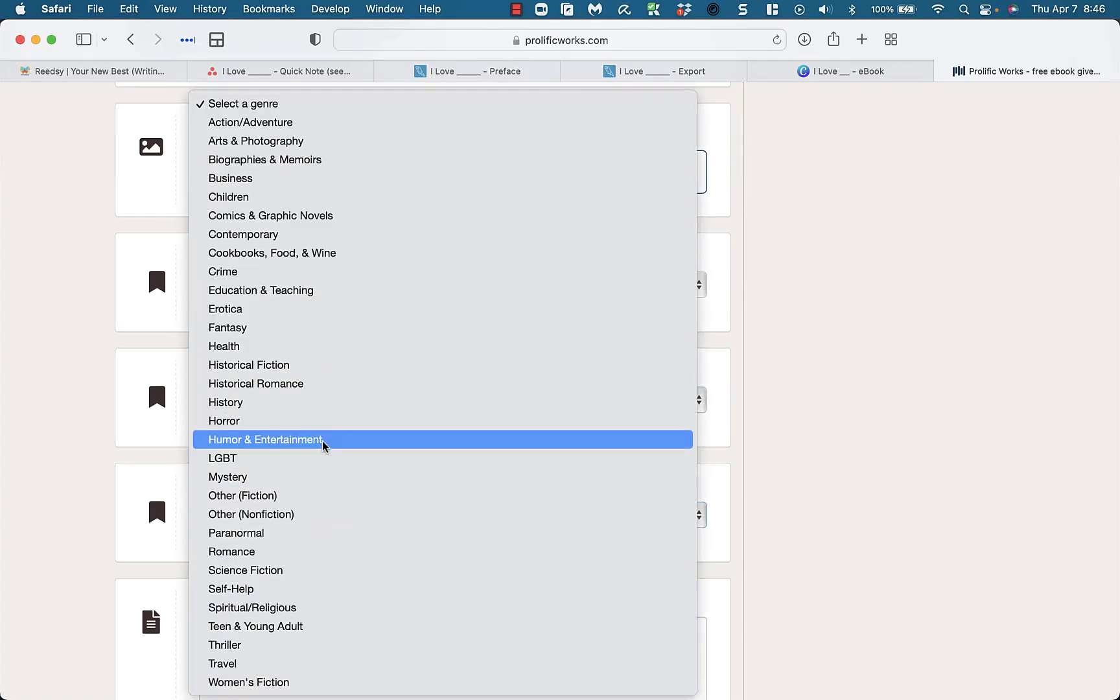
{"action": "left_click", "coordinate": [315, 351]}
Enter "will update later" as the book description for the author page.
{"action": "scroll", "coordinate": [513, 548], "scroll_direction": "down", "scroll_amount": 5}
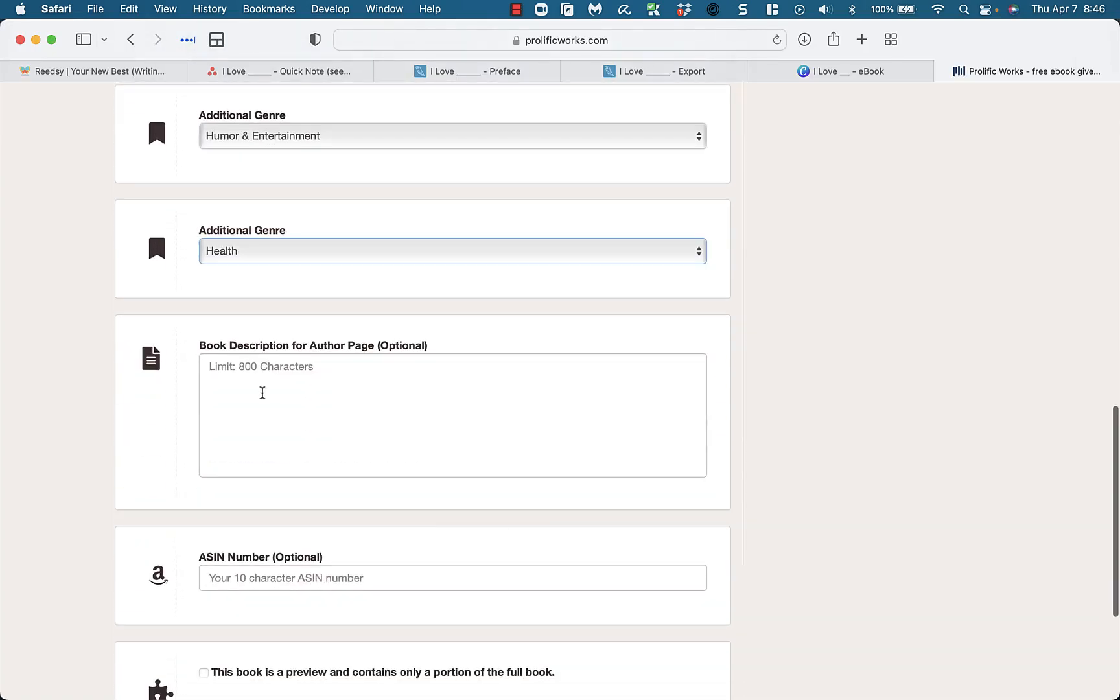
{"action": "left_click", "coordinate": [263, 394]}
{"action": "type", "text": "will up"}
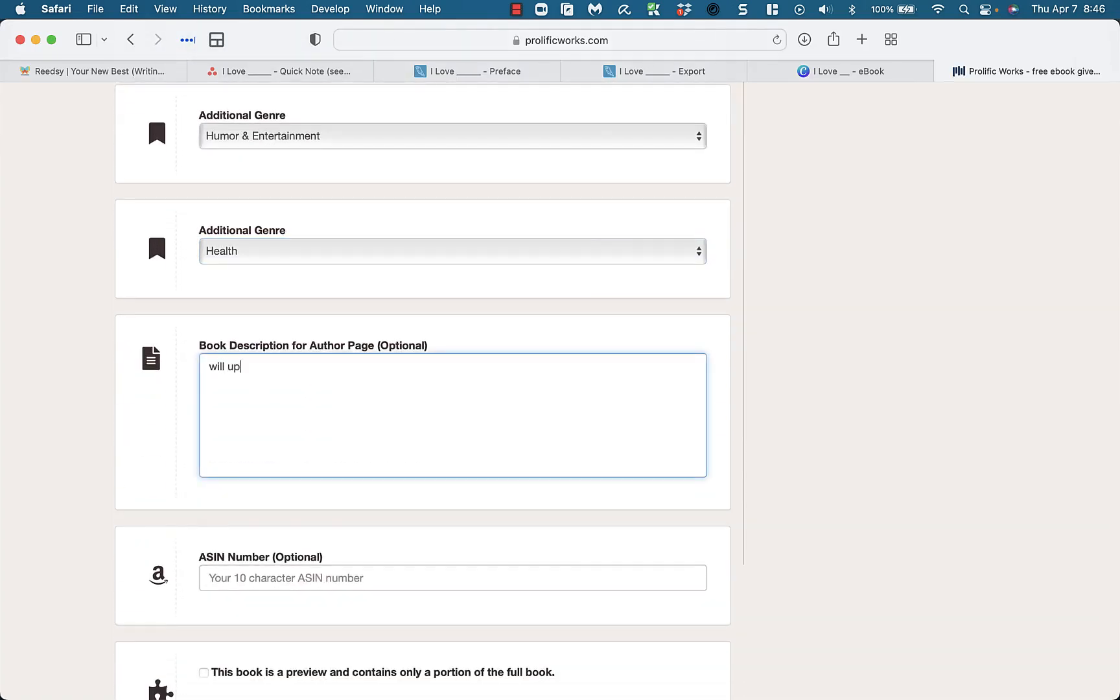
{"action": "type", "text": "date later"}
{"action": "scroll", "coordinate": [442, 618], "scroll_direction": "down", "scroll_amount": 3}
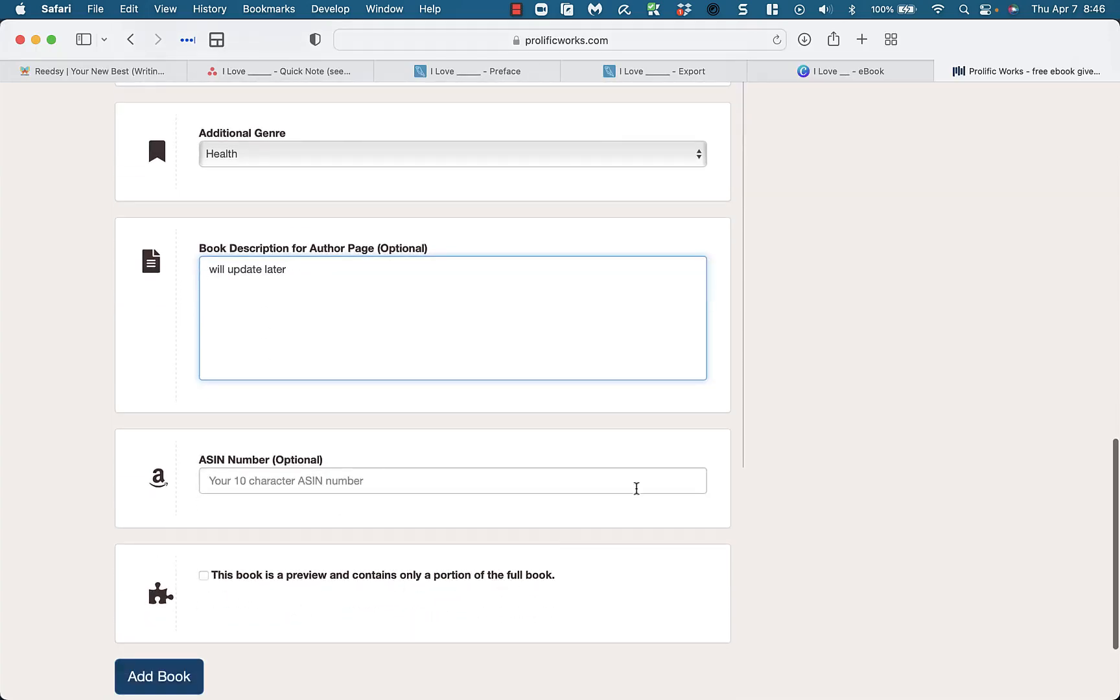
Switch to the Reedsy export page, reload it, and download the exported "I Love ____" ebook.
{"action": "scroll", "coordinate": [691, 480], "scroll_direction": "up", "scroll_amount": 20}
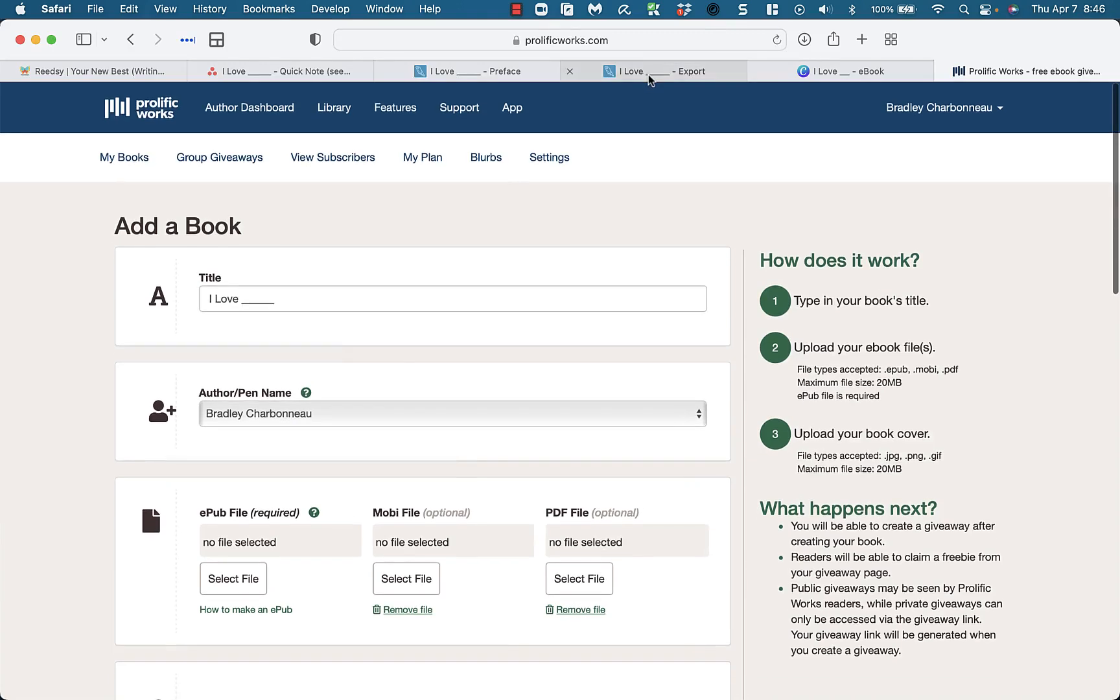
{"action": "left_click", "coordinate": [650, 73]}
{"action": "left_click", "coordinate": [776, 40]}
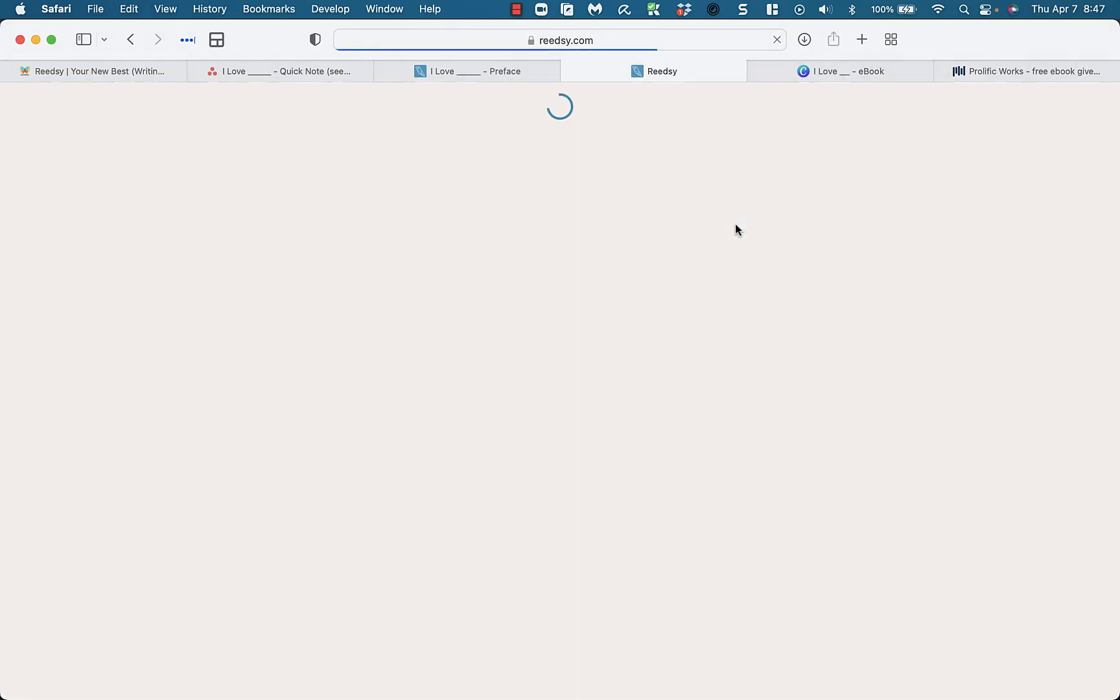
{"action": "scroll", "coordinate": [735, 225], "scroll_direction": "down", "scroll_amount": 15}
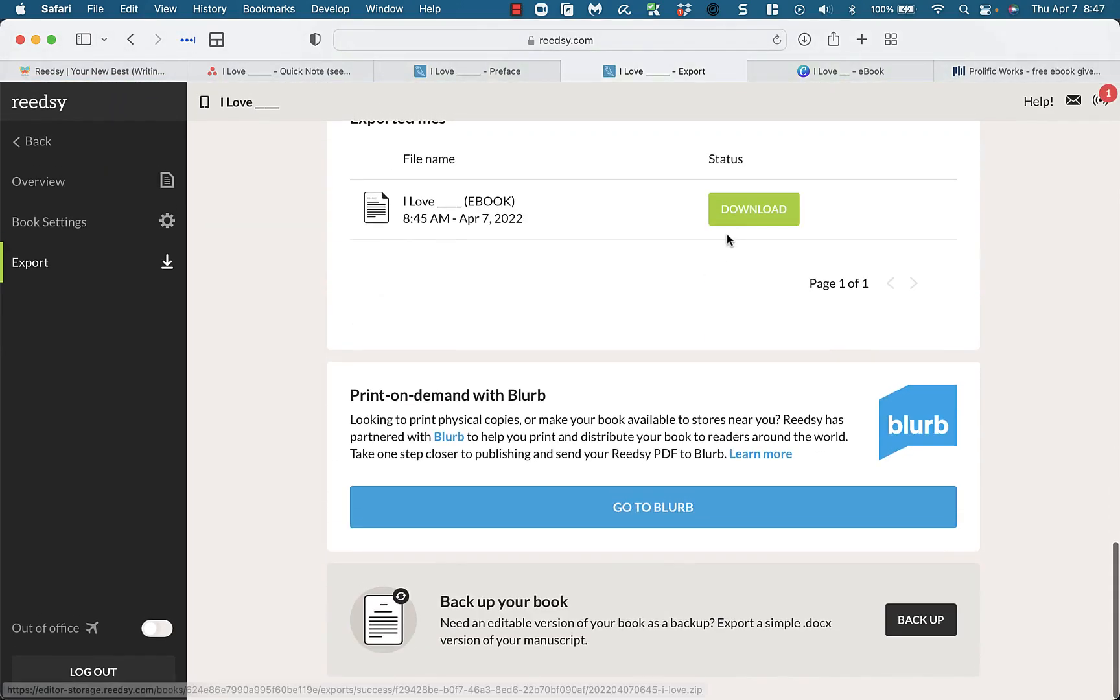
{"action": "left_click", "coordinate": [733, 214]}
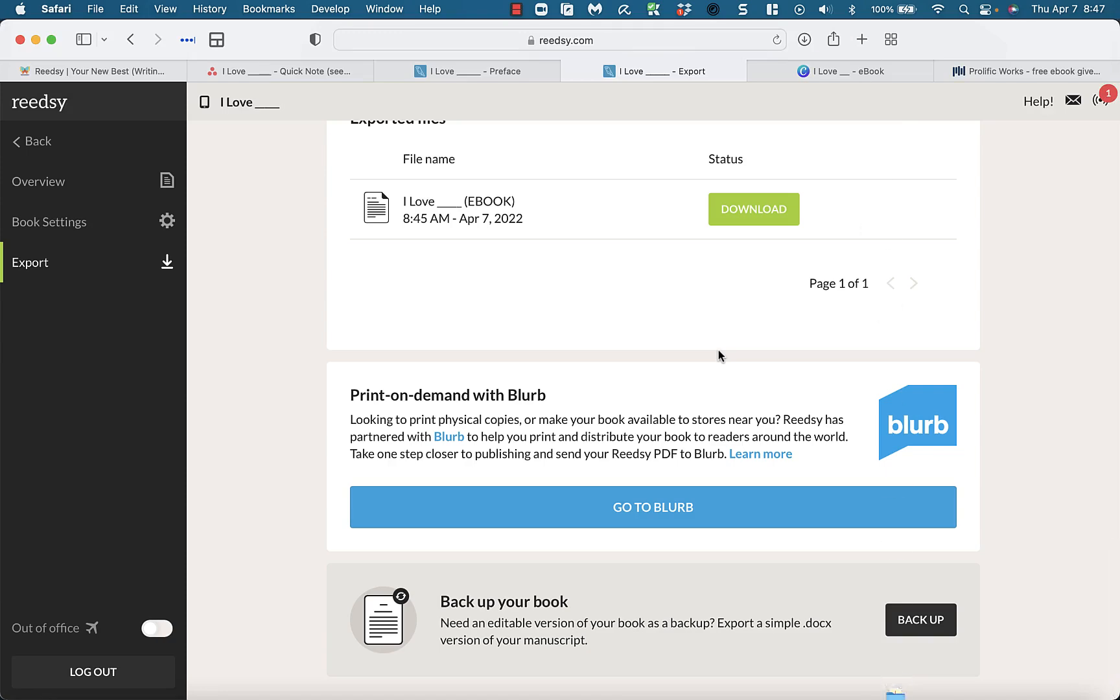
{"action": "left_click", "coordinate": [986, 73]}
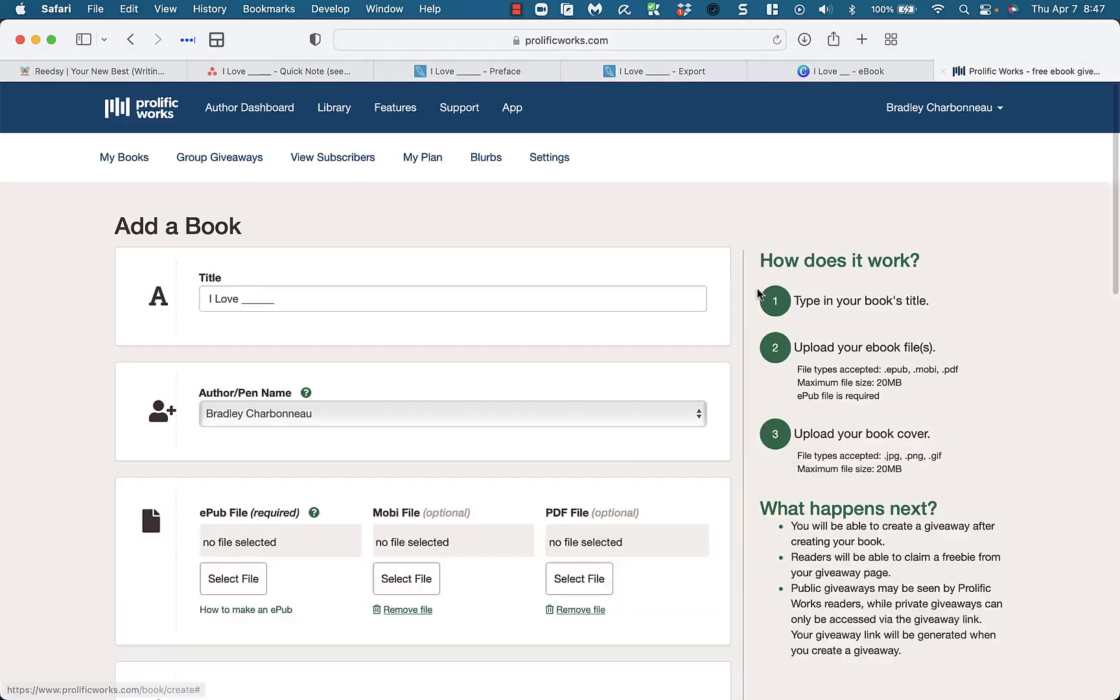
{"action": "scroll", "coordinate": [603, 467], "scroll_direction": "down", "scroll_amount": 2}
{"action": "scroll", "coordinate": [577, 483], "scroll_direction": "down", "scroll_amount": 2}
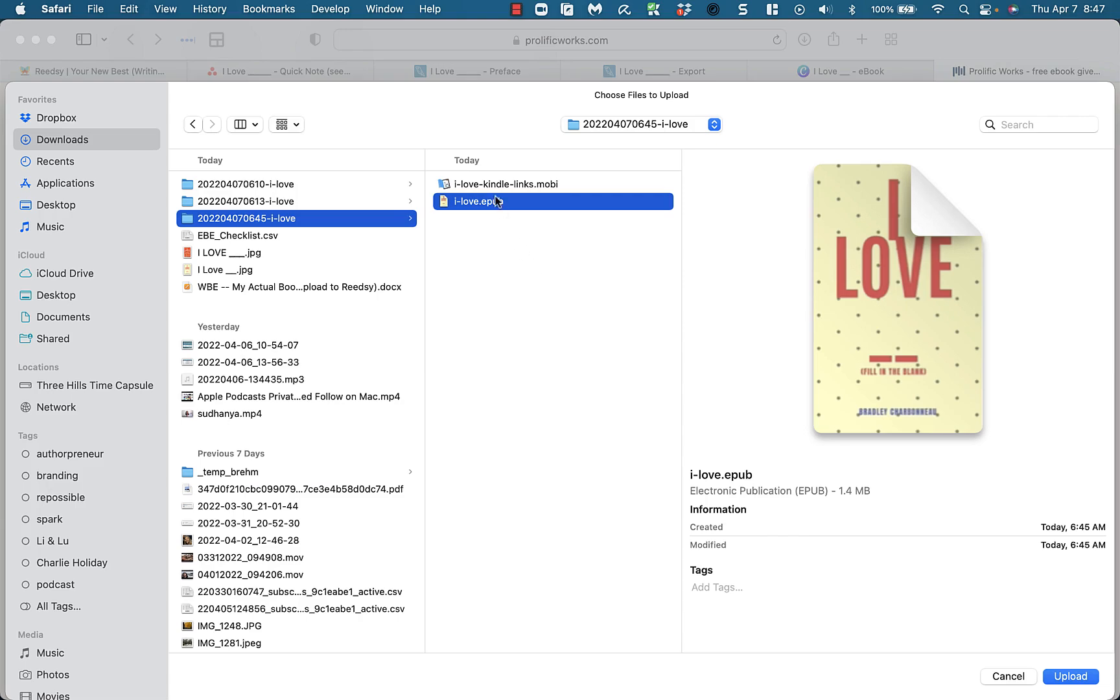
{"action": "left_click", "coordinate": [1059, 677]}
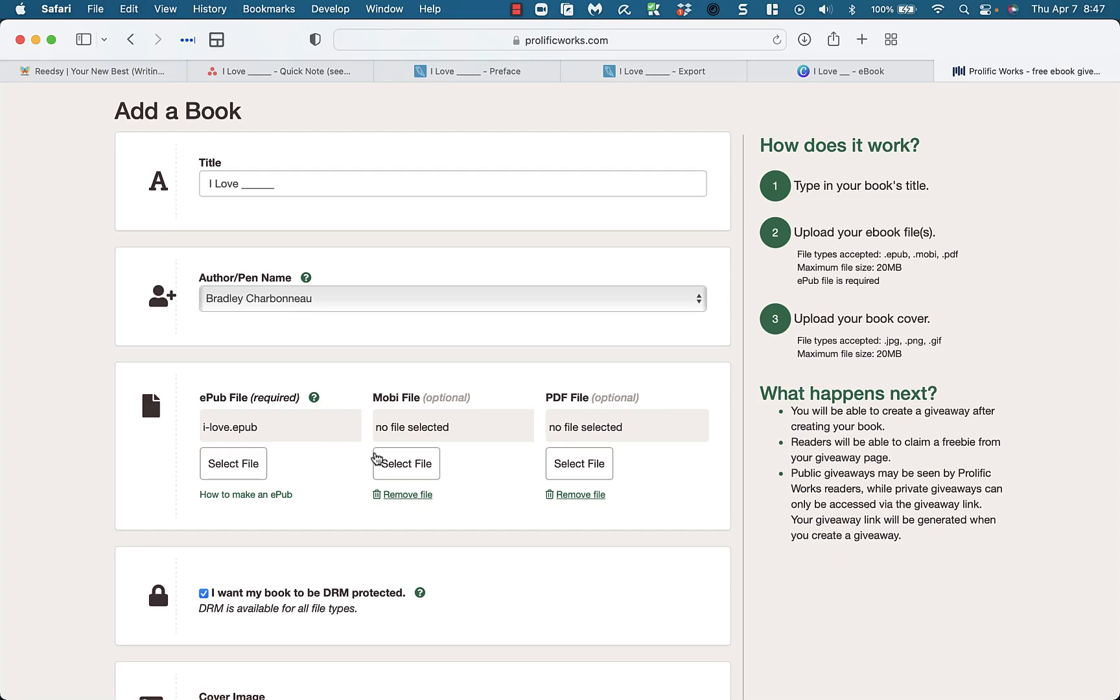
Choose i-love-kindle-links.mobi from the same folder as the book's optional Mobi file.
{"action": "left_click", "coordinate": [406, 462]}
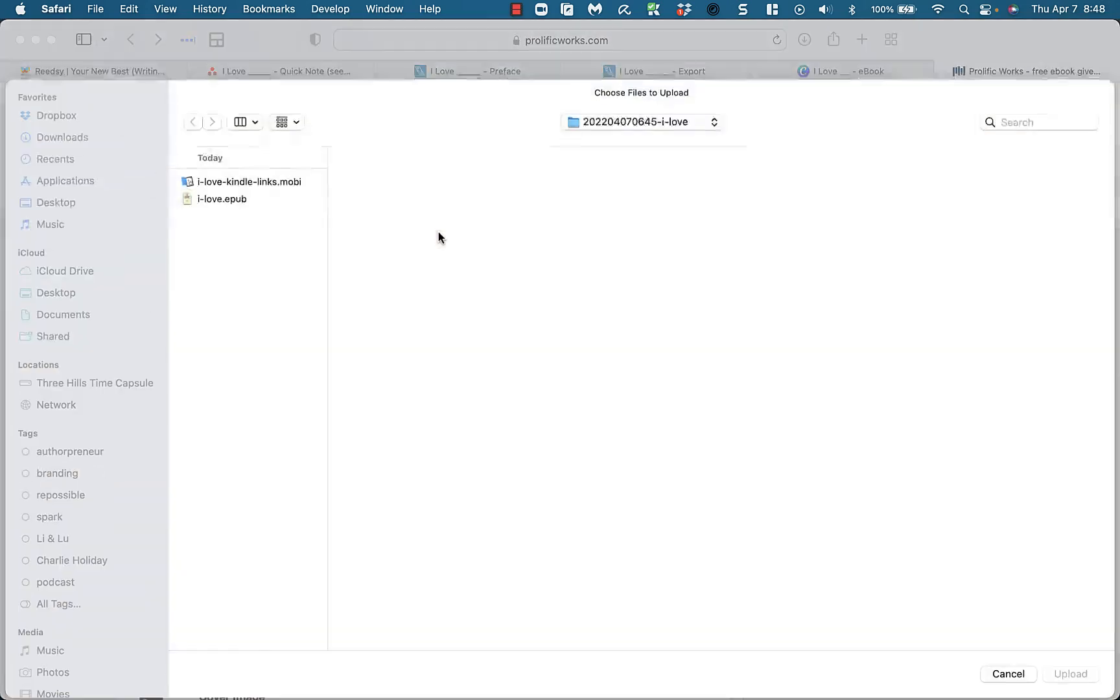
{"action": "left_click", "coordinate": [267, 184]}
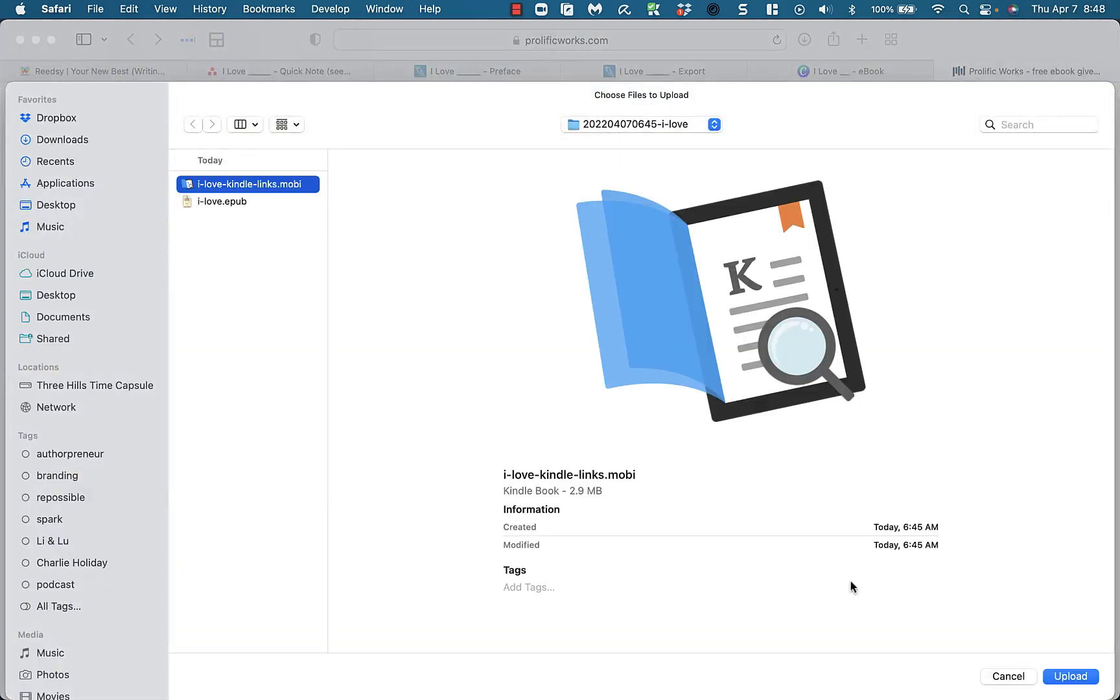
{"action": "left_click", "coordinate": [1071, 677]}
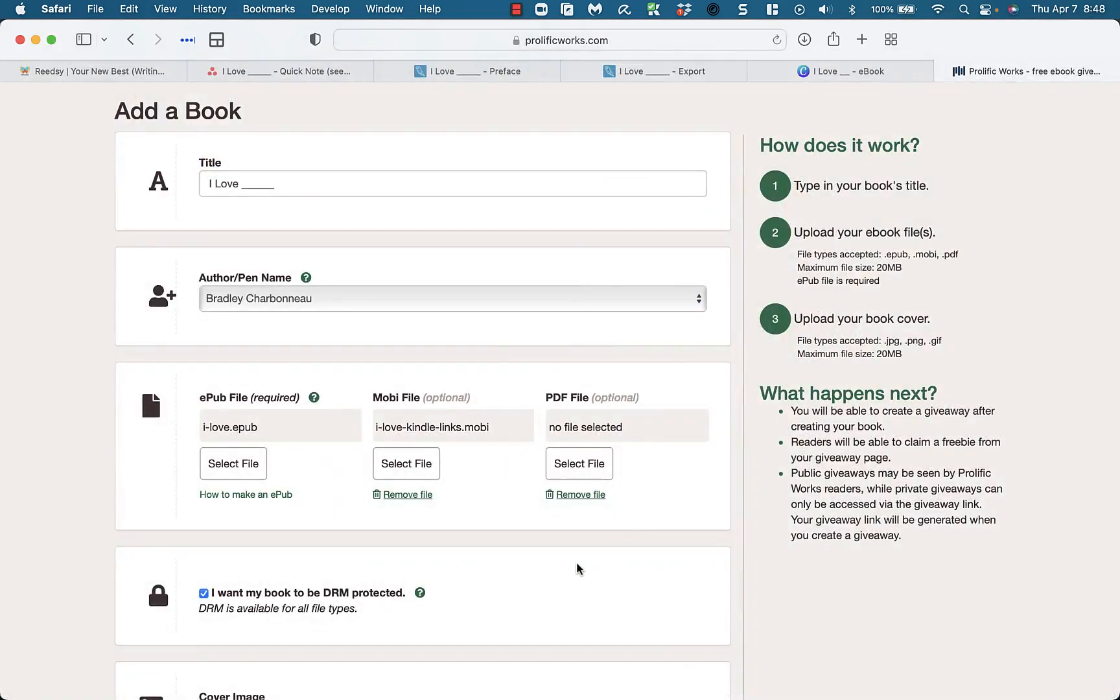
{"action": "scroll", "coordinate": [579, 568], "scroll_direction": "up", "scroll_amount": 3}
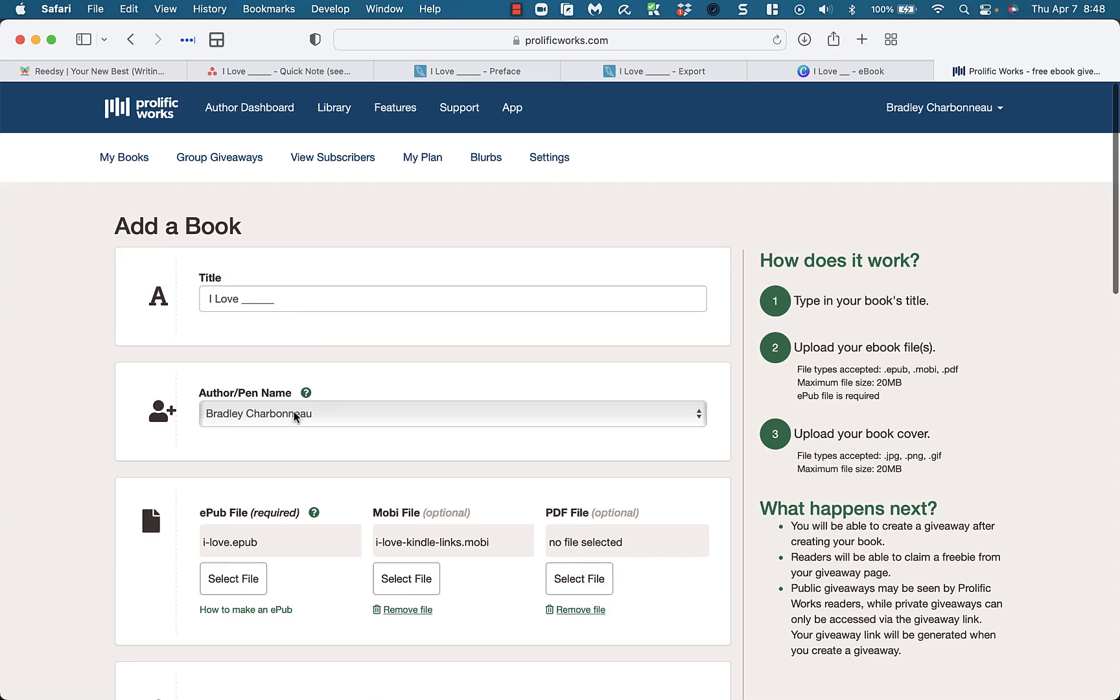
{"action": "scroll", "coordinate": [293, 415], "scroll_direction": "down", "scroll_amount": 6}
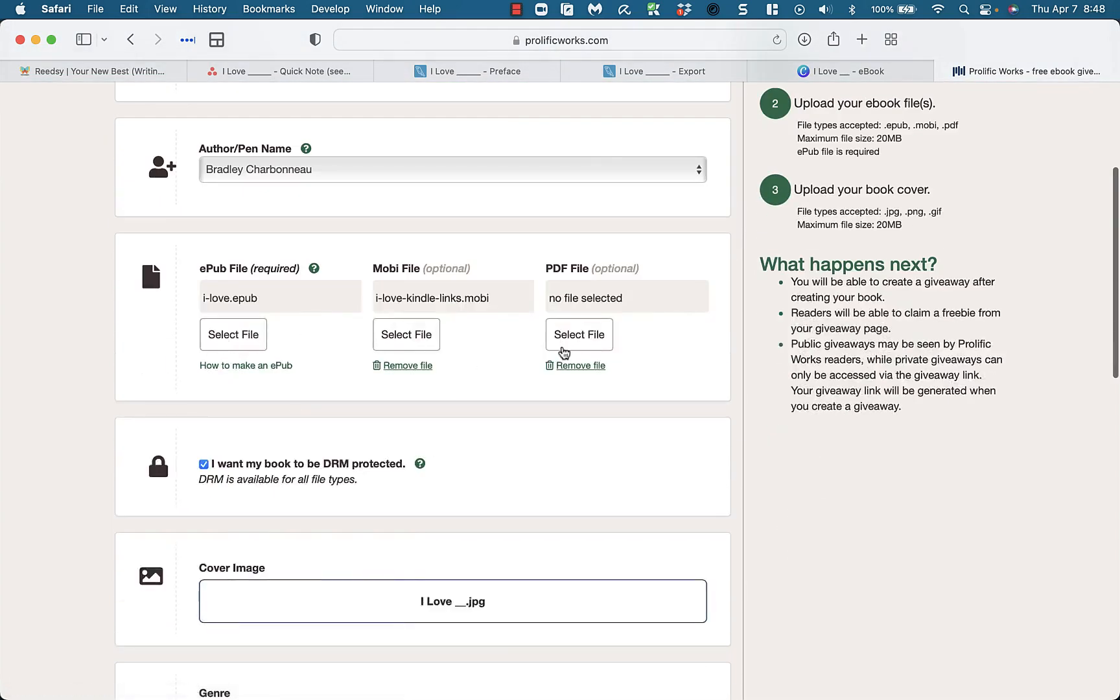
Switch to the Reedsy export page, export the book as a print on demand PDF, and dismiss the typesetting notice.
{"action": "left_click", "coordinate": [674, 74]}
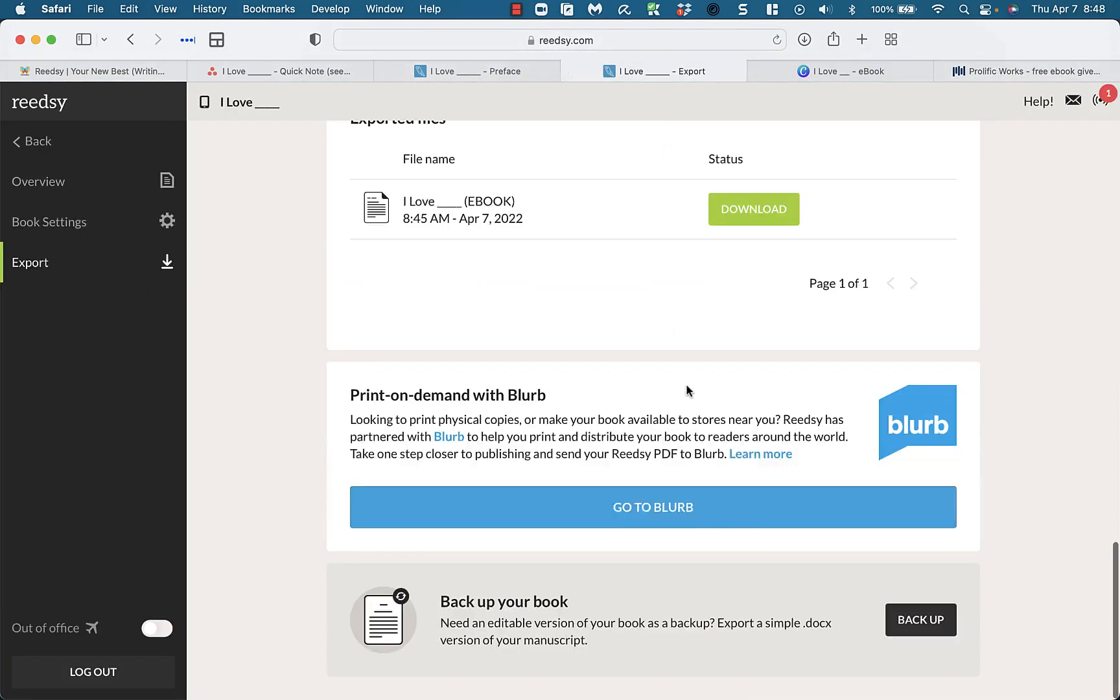
{"action": "scroll", "coordinate": [690, 390], "scroll_direction": "up", "scroll_amount": 4}
{"action": "scroll", "coordinate": [690, 390], "scroll_direction": "up", "scroll_amount": 15}
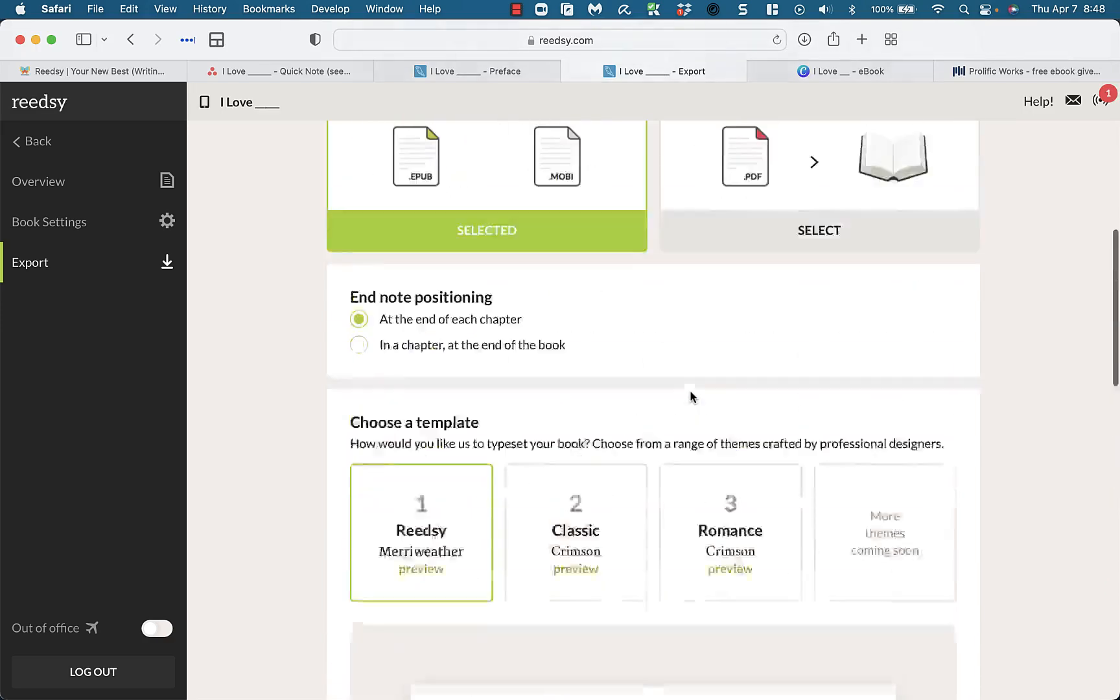
{"action": "left_click", "coordinate": [815, 335]}
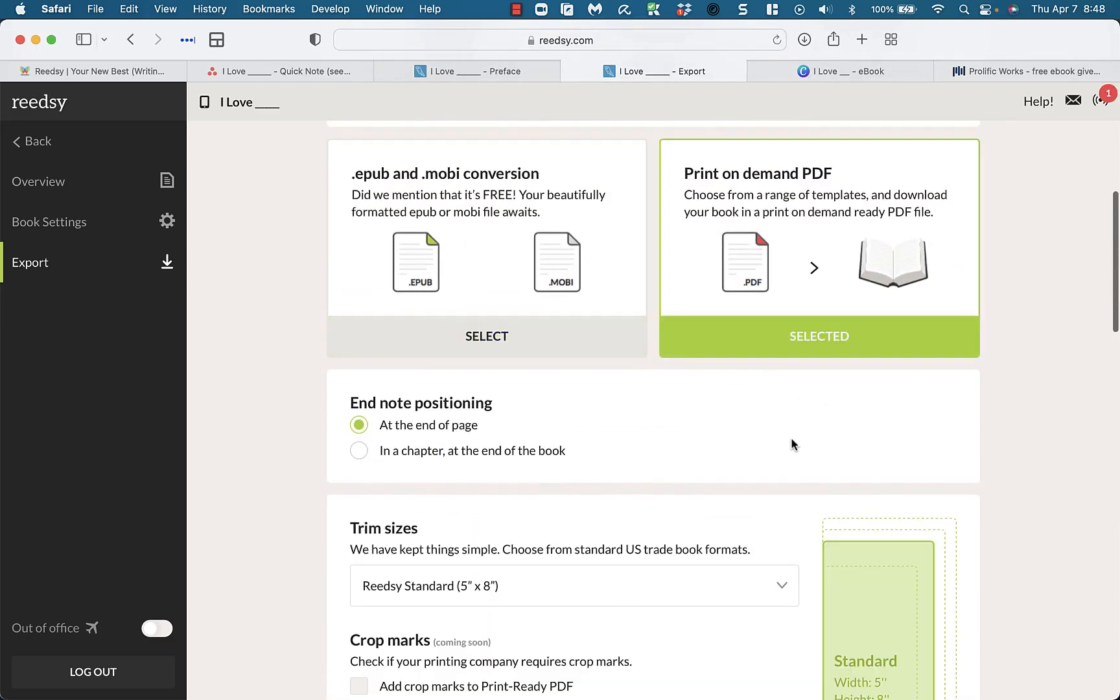
{"action": "scroll", "coordinate": [787, 439], "scroll_direction": "down", "scroll_amount": 8}
{"action": "scroll", "coordinate": [786, 444], "scroll_direction": "down", "scroll_amount": 10}
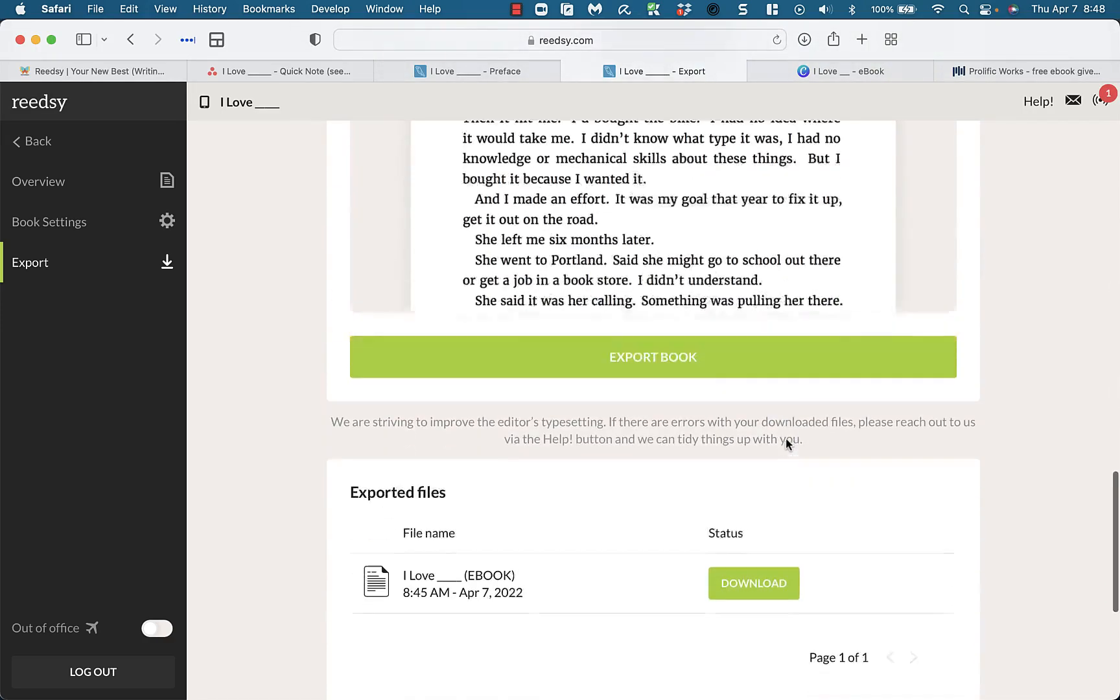
{"action": "left_click", "coordinate": [694, 317]}
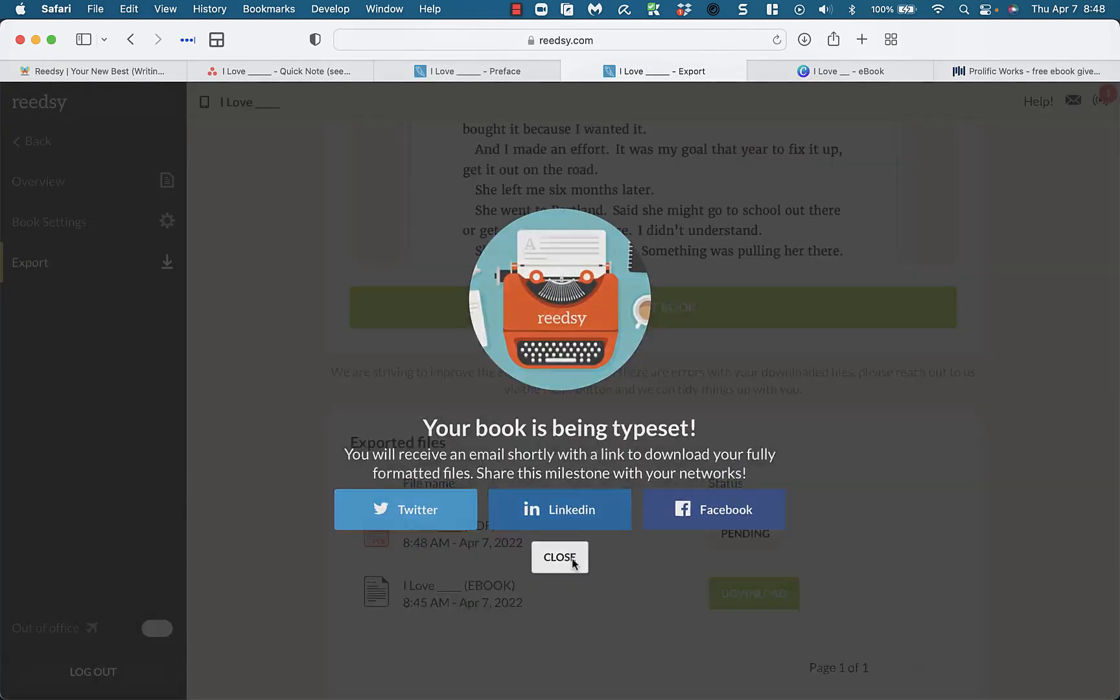
{"action": "left_click", "coordinate": [573, 561]}
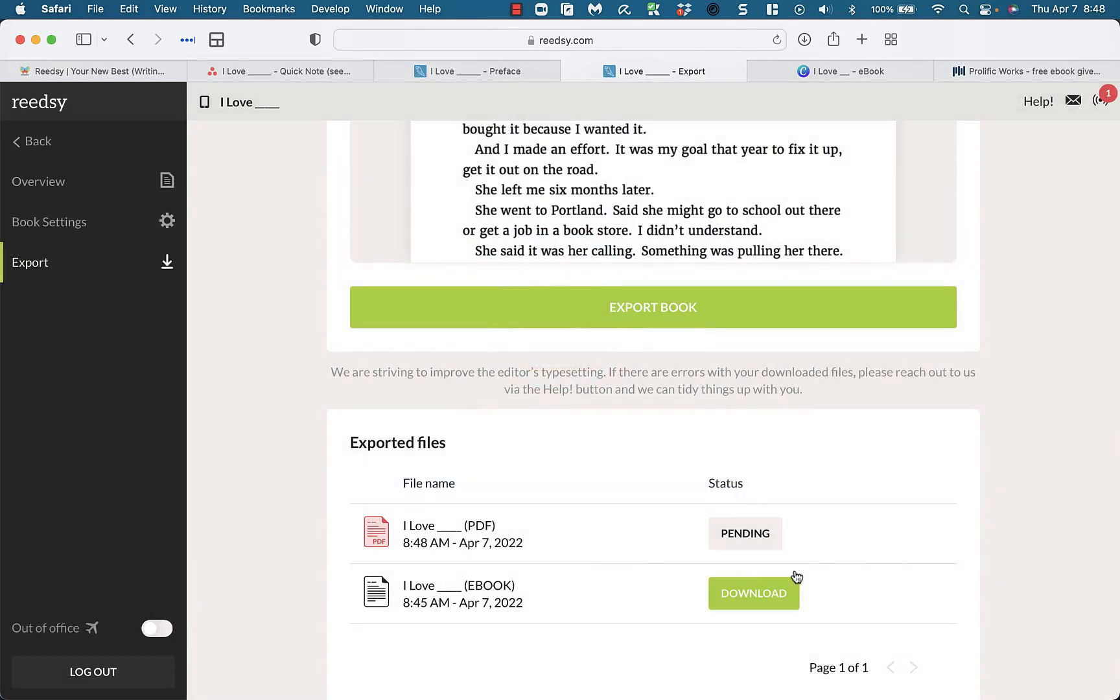
Return to Prolific Works, review the remaining fields of the book form, and submit it to add the book.
{"action": "left_click", "coordinate": [959, 71]}
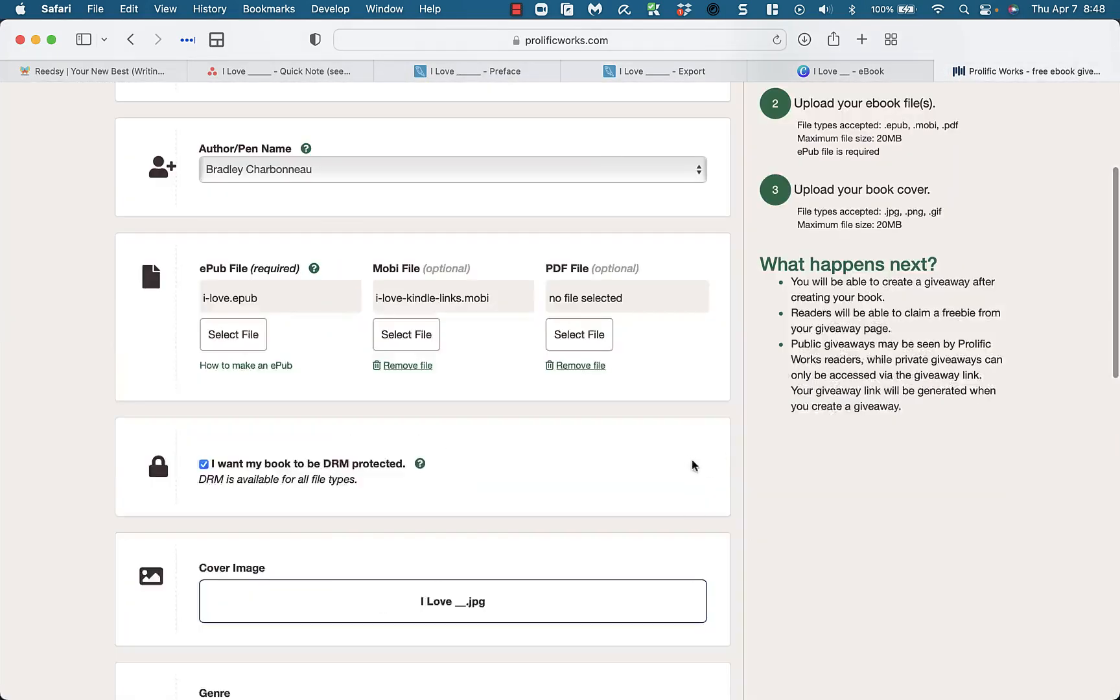
{"action": "scroll", "coordinate": [344, 491], "scroll_direction": "down", "scroll_amount": 5}
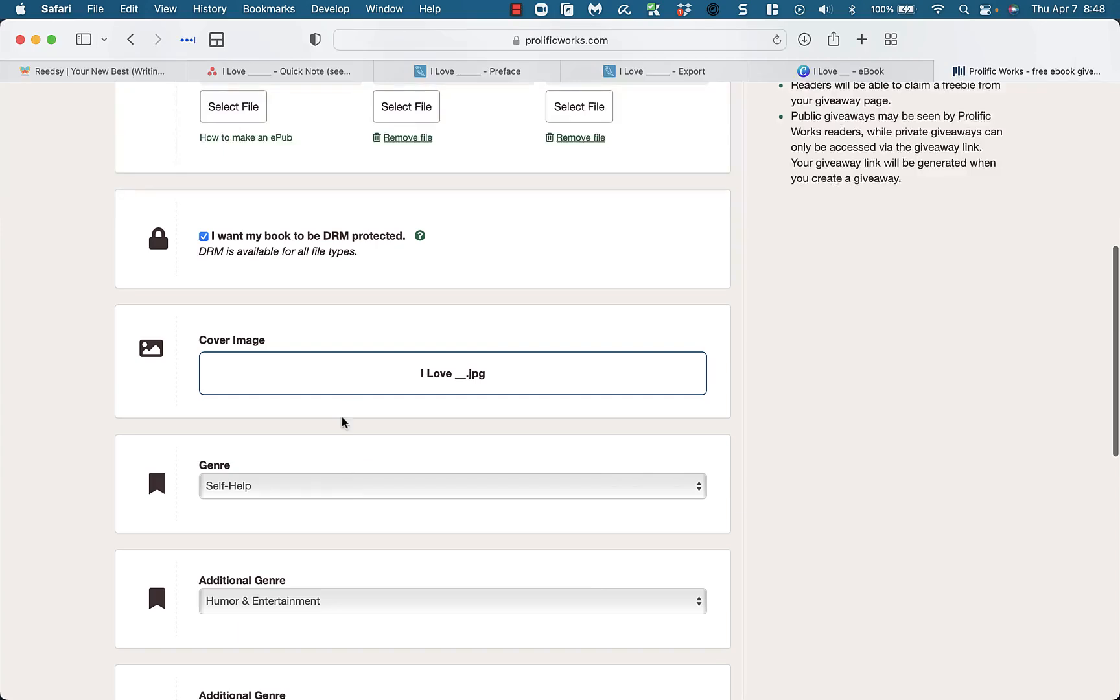
{"action": "scroll", "coordinate": [412, 493], "scroll_direction": "down", "scroll_amount": 6}
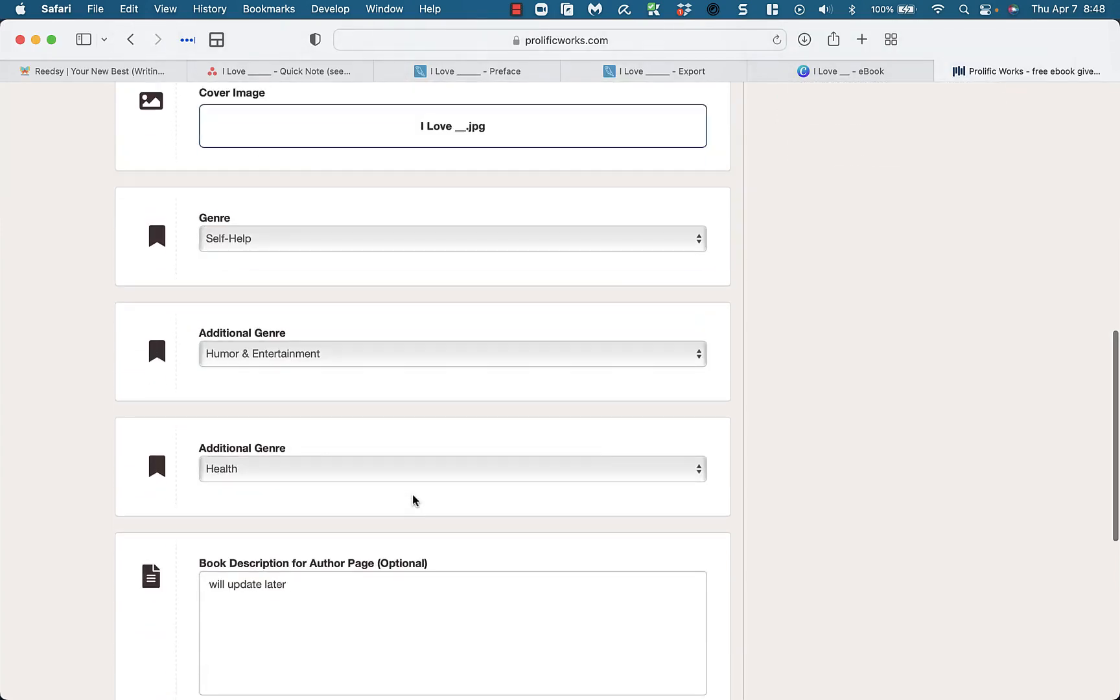
{"action": "scroll", "coordinate": [413, 493], "scroll_direction": "down", "scroll_amount": 5}
{"action": "left_click_drag", "start_coordinate": [321, 405], "coordinate": [143, 400]}
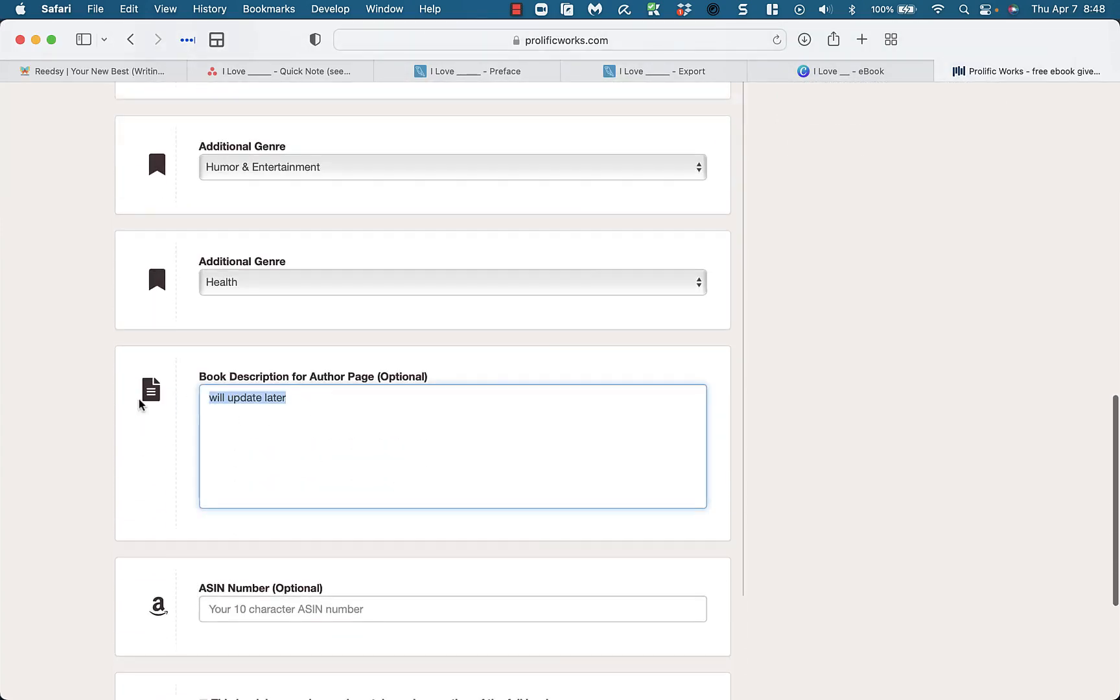
{"action": "scroll", "coordinate": [327, 531], "scroll_direction": "down", "scroll_amount": 6}
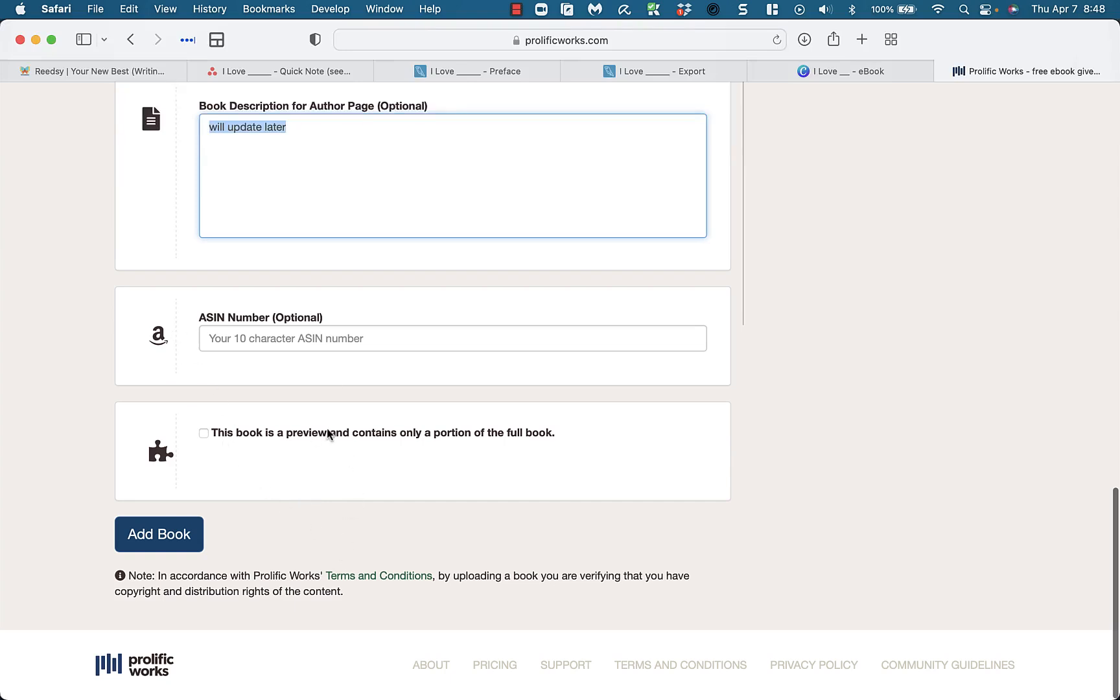
{"action": "left_click", "coordinate": [189, 536]}
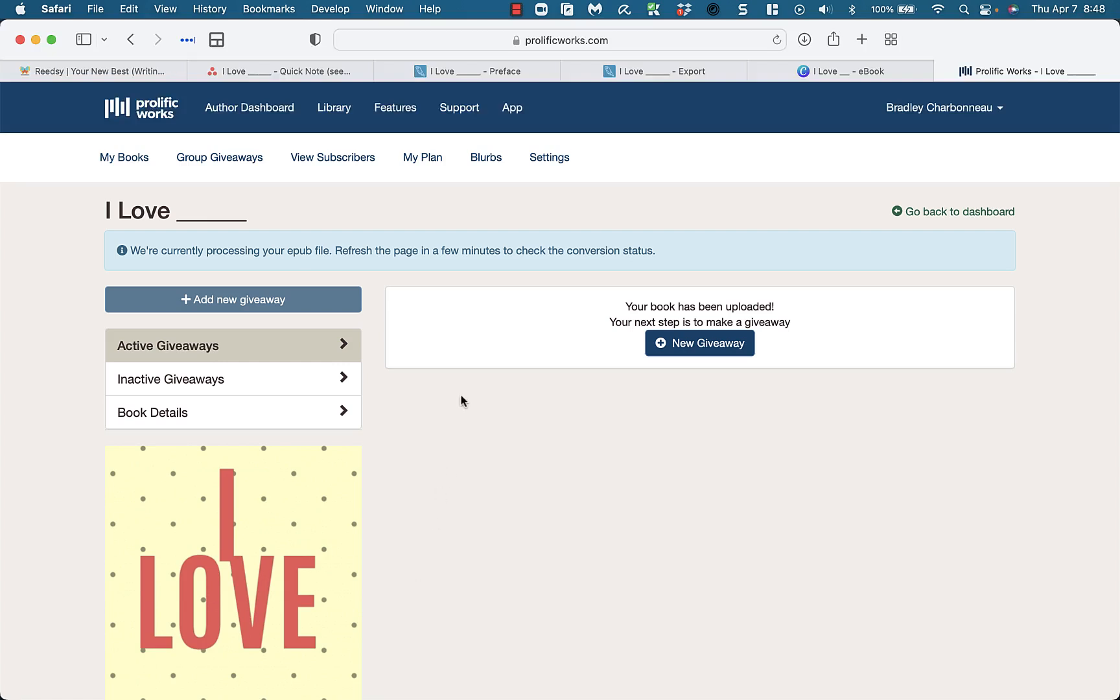
Read the epub processing notice, view the book's details, and check the cover update dialog without changing the cover.
{"action": "left_click_drag", "start_coordinate": [658, 253], "coordinate": [267, 251]}
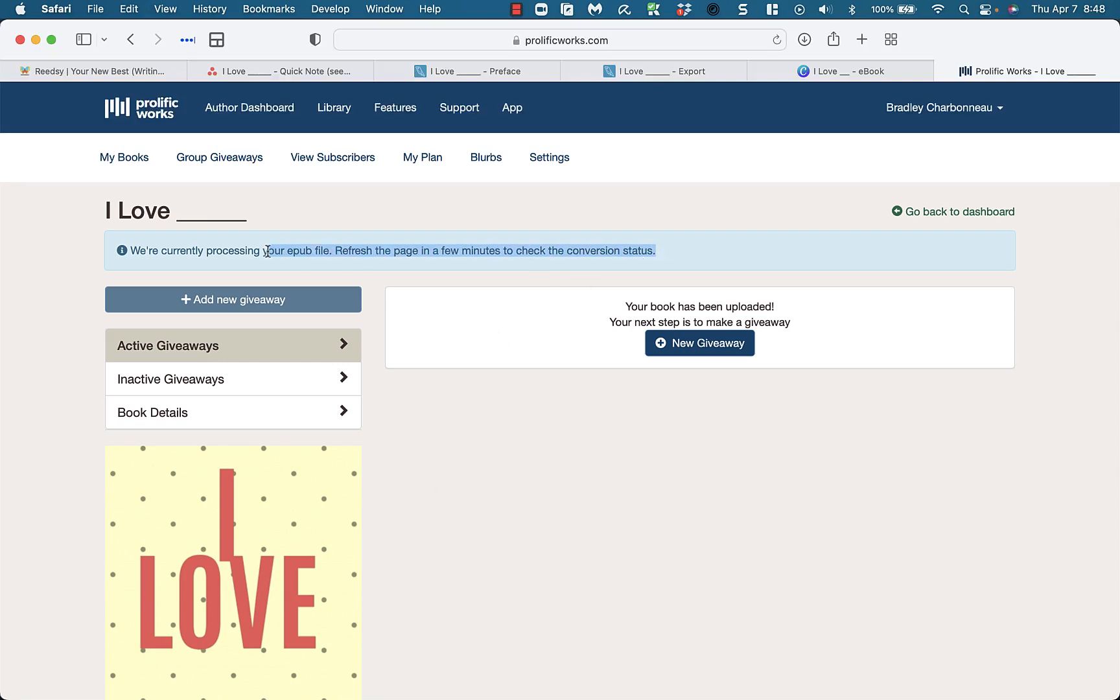
{"action": "left_click", "coordinate": [464, 493]}
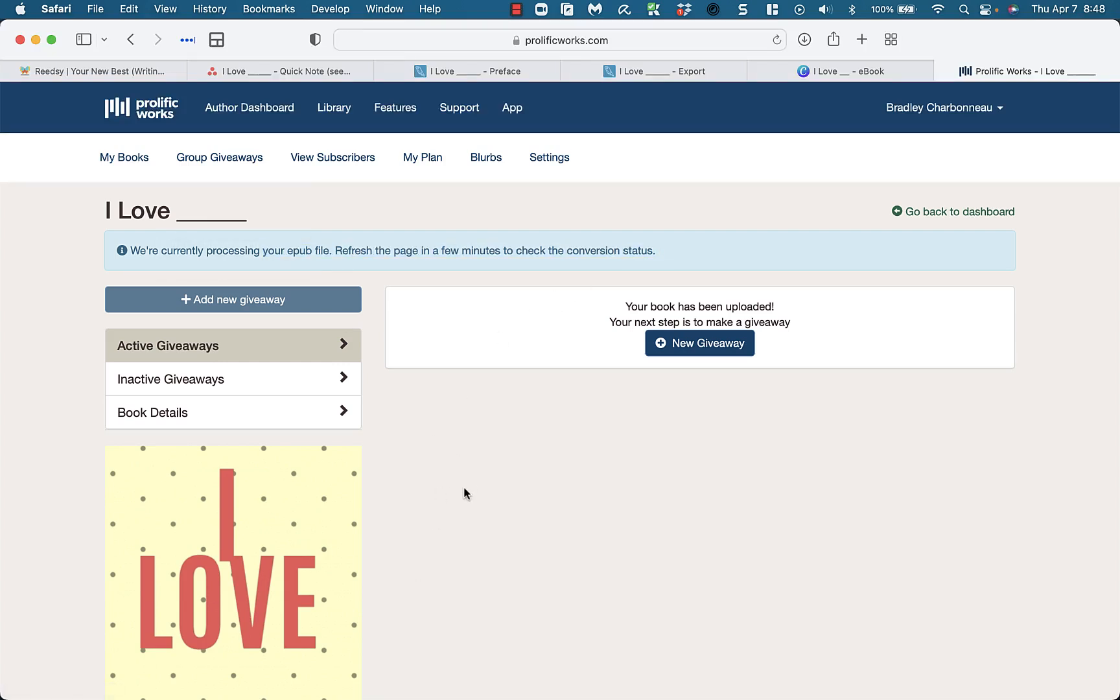
{"action": "left_click", "coordinate": [241, 414]}
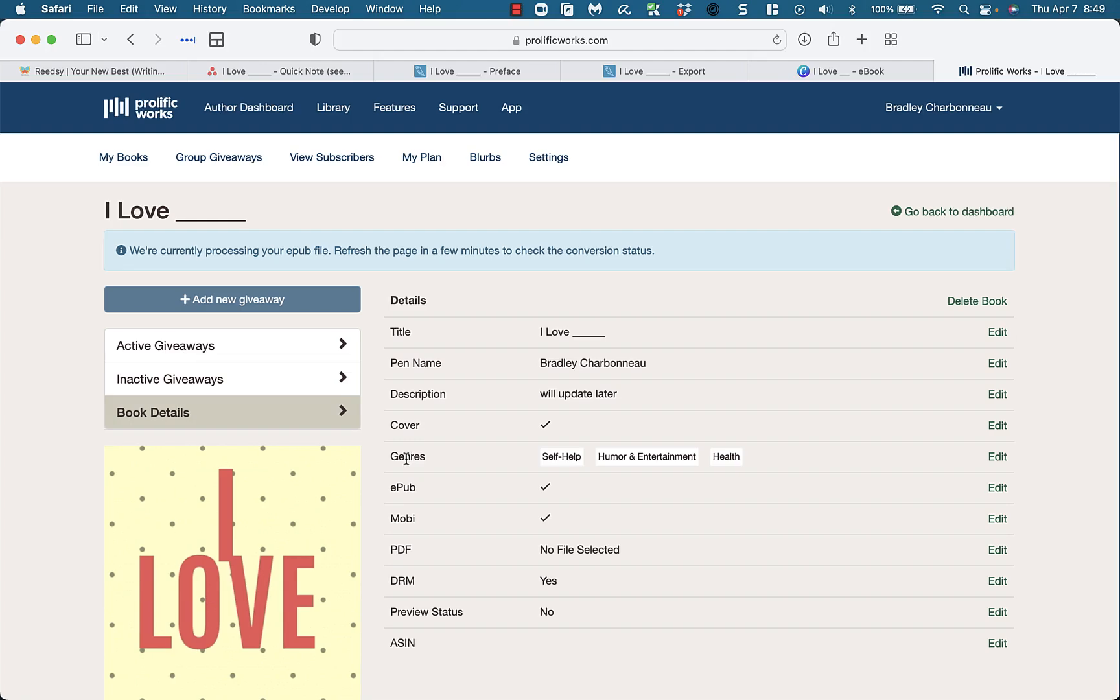
{"action": "left_click", "coordinate": [998, 425]}
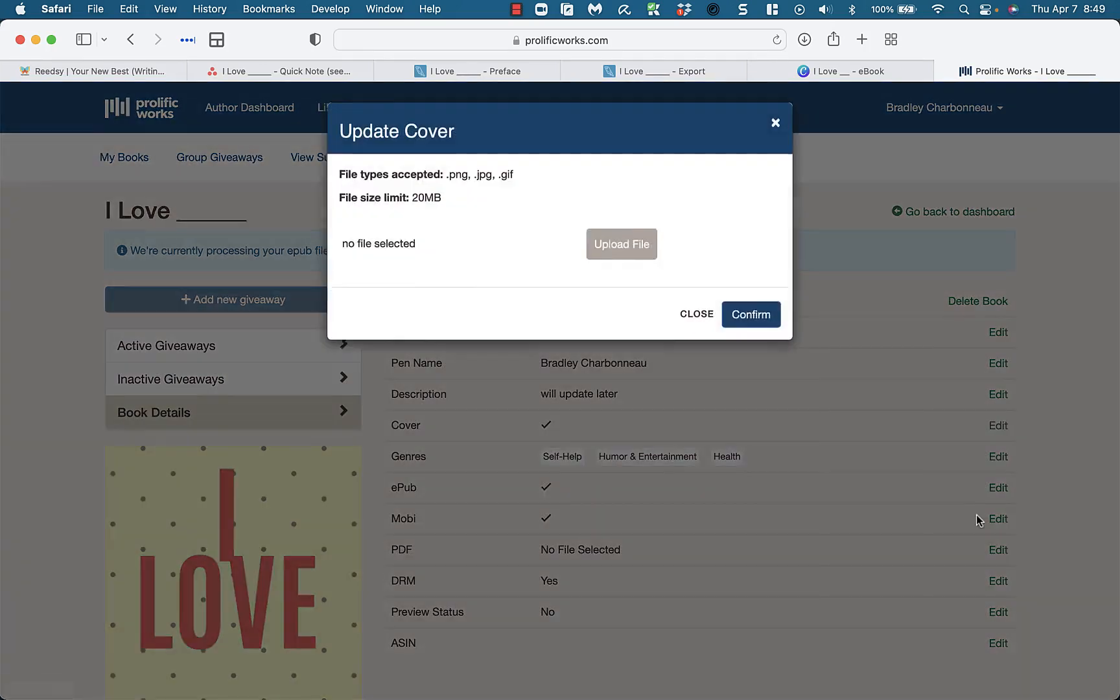
{"action": "left_click", "coordinate": [696, 318]}
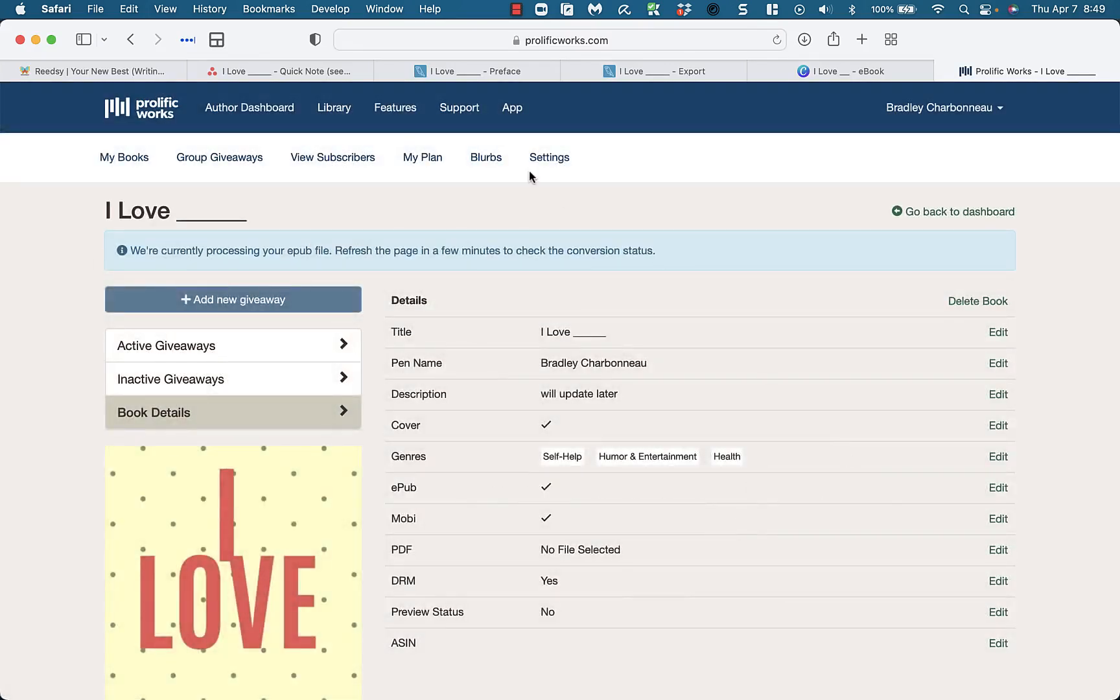
View Chapter 1 of the book in the Reedsy editor, and return to the Prolific Works book details.
{"action": "left_click", "coordinate": [455, 71]}
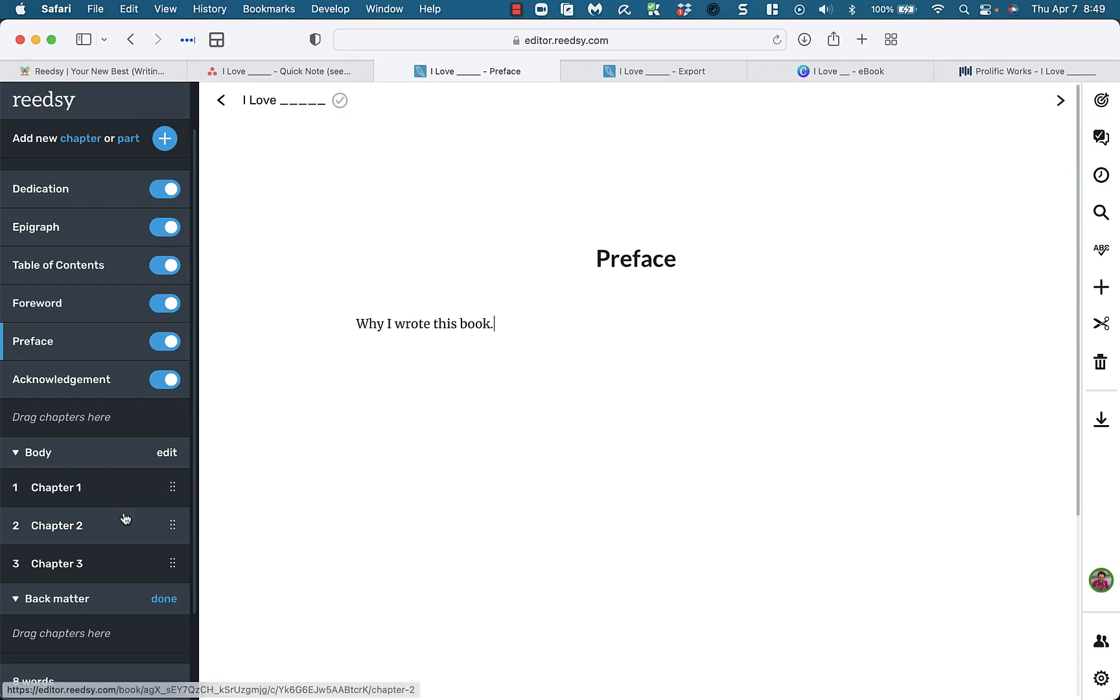
{"action": "left_click", "coordinate": [90, 493]}
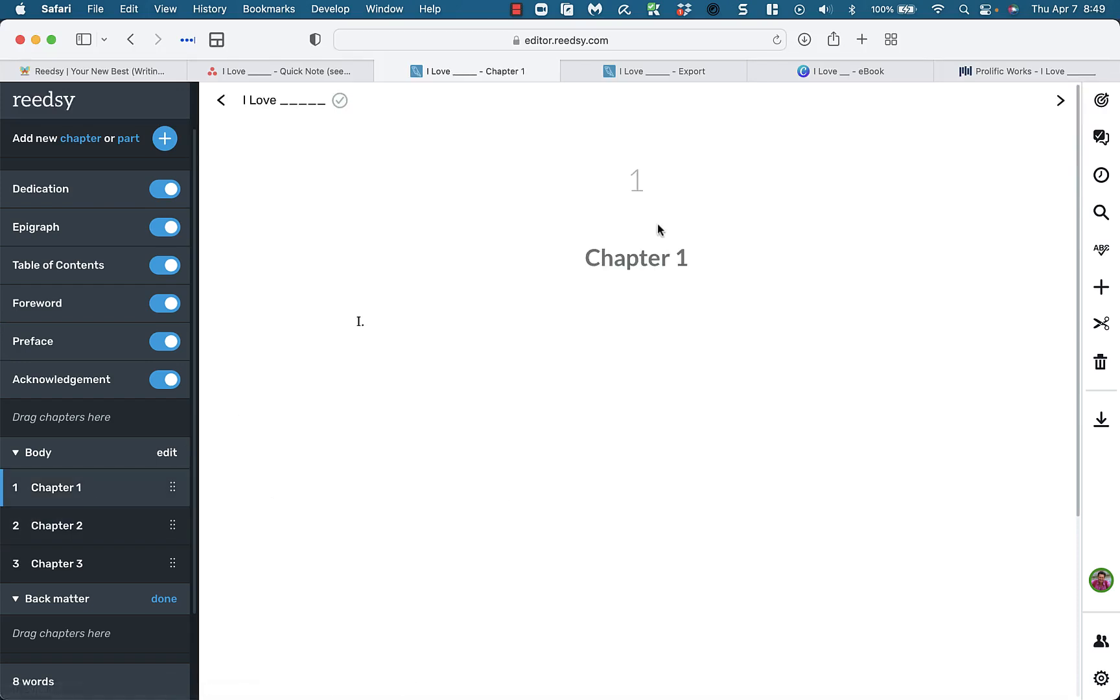
{"action": "left_click", "coordinate": [1002, 72]}
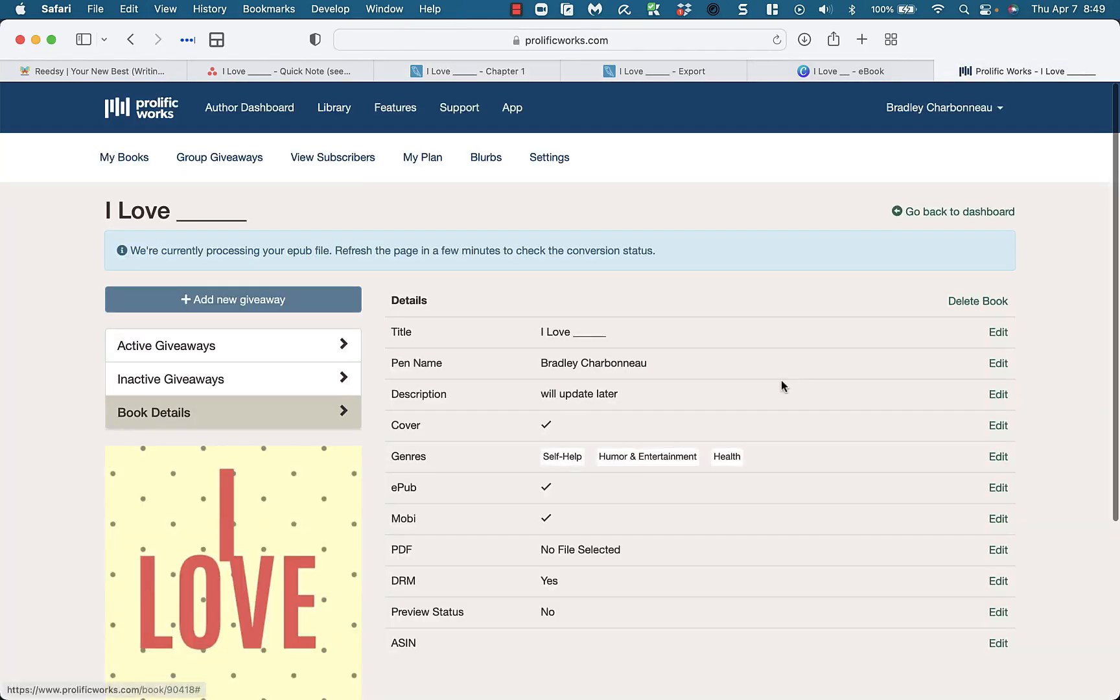
Check the ePub update dialog without changing the file, and refresh the book details page to check the conversion status.
{"action": "left_click", "coordinate": [999, 487]}
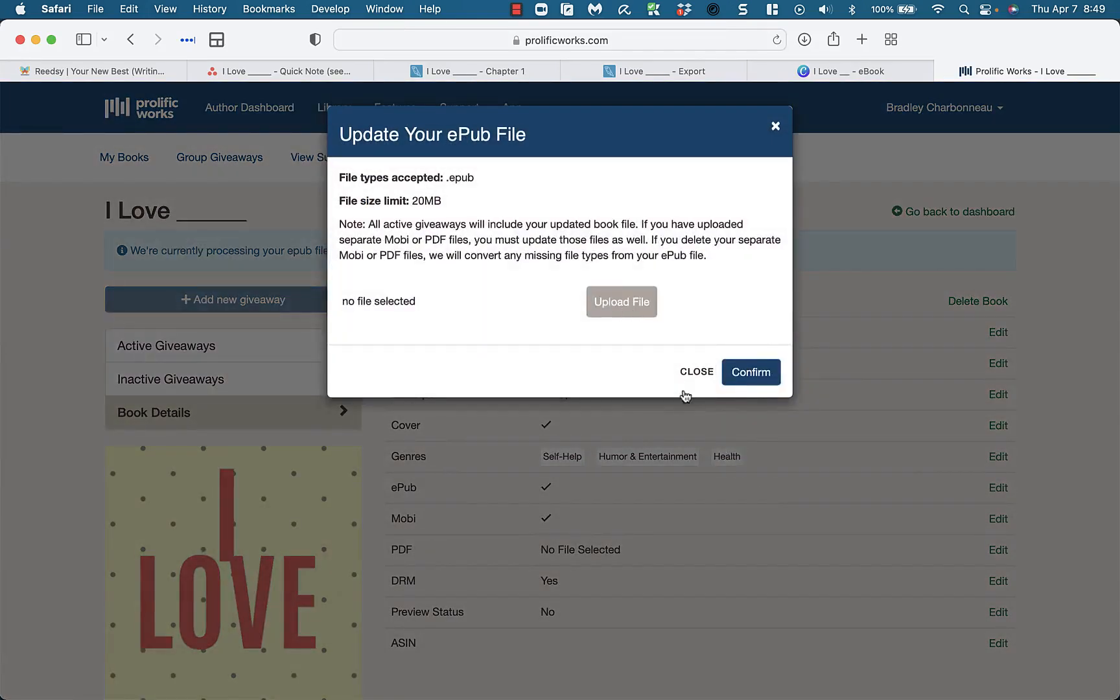
{"action": "left_click", "coordinate": [700, 372]}
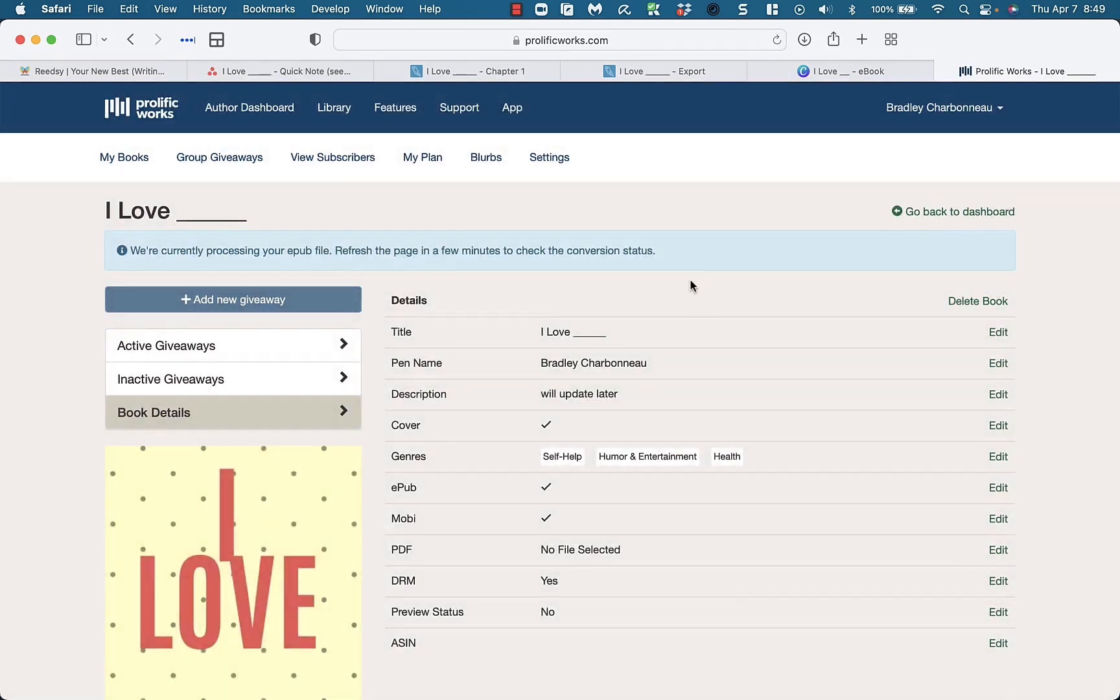
{"action": "left_click", "coordinate": [776, 41]}
{"action": "scroll", "coordinate": [398, 515], "scroll_direction": "down", "scroll_amount": 3}
{"action": "scroll", "coordinate": [396, 512], "scroll_direction": "down", "scroll_amount": 3}
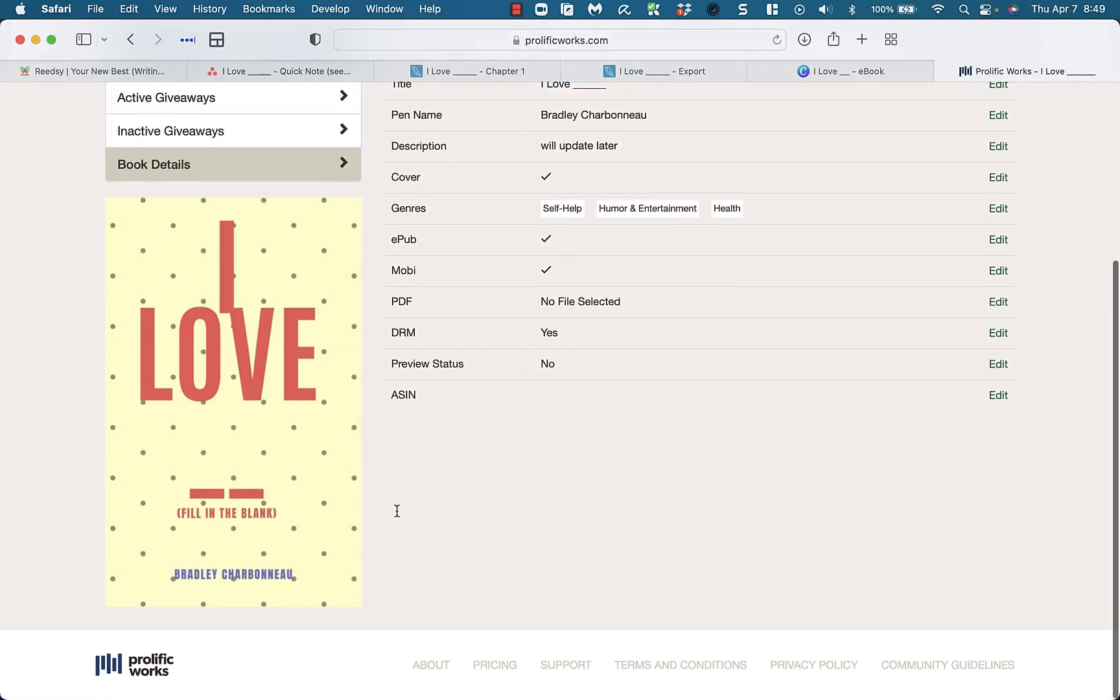
{"action": "scroll", "coordinate": [397, 510], "scroll_direction": "up", "scroll_amount": 6}
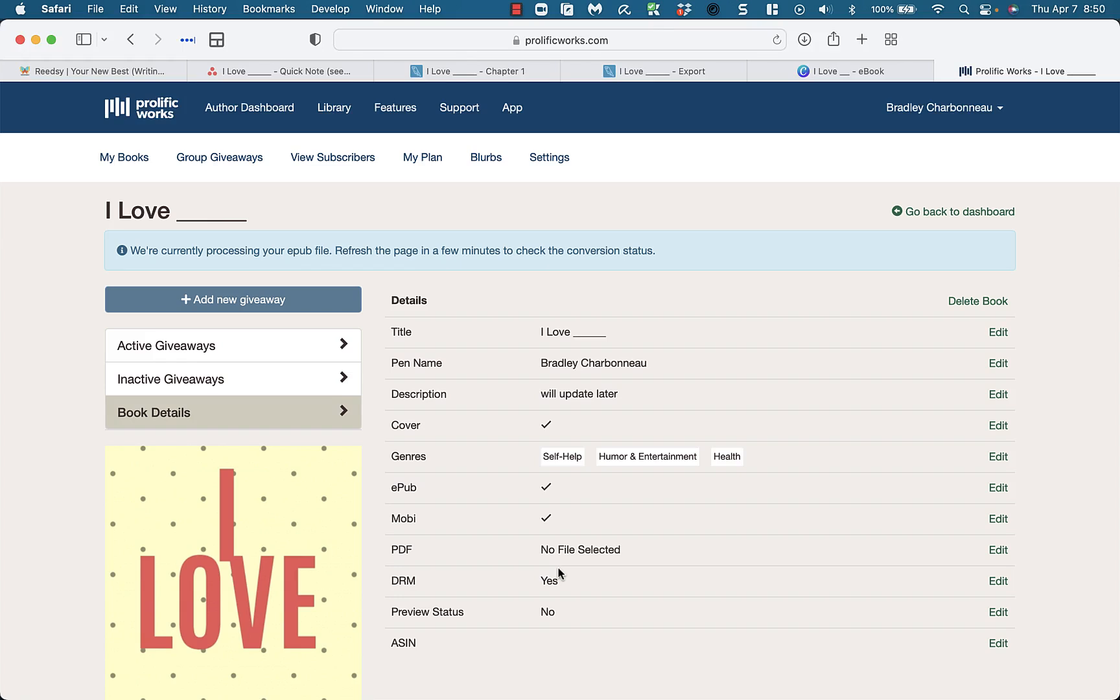
{"action": "left_click", "coordinate": [776, 41]}
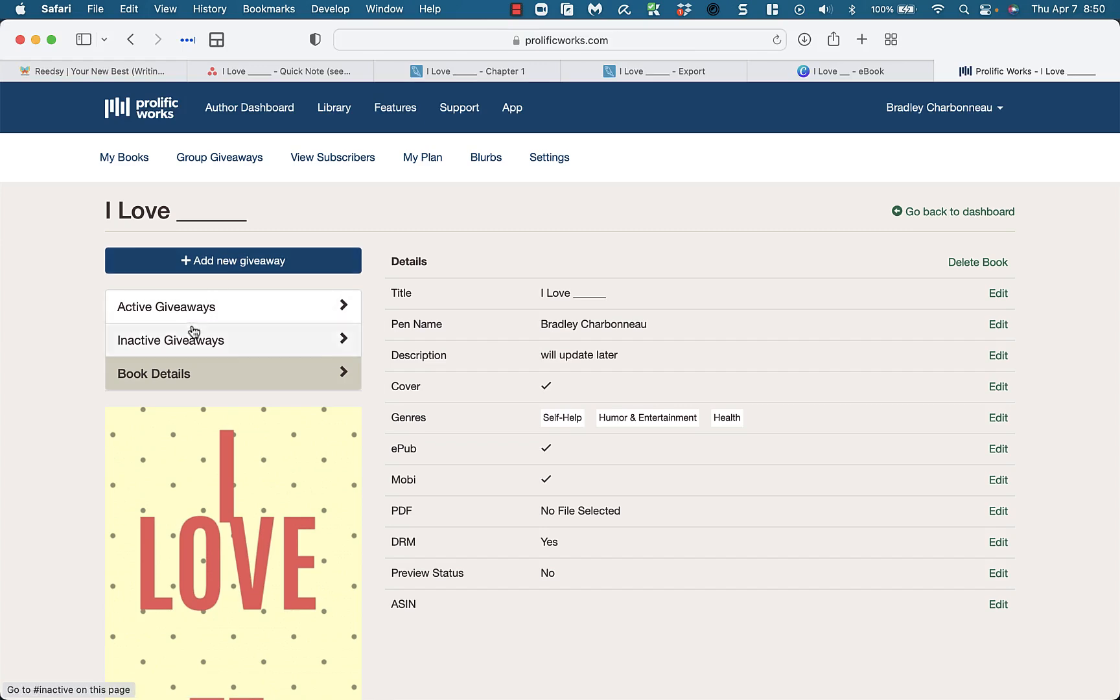
Add a new giveaway for the book and choose the Share Privately type.
{"action": "left_click", "coordinate": [232, 262]}
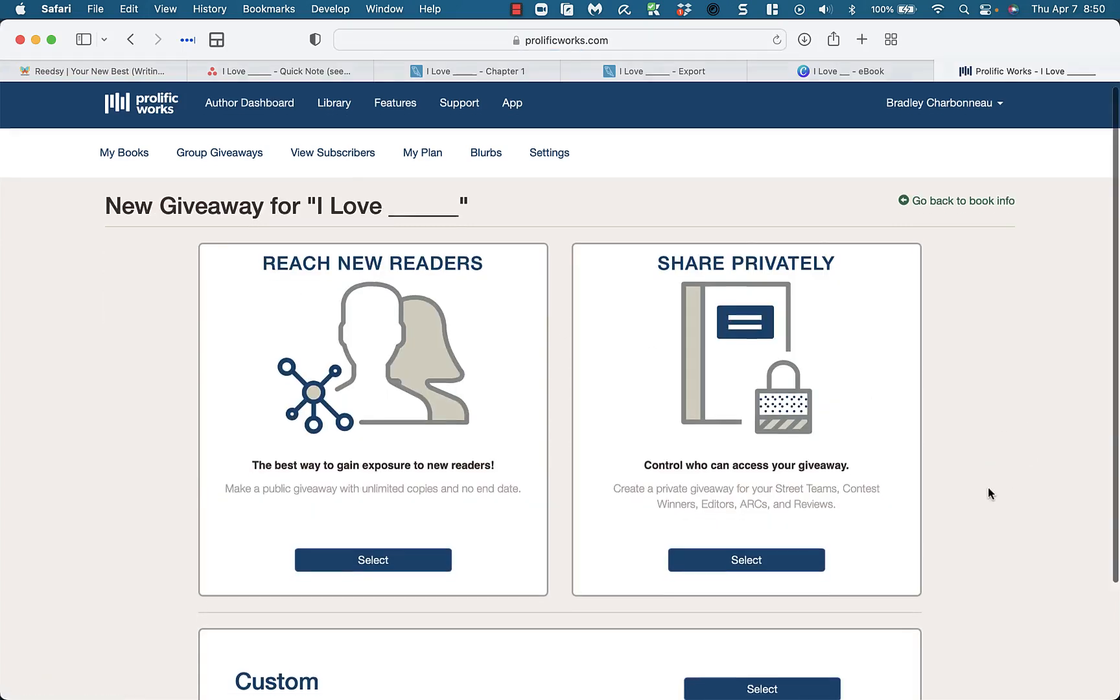
{"action": "scroll", "coordinate": [989, 487], "scroll_direction": "down", "scroll_amount": 5}
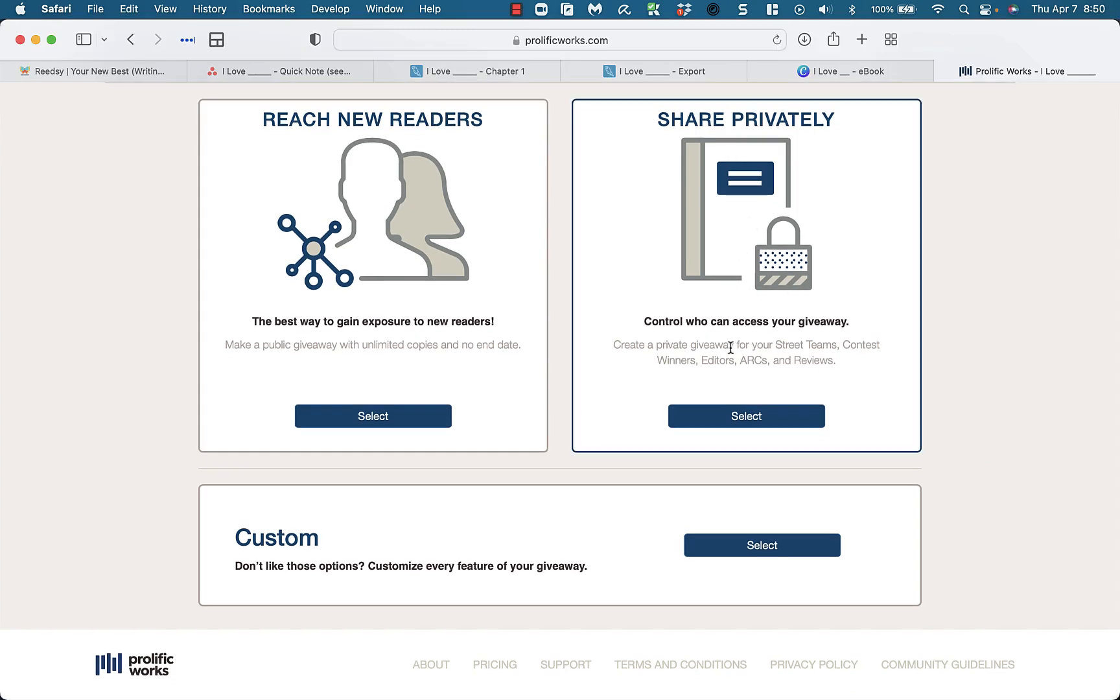
{"action": "left_click", "coordinate": [741, 416]}
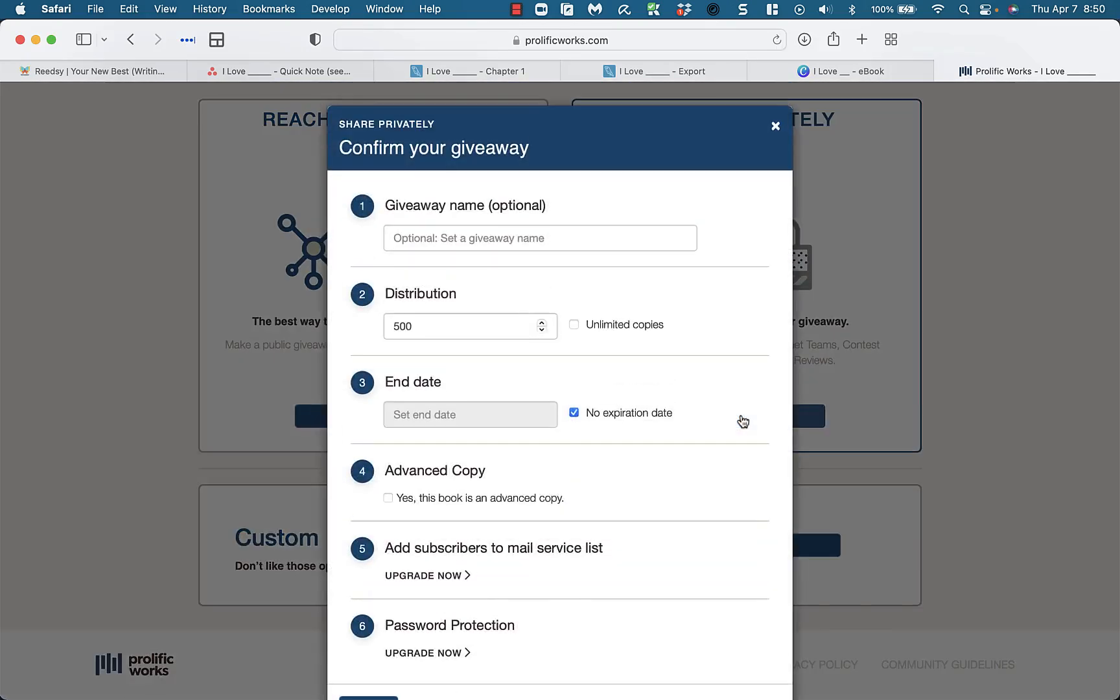
Name the private giveaway "I Love ________" and confirm it with 500 copies and no expiration date.
{"action": "left_click", "coordinate": [480, 232]}
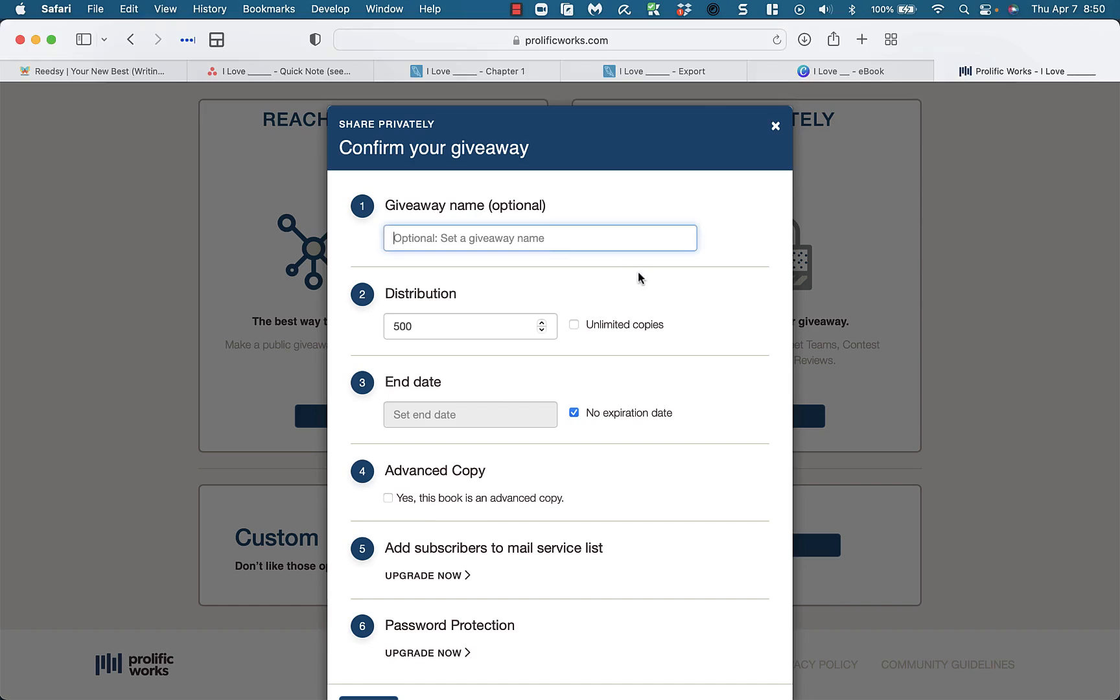
{"action": "type", "text": "I Love _"}
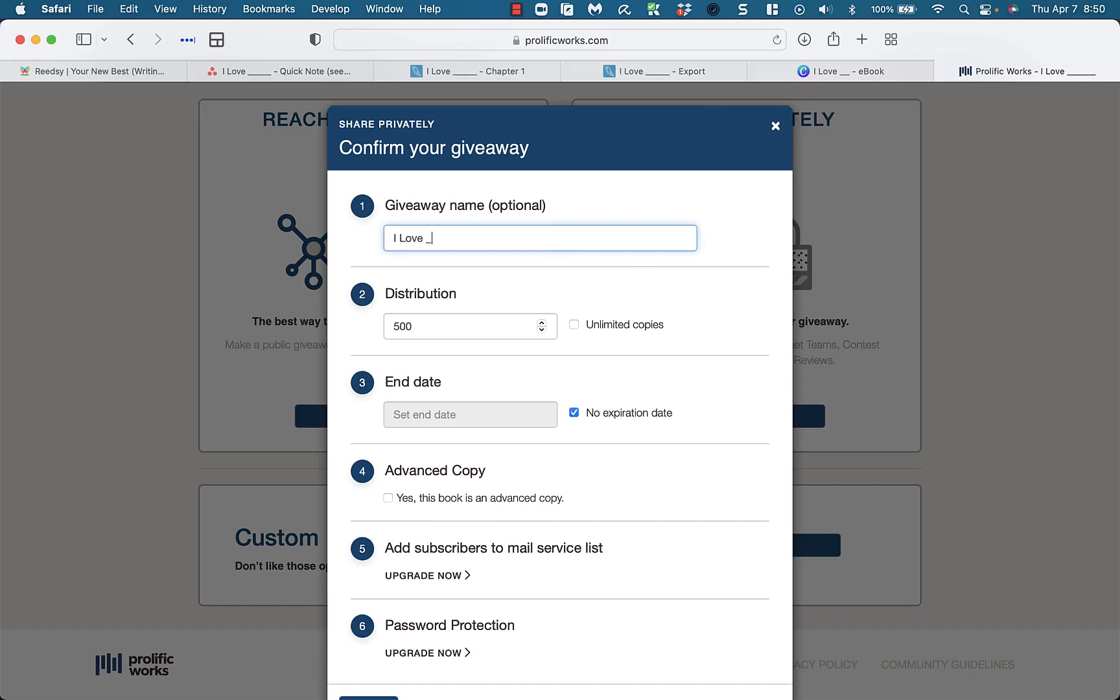
{"action": "type", "text": "_________"}
{"action": "scroll", "coordinate": [708, 513], "scroll_direction": "down", "scroll_amount": 2}
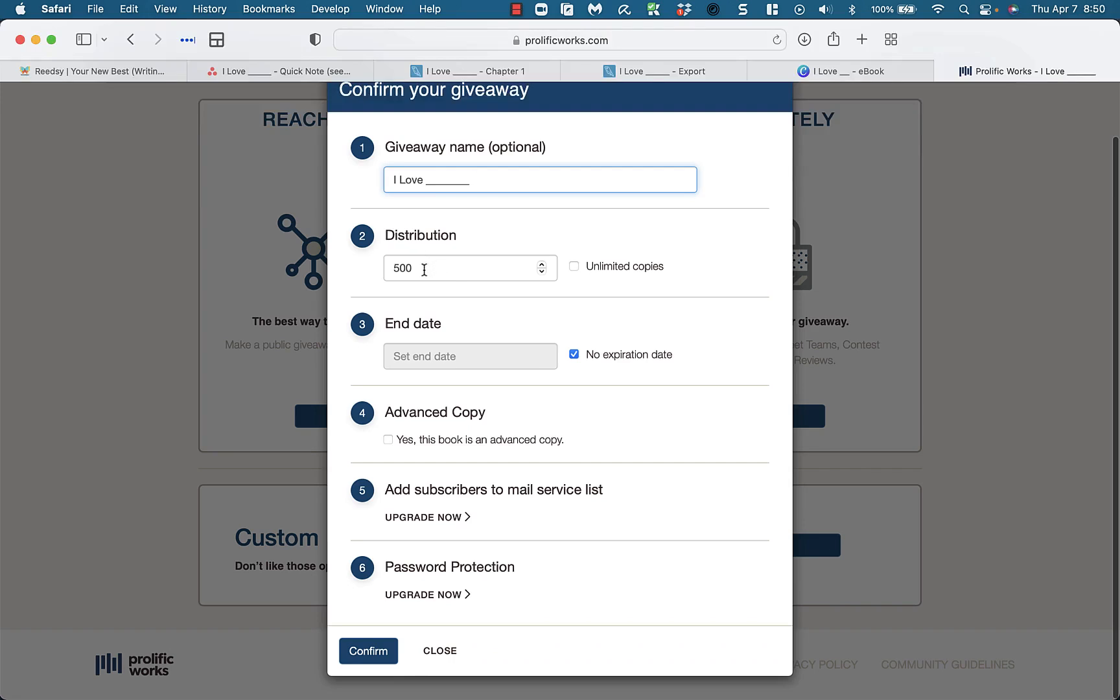
{"action": "key", "text": "Tab"}
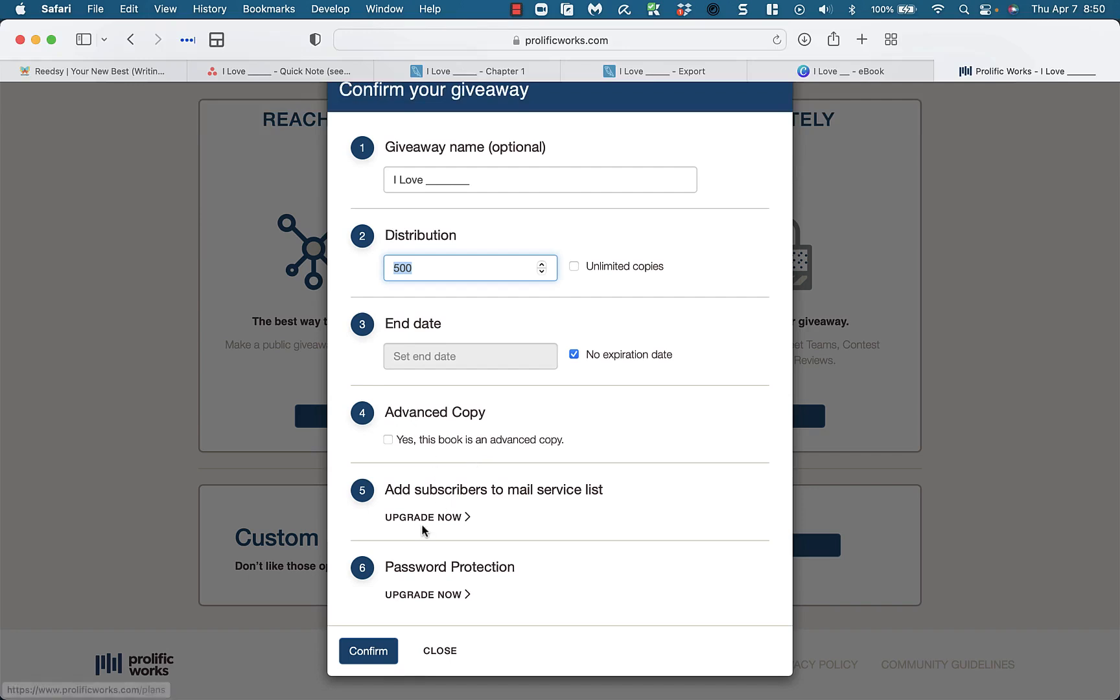
{"action": "left_click", "coordinate": [375, 652]}
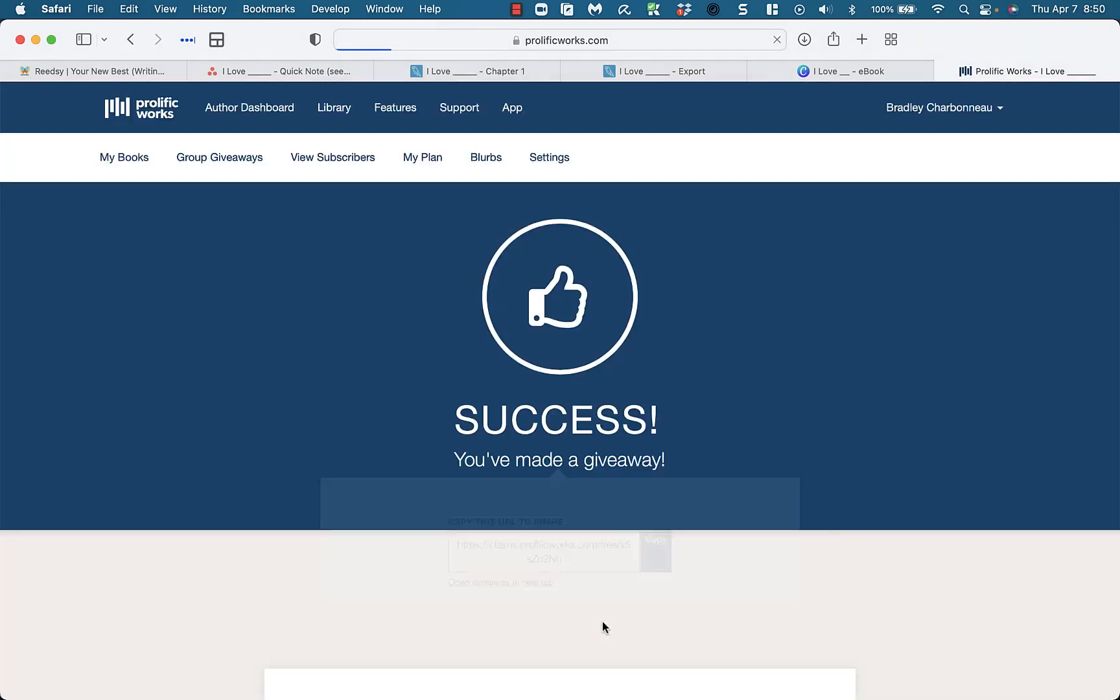
Copy the new giveaway's share URL and select its full text.
{"action": "left_click", "coordinate": [682, 599]}
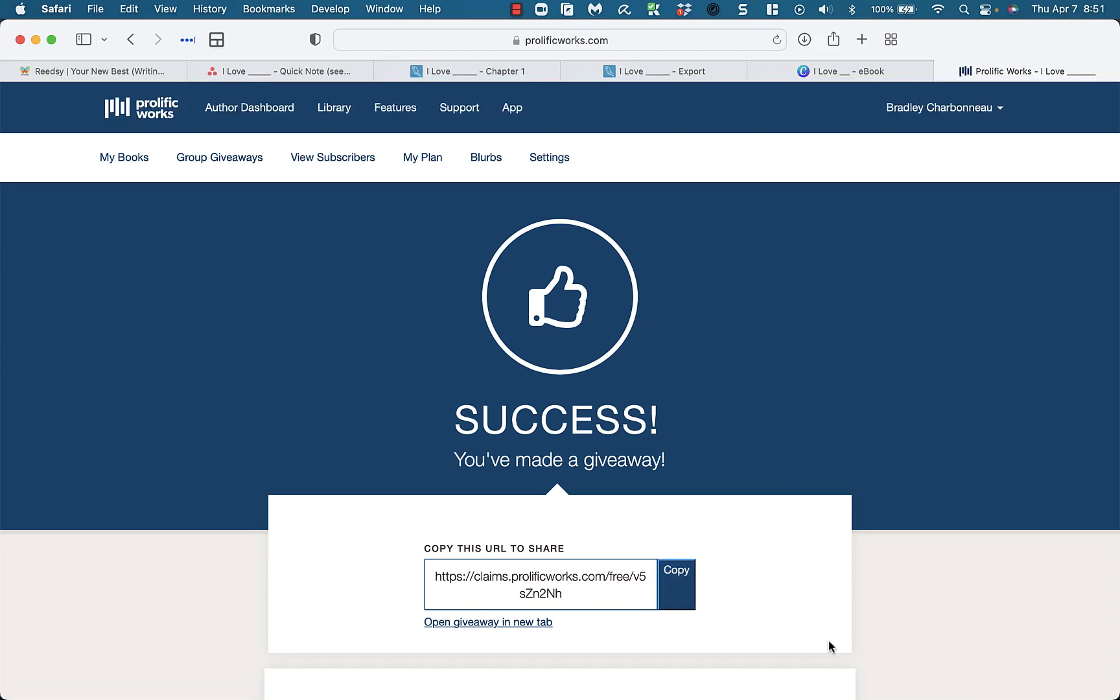
{"action": "left_click_drag", "start_coordinate": [562, 594], "coordinate": [425, 570]}
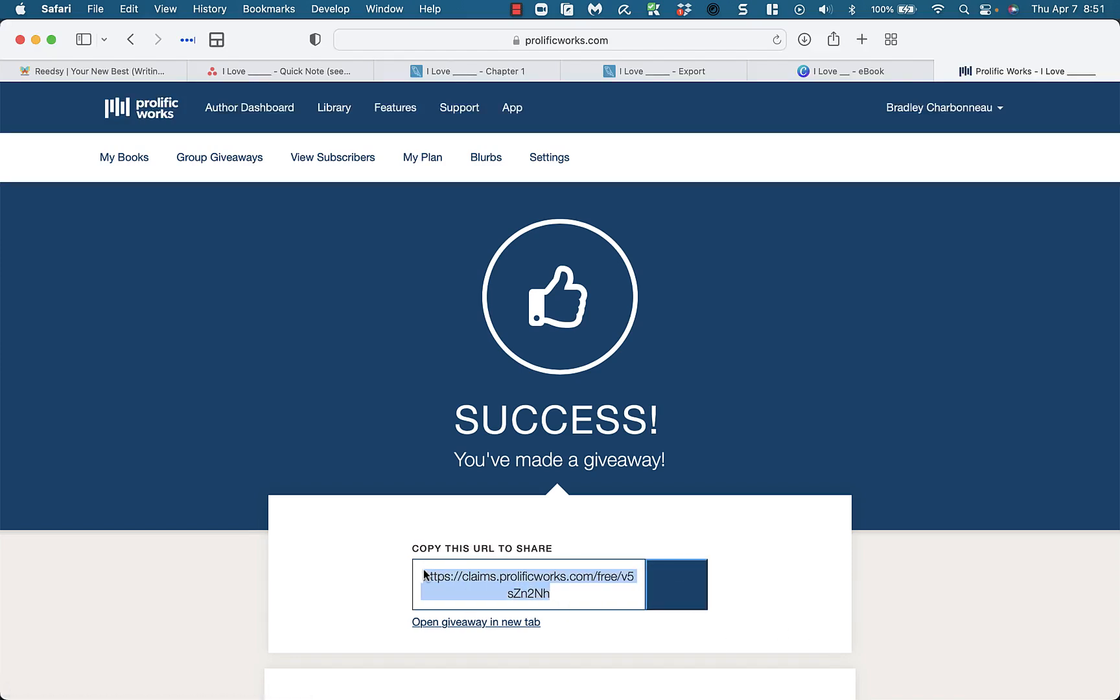